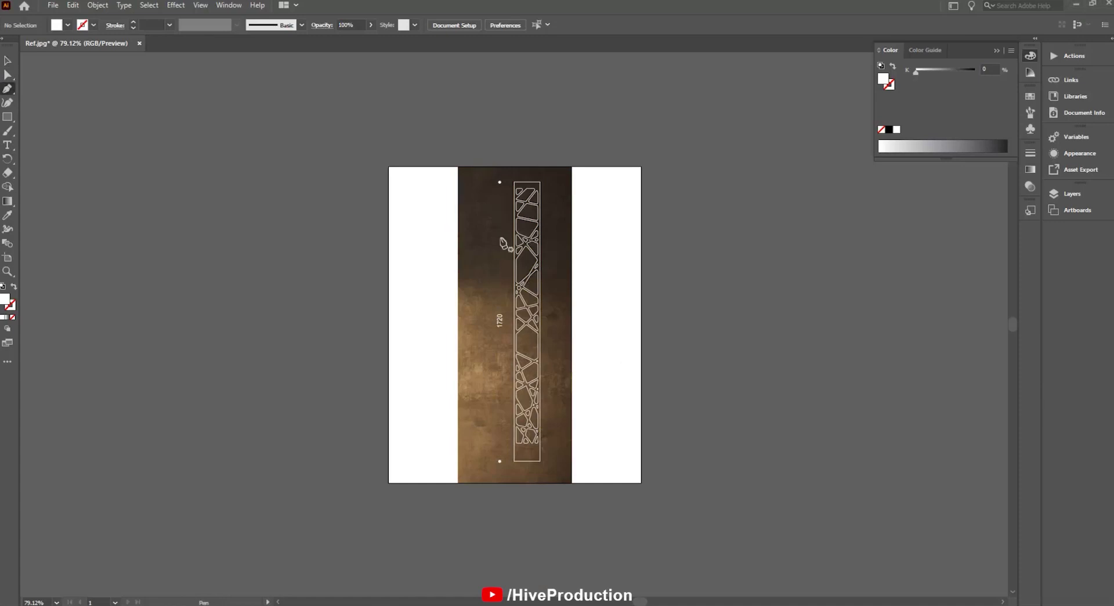
# - Select the reference image on the artboard and lock it in place
pyautogui.click(7, 61)
pyautogui.click(482, 246)
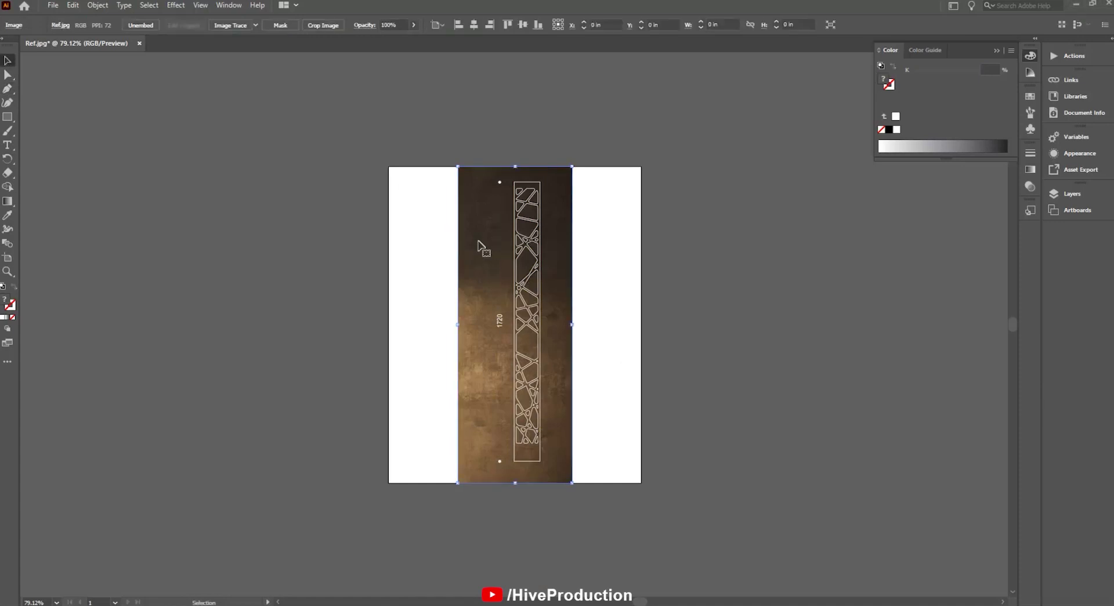
pyautogui.hotkey('ctrl', '2')
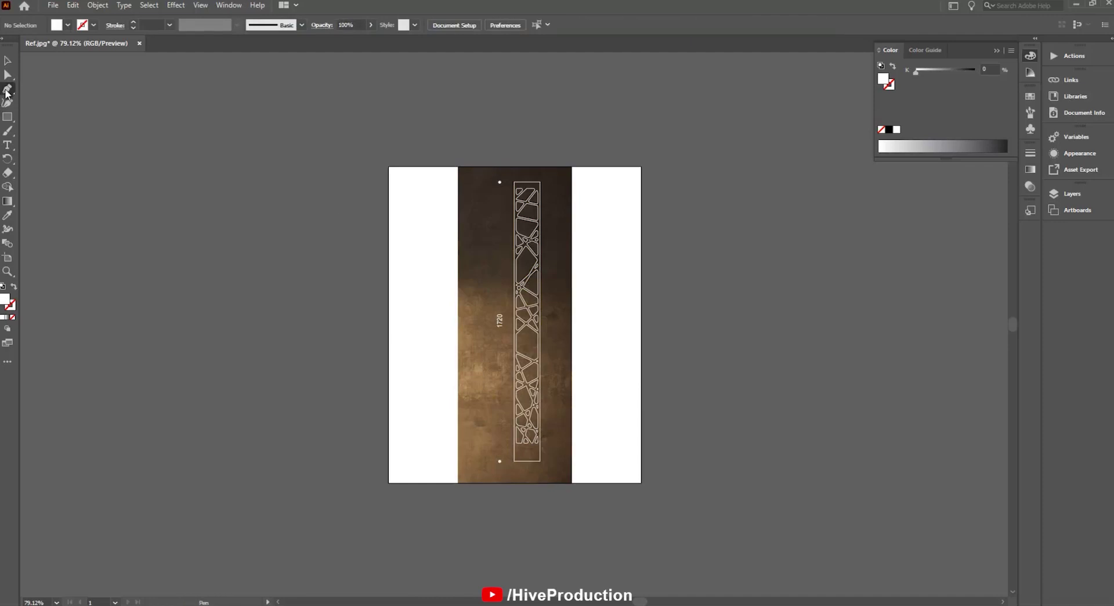
# - Trace the small top-left cell of the panel pattern with the Pen tool as a closed, rounded, white-filled shape
pyautogui.hotkey('ctrl', '+')
pyautogui.hotkey('ctrl', '+')
pyautogui.hotkey('ctrl', '+')
pyautogui.hotkey('ctrl', '+')
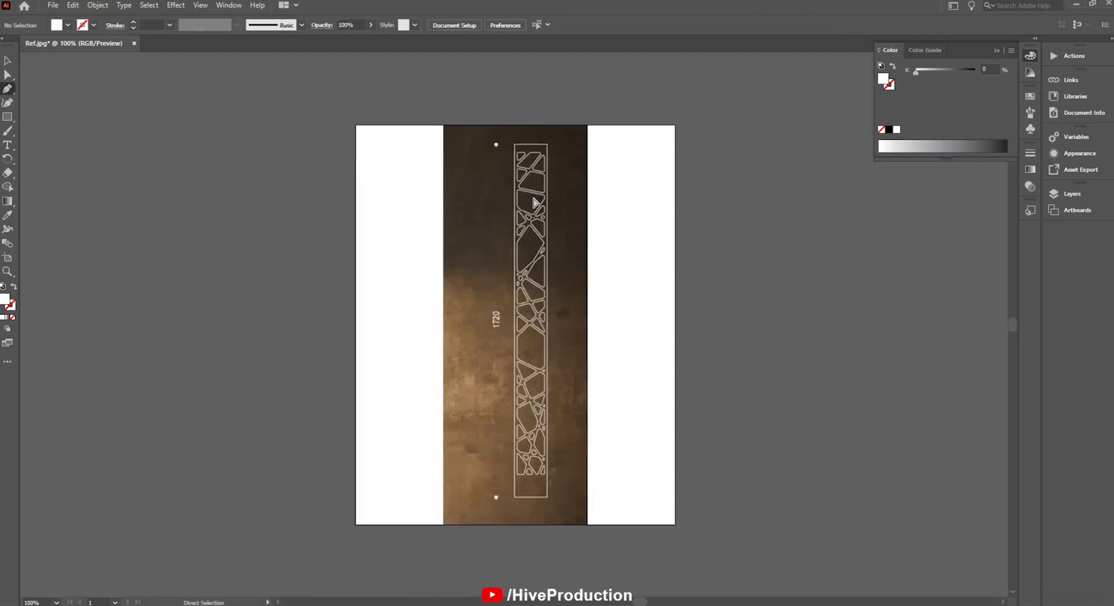
pyautogui.moveTo(512, 178); pyautogui.dragTo(495, 371)
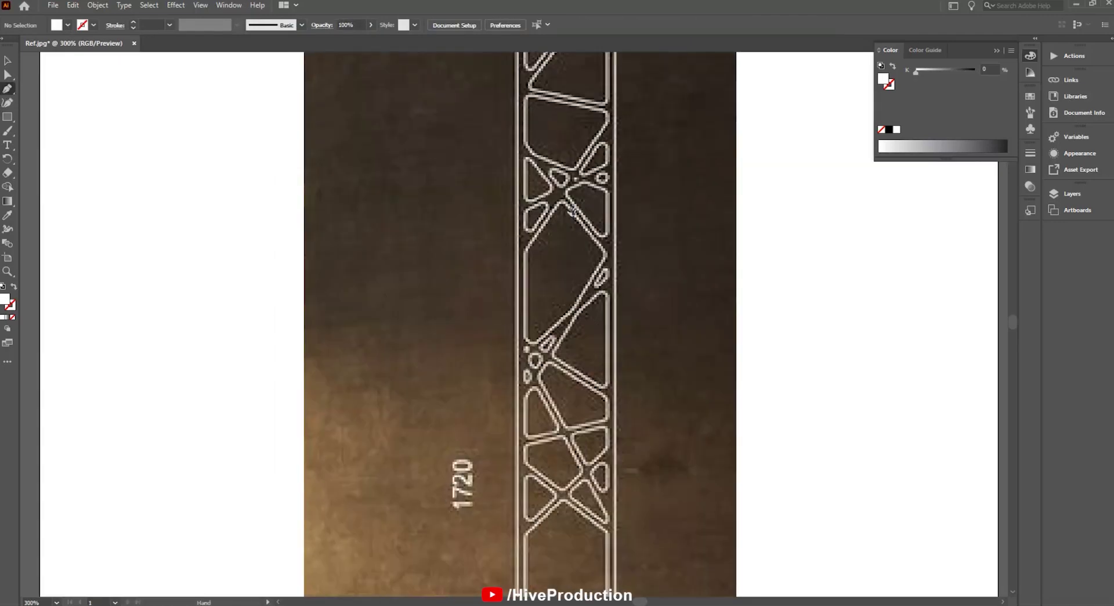
pyautogui.moveTo(571, 203); pyautogui.dragTo(474, 427)
pyautogui.moveTo(445, 284); pyautogui.dragTo(469, 289)
pyautogui.hotkey('ctrl', '=')
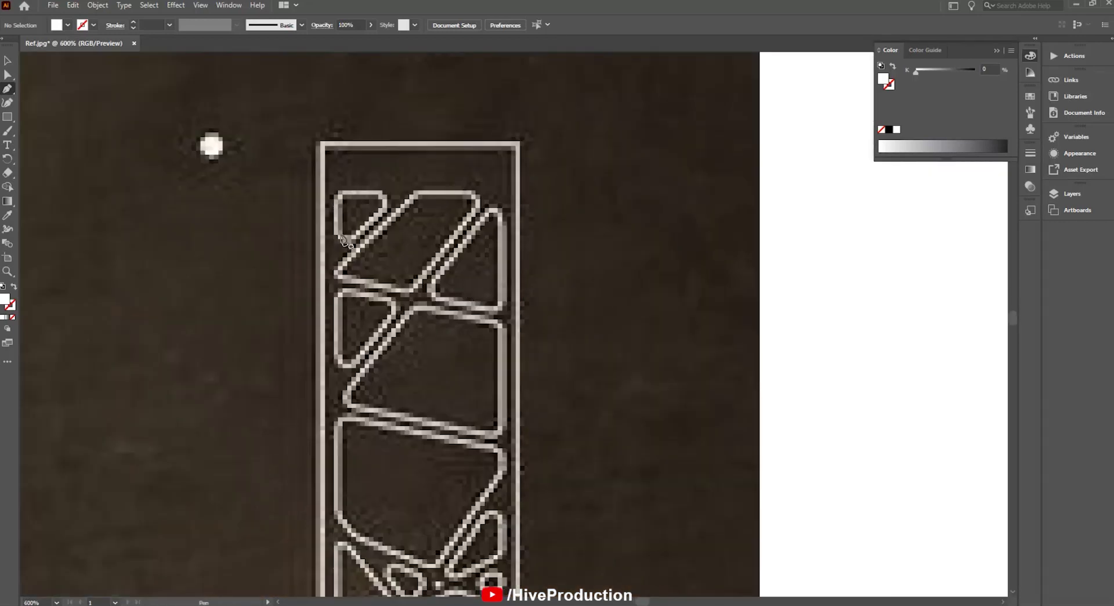
pyautogui.click(336, 199)
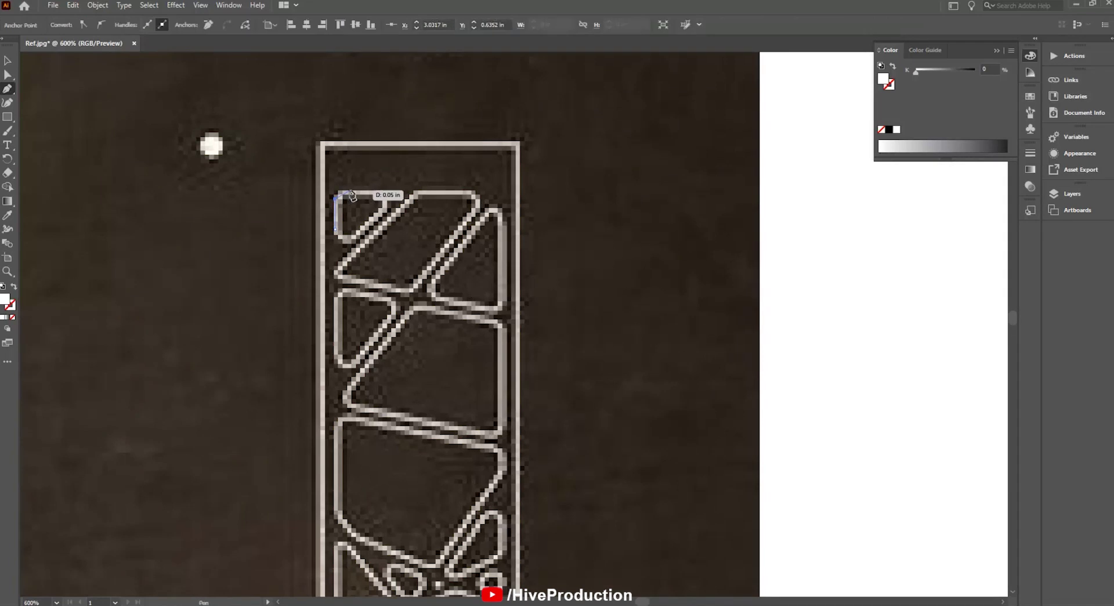
pyautogui.click(382, 189)
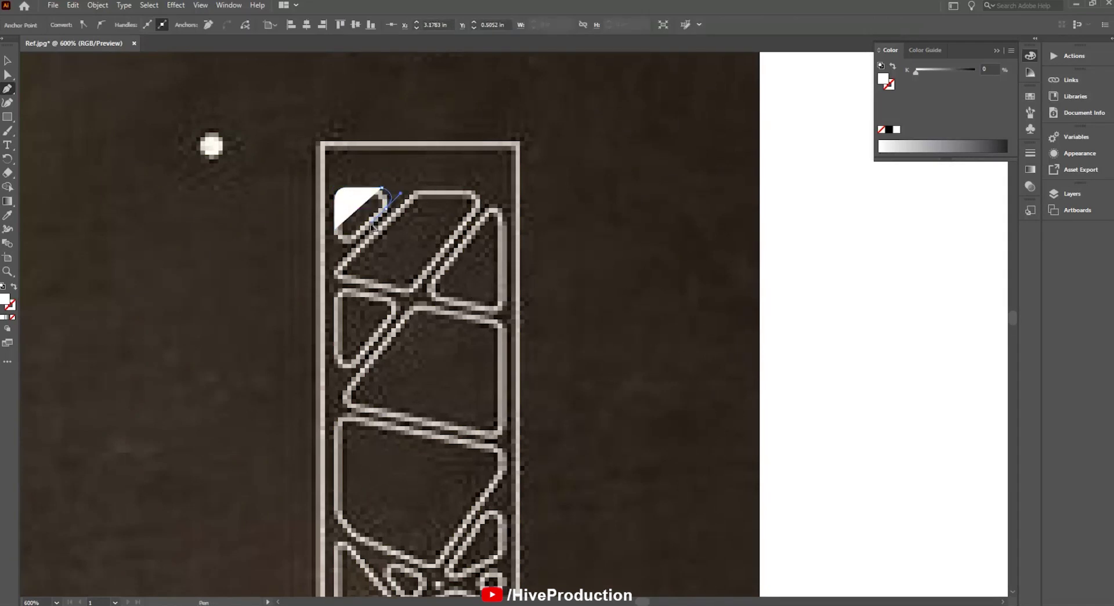
pyautogui.moveTo(364, 223); pyautogui.dragTo(340, 244)
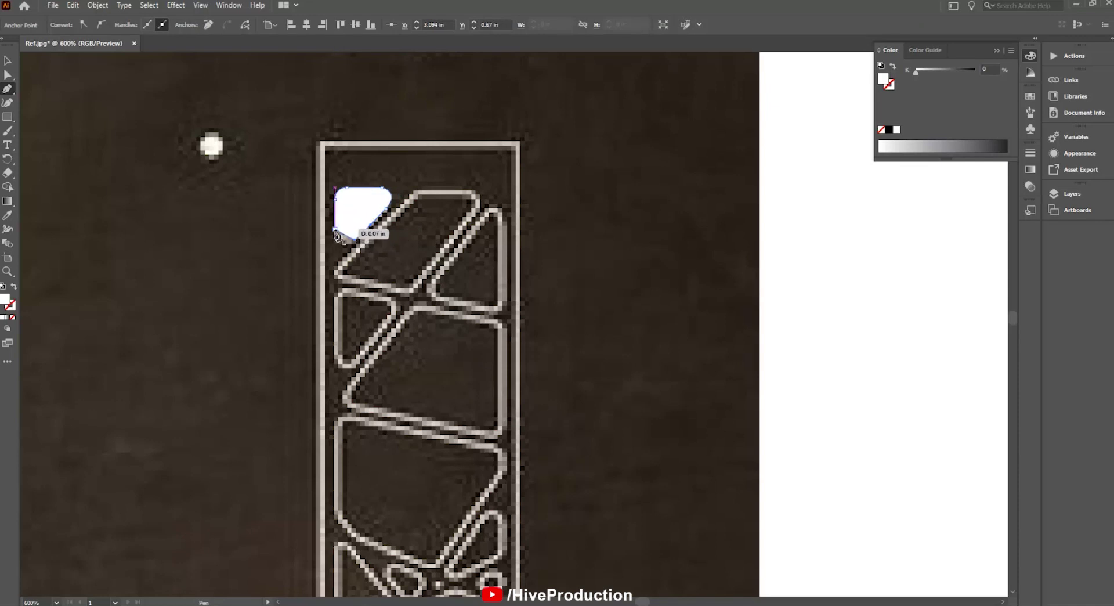
pyautogui.click(334, 210)
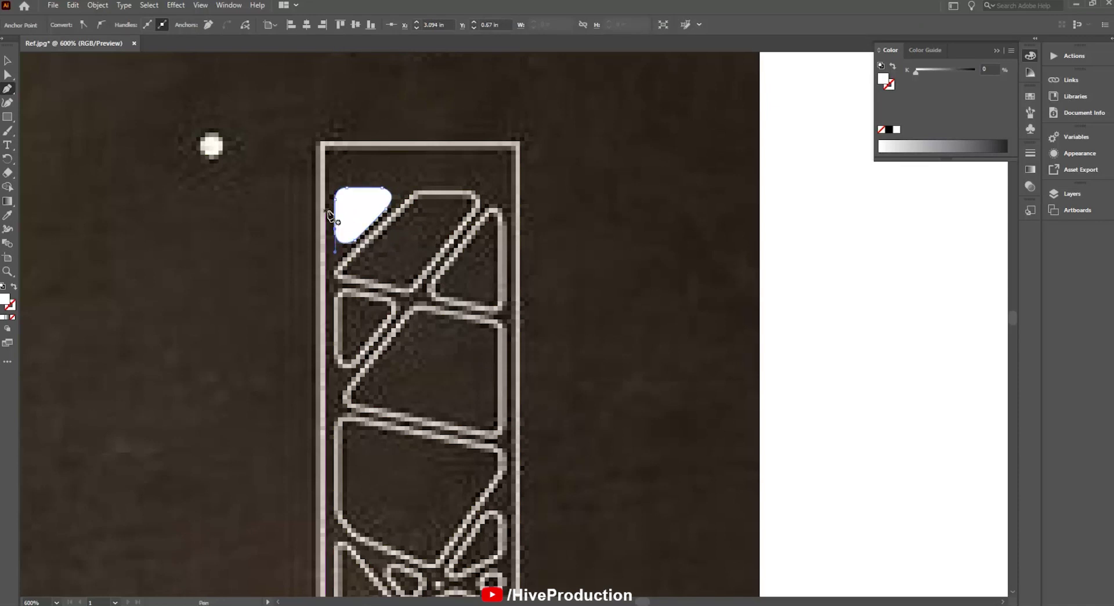
# - Swap fill and stroke to get a white outline without fill, and trace the slanted four-sided cell beside the first cell
pyautogui.click(14, 286)
pyautogui.click(335, 272)
pyautogui.click(414, 193)
pyautogui.click(471, 193)
pyautogui.moveTo(481, 204); pyautogui.dragTo(478, 215)
pyautogui.click(415, 288)
pyautogui.moveTo(395, 290); pyautogui.dragTo(379, 286)
pyautogui.click(335, 271)
# - Trace the triangular cell in the pattern's upper-right corner as a closed path with rounded corners
pyautogui.click(435, 281)
pyautogui.moveTo(502, 237); pyautogui.dragTo(503, 252)
pyautogui.click(503, 299)
pyautogui.moveTo(492, 311); pyautogui.dragTo(481, 308)
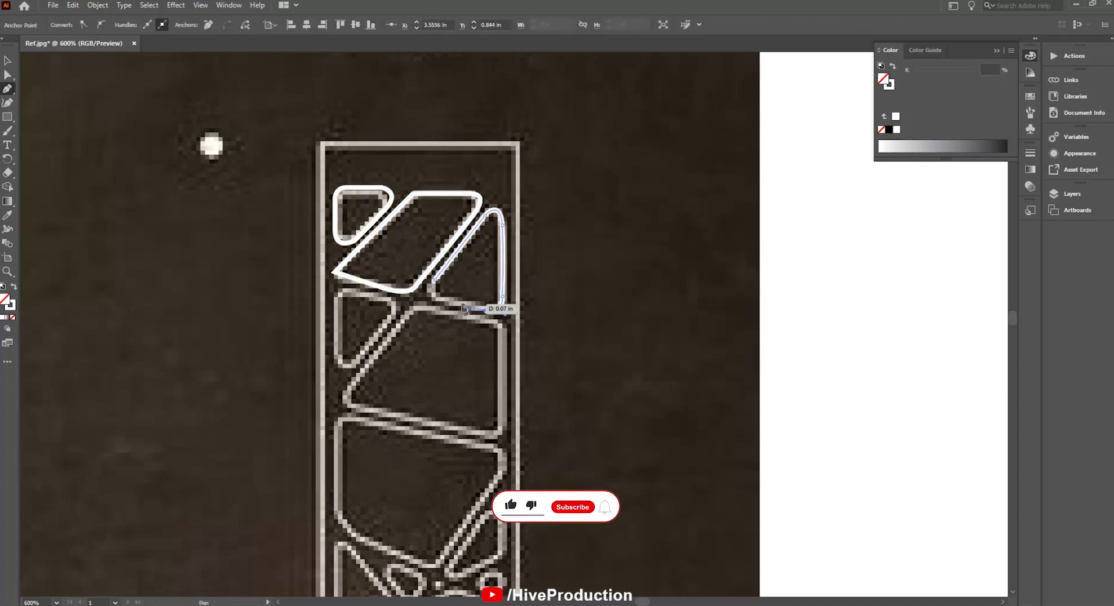
pyautogui.click(436, 296)
pyautogui.moveTo(435, 280); pyautogui.dragTo(443, 274)
# - Trace the small triangular cell on the left border, directly below the slanted four-sided cell
pyautogui.click(334, 299)
pyautogui.click(335, 351)
pyautogui.moveTo(347, 367); pyautogui.dragTo(356, 363)
pyautogui.moveTo(366, 297); pyautogui.dragTo(365, 295)
pyautogui.click(349, 290)
pyautogui.moveTo(335, 299); pyautogui.dragTo(334, 314)
# - Trace the large four-sided cell on the right border, below the upper-right triangular cell
pyautogui.click(504, 328)
pyautogui.click(503, 425)
pyautogui.moveTo(481, 436); pyautogui.dragTo(465, 432)
pyautogui.click(359, 408)
pyautogui.moveTo(349, 388); pyautogui.dragTo(356, 378)
pyautogui.click(493, 322)
# - Trace the wide five-sided cell spanning the panel and the small triangular cell at its lower right
pyautogui.click(420, 278)
pyautogui.click(548, 302)
pyautogui.moveTo(504, 328)
pyautogui.mouseDown()
pyautogui.moveTo(504, 340)
pyautogui.moveTo(553, 344)
pyautogui.mouseUp()
pyautogui.click(509, 410)
pyautogui.moveTo(480, 417); pyautogui.dragTo(458, 410)
pyautogui.keyDown('alt'); pyautogui.scroll(1, 535, 235); pyautogui.keyUp('alt')
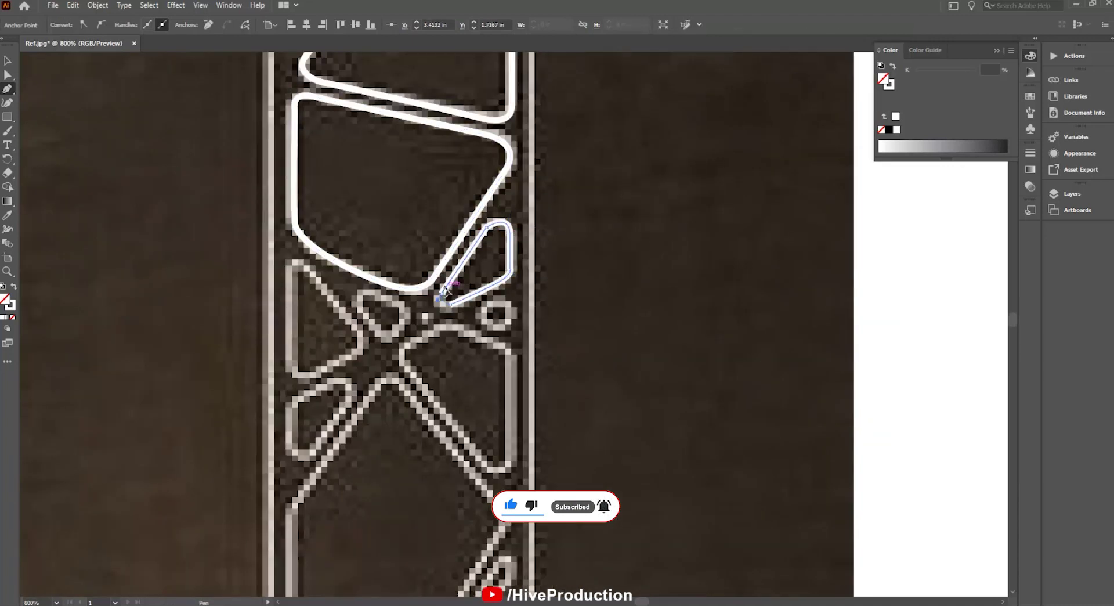
# - Trace the small rounded cell near the panel's centre and the triangular cell beside it on the left border
pyautogui.click(407, 310)
pyautogui.click(308, 265)
pyautogui.click(358, 332)
pyautogui.moveTo(356, 355); pyautogui.dragTo(345, 361)
pyautogui.moveTo(308, 267); pyautogui.dragTo(317, 277)
# - Trace the small cell below the left triangular one and the larger pointed cell opposite it on the right border
pyautogui.moveTo(349, 348); pyautogui.dragTo(367, 275)
pyautogui.click(309, 328)
pyautogui.moveTo(370, 320); pyautogui.dragTo(368, 332)
pyautogui.click(427, 294)
pyautogui.click(501, 388)
pyautogui.moveTo(530, 388); pyautogui.dragTo(543, 371)
pyautogui.click(529, 280)
pyautogui.click(427, 294)
# - Trace the tall many-sided cell spanning the panel, from its straight left side up to the rounded peak
pyautogui.moveTo(493, 400); pyautogui.dragTo(590, 152)
pyautogui.click(405, 190)
pyautogui.click(405, 419)
pyautogui.moveTo(453, 419); pyautogui.dragTo(487, 388)
pyautogui.click(536, 340)
pyautogui.moveTo(613, 212); pyautogui.dragTo(588, 386)
pyautogui.click(592, 382)
pyautogui.moveTo(592, 356); pyautogui.dragTo(580, 340)
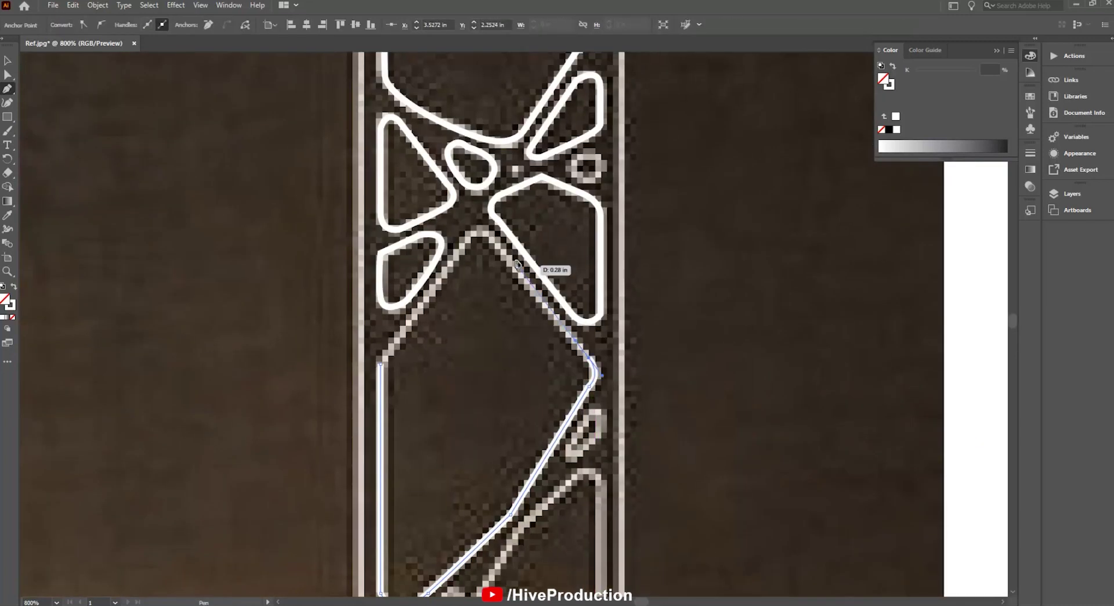
pyautogui.click(492, 237)
pyautogui.moveTo(470, 236); pyautogui.dragTo(462, 249)
pyautogui.click(381, 364)
# - Trace the tiny oval cell on the right border and the large triangular cell below it
pyautogui.moveTo(429, 557); pyautogui.dragTo(380, 336)
pyautogui.moveTo(526, 234); pyautogui.dragTo(555, 200)
pyautogui.click(527, 234)
pyautogui.moveTo(408, 417); pyautogui.dragTo(383, 279)
pyautogui.click(437, 185)
pyautogui.moveTo(528, 126); pyautogui.dragTo(529, 145)
pyautogui.click(529, 352)
pyautogui.moveTo(383, 279); pyautogui.dragTo(385, 270)
# - Trace the slanted five-sided cell directly below the large right-hand triangular cell
pyautogui.click(385, 305)
pyautogui.click(526, 395)
pyautogui.click(526, 449)
pyautogui.moveTo(407, 465); pyautogui.dragTo(395, 445)
pyautogui.click(344, 342)
pyautogui.moveTo(386, 305); pyautogui.dragTo(405, 314)
# - Trace the rounded wedge-shaped cell on the right border, below the slanted five-sided cell
pyautogui.moveTo(386, 421); pyautogui.dragTo(430, 322)
pyautogui.click(487, 388)
pyautogui.click(557, 374)
pyautogui.moveTo(505, 388); pyautogui.dragTo(506, 385)
pyautogui.scroll(-4, 511, 389)
# - Trace the small rounded cell on the right border and the narrow triangular cell to its lower left
pyautogui.click(573, 332)
pyautogui.click(573, 386)
pyautogui.moveTo(543, 386); pyautogui.dragTo(527, 367)
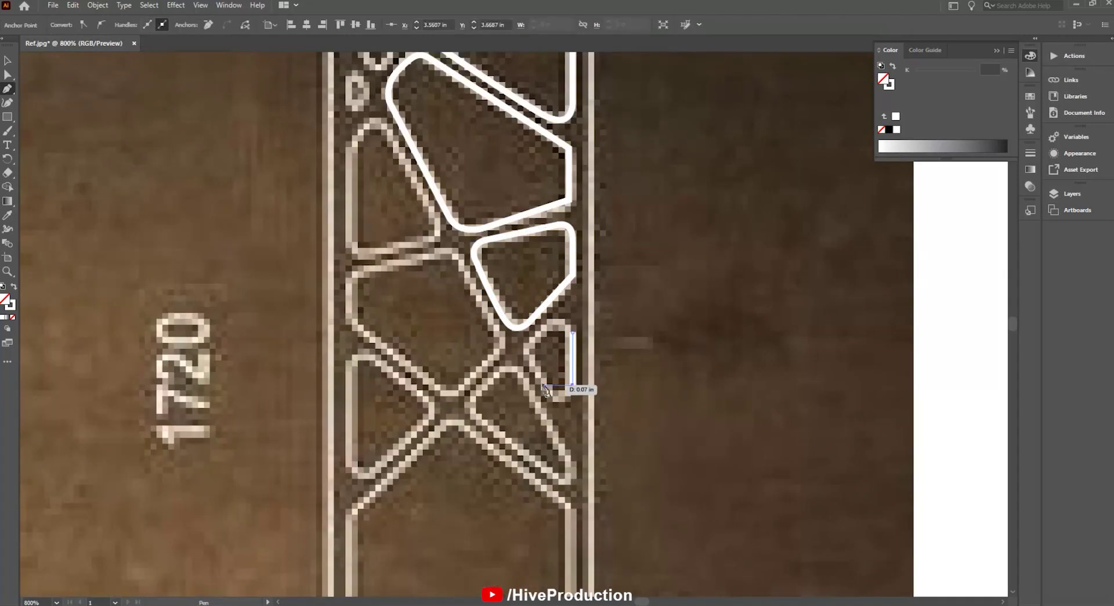
pyautogui.moveTo(573, 332); pyautogui.dragTo(573, 344)
pyautogui.moveTo(545, 354); pyautogui.dragTo(568, 361)
pyautogui.click(572, 483)
pyautogui.moveTo(592, 475); pyautogui.dragTo(585, 458)
# - Trace the wide polygonal cell on the left side of the panel beside the 1720 dimension
pyautogui.click(372, 284)
pyautogui.click(372, 329)
pyautogui.click(456, 394)
pyautogui.moveTo(488, 394); pyautogui.dragTo(503, 380)
pyautogui.click(520, 363)
pyautogui.moveTo(523, 336); pyautogui.dragTo(515, 321)
pyautogui.moveTo(465, 260); pyautogui.dragTo(446, 265)
pyautogui.click(372, 283)
# - Trace the upright rounded cell on the left border, above the wide polygonal cell
pyautogui.click(432, 205)
pyautogui.click(433, 120)
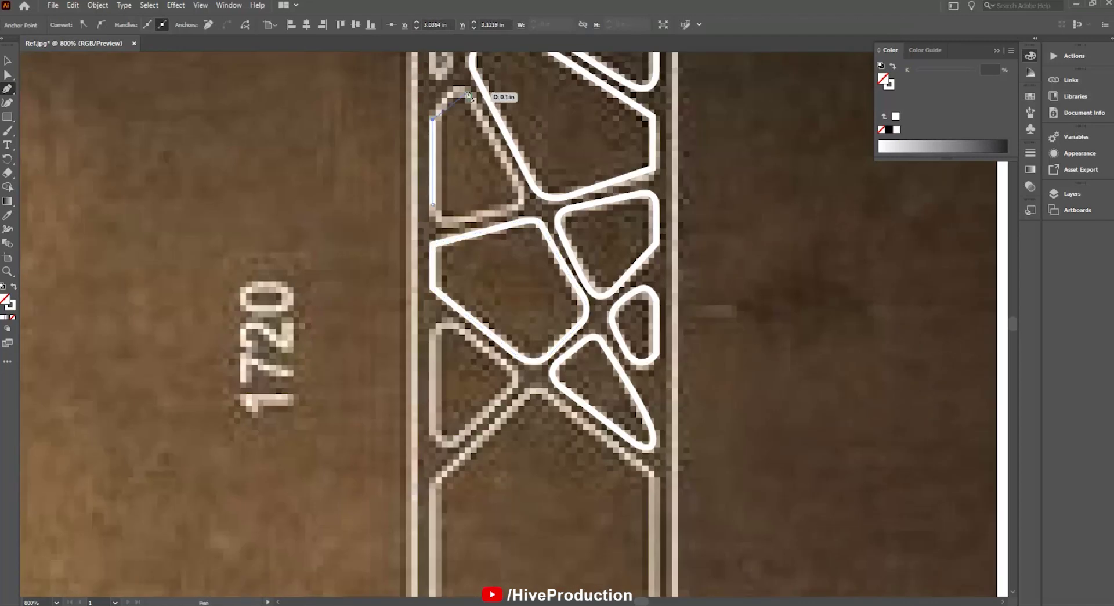
pyautogui.click(515, 179)
pyautogui.moveTo(515, 210); pyautogui.dragTo(501, 222)
pyautogui.moveTo(432, 205); pyautogui.dragTo(432, 188)
# - Trace the triangular cell on the left border, below the wide polygonal cell
pyautogui.click(437, 333)
pyautogui.click(437, 433)
pyautogui.moveTo(463, 433); pyautogui.dragTo(486, 413)
pyautogui.click(510, 393)
pyautogui.moveTo(510, 366); pyautogui.dragTo(498, 356)
pyautogui.click(457, 326)
pyautogui.moveTo(437, 333); pyautogui.dragTo(433, 351)
# - Trace the large hexagonal cell spanning the middle of the panel, with rounded peak and lower-right corner
pyautogui.moveTo(515, 332); pyautogui.dragTo(472, 395)
pyautogui.keyDown('alt'); pyautogui.scroll(-2, 532, 585); pyautogui.keyUp('alt')
pyautogui.keyDown('alt'); pyautogui.scroll(2, 499, 441); pyautogui.keyUp('alt')
pyautogui.moveTo(534, 464); pyautogui.dragTo(348, 174)
pyautogui.click(326, 158)
pyautogui.click(326, 332)
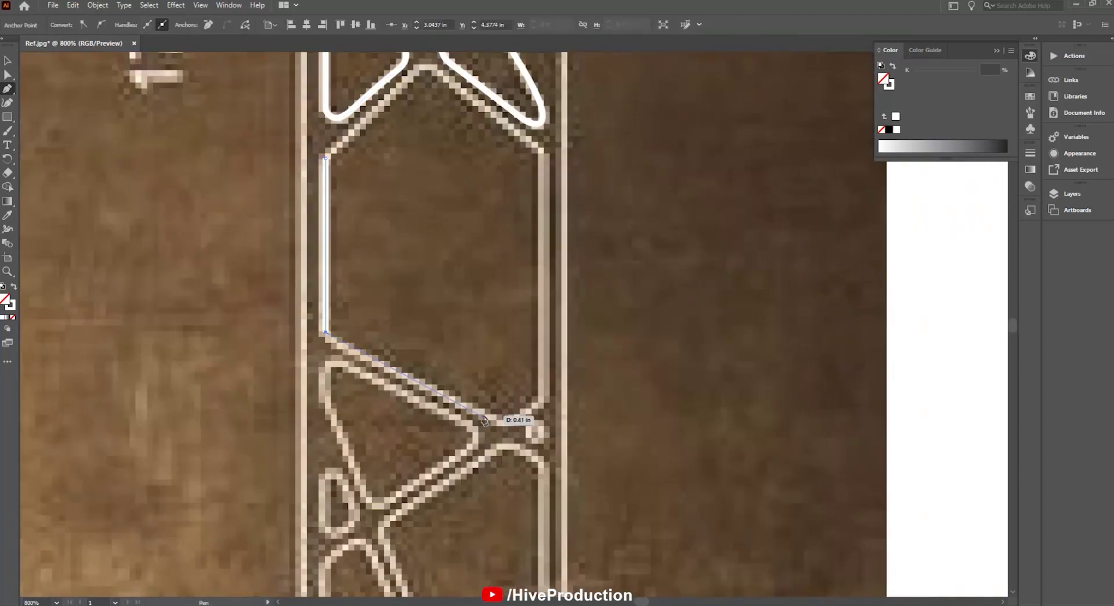
pyautogui.click(489, 417)
pyautogui.moveTo(521, 416)
pyautogui.mouseDown()
pyautogui.moveTo(539, 403)
pyautogui.moveTo(543, 359)
pyautogui.mouseUp()
pyautogui.click(543, 170)
pyautogui.moveTo(539, 145); pyautogui.dragTo(524, 134)
pyautogui.click(440, 71)
pyautogui.moveTo(413, 71); pyautogui.dragTo(399, 84)
pyautogui.click(326, 159)
# - Trace the triangular cell with rounded corners directly below the large hexagonal cell
pyautogui.click(344, 363)
pyautogui.click(471, 429)
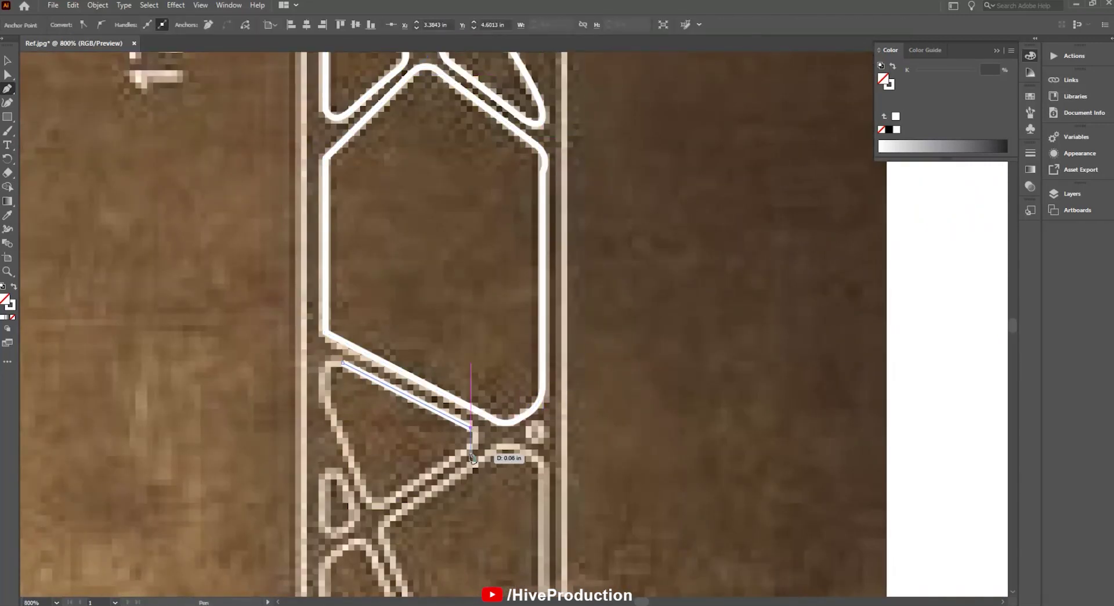
pyautogui.click(326, 395)
pyautogui.moveTo(344, 363); pyautogui.dragTo(359, 371)
# - Trace the small D-shaped cell on the left border and the rounded cell directly below it
pyautogui.moveTo(306, 528); pyautogui.dragTo(311, 199)
pyautogui.click(328, 150)
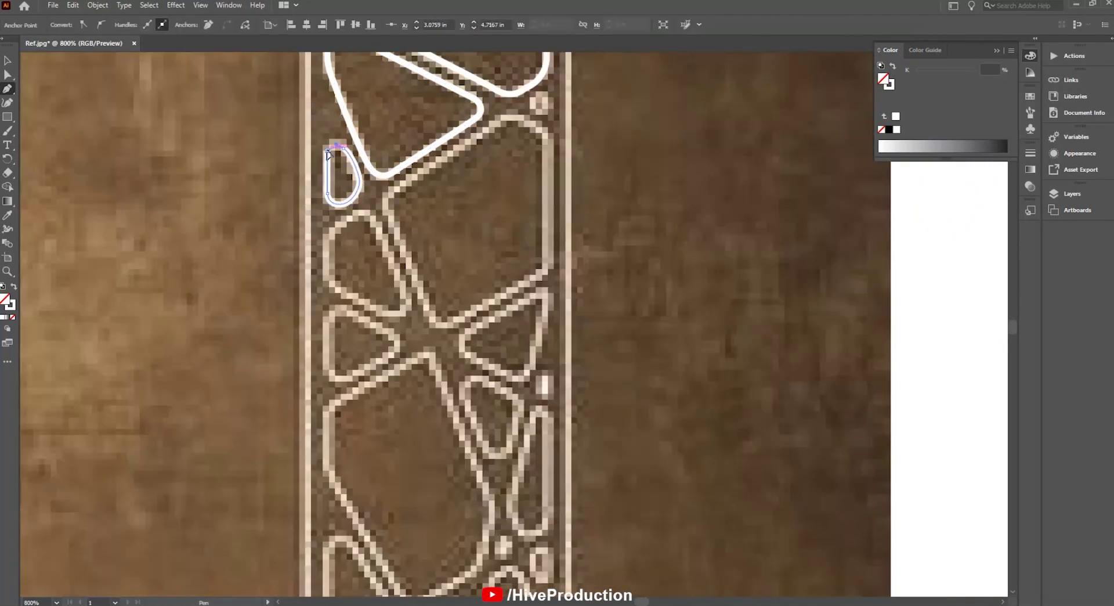
pyautogui.click(373, 217)
pyautogui.click(405, 290)
pyautogui.moveTo(389, 314); pyautogui.dragTo(363, 311)
pyautogui.click(330, 283)
pyautogui.click(329, 235)
pyautogui.moveTo(373, 217); pyautogui.dragTo(383, 230)
# - Trace the large five-sided cell on the right border beside the D-shaped cell
pyautogui.click(390, 213)
pyautogui.click(430, 314)
pyautogui.moveTo(469, 314); pyautogui.dragTo(486, 304)
pyautogui.click(536, 276)
pyautogui.moveTo(549, 255); pyautogui.dragTo(549, 241)
pyautogui.click(549, 141)
pyautogui.moveTo(529, 122); pyautogui.dragTo(477, 135)
pyautogui.click(395, 189)
pyautogui.moveTo(390, 213); pyautogui.dragTo(396, 226)
# - Trace the triangular cell on the left border below the rounded cell and the triangular cell opposite it on the right border
pyautogui.click(349, 310)
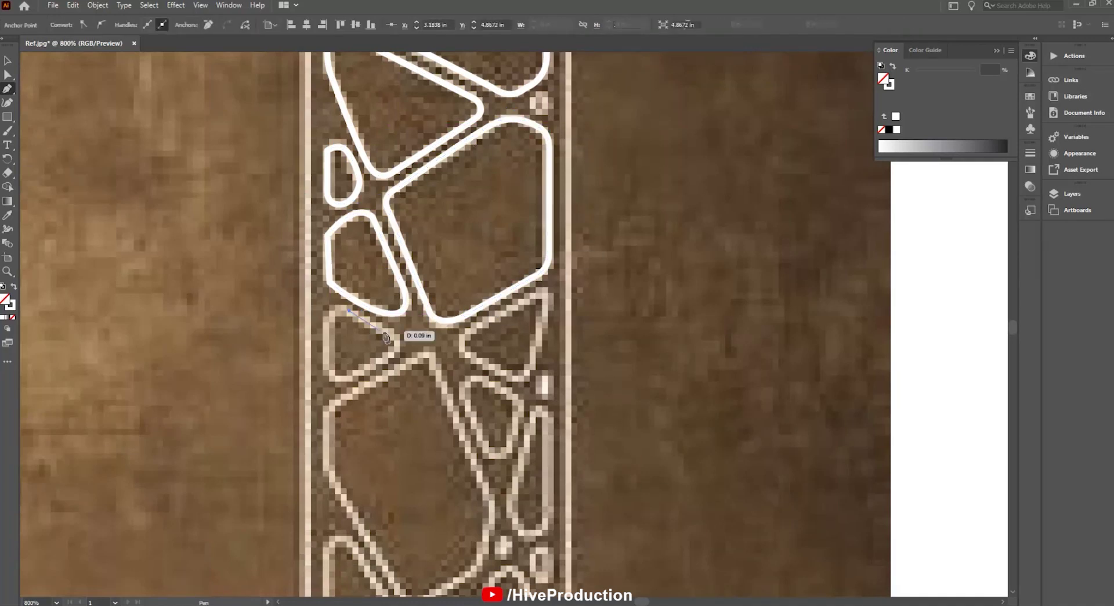
pyautogui.click(328, 325)
pyautogui.moveTo(349, 311); pyautogui.dragTo(361, 318)
pyautogui.click(535, 368)
pyautogui.click(547, 303)
# - Trace the tall narrow cell on the right border and the small inverted triangular cell beside it, both with rounded corners
pyautogui.moveTo(527, 434); pyautogui.dragTo(533, 323)
pyautogui.click(554, 308)
pyautogui.click(554, 406)
pyautogui.moveTo(521, 410); pyautogui.dragTo(516, 395)
pyautogui.click(470, 288)
pyautogui.click(492, 335)
pyautogui.moveTo(515, 335); pyautogui.dragTo(525, 321)
pyautogui.moveTo(470, 288); pyautogui.dragTo(476, 301)
# - Trace the large slanted multi-sided cell that runs from the left border, below the left triangular cell
pyautogui.scroll(-3, 473, 296)
pyautogui.click(435, 141)
pyautogui.click(488, 267)
pyautogui.click(435, 385)
pyautogui.moveTo(488, 350)
pyautogui.mouseDown()
pyautogui.moveTo(459, 369)
pyautogui.moveTo(395, 363)
pyautogui.mouseUp()
pyautogui.click(340, 270)
# - Trace the rounded triangular cell on the left border directly below the large slanted cell
pyautogui.moveTo(393, 428); pyautogui.dragTo(396, 255)
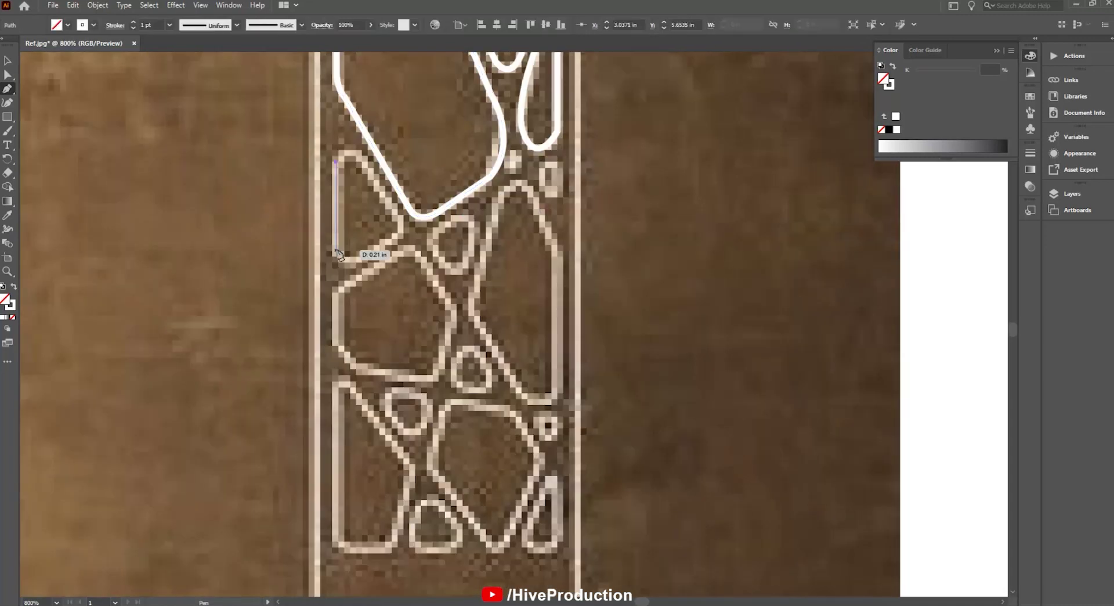
pyautogui.click(336, 163)
pyautogui.click(336, 251)
pyautogui.moveTo(398, 210); pyautogui.dragTo(388, 192)
pyautogui.moveTo(337, 164); pyautogui.dragTo(336, 184)
# - Trace the tall tapered cell on the right border with rounded top and bottom and a closed outline
pyautogui.click(558, 255)
pyautogui.click(558, 385)
pyautogui.moveTo(518, 385); pyautogui.dragTo(491, 358)
pyautogui.click(481, 328)
pyautogui.moveTo(479, 282); pyautogui.dragTo(486, 256)
pyautogui.click(501, 201)
pyautogui.moveTo(533, 200); pyautogui.dragTo(543, 223)
pyautogui.click(558, 254)
# - Trace the five-sided cell on the left border beside the tall tapered cell
pyautogui.click(421, 261)
pyautogui.click(449, 303)
pyautogui.click(435, 379)
pyautogui.moveTo(422, 261); pyautogui.dragTo(432, 278)
# - Trace the tall cell in the panel's lower-left corner, with rounded corners along its base and slanted side
pyautogui.moveTo(406, 400); pyautogui.dragTo(424, 258)
pyautogui.click(354, 249)
pyautogui.click(355, 395)
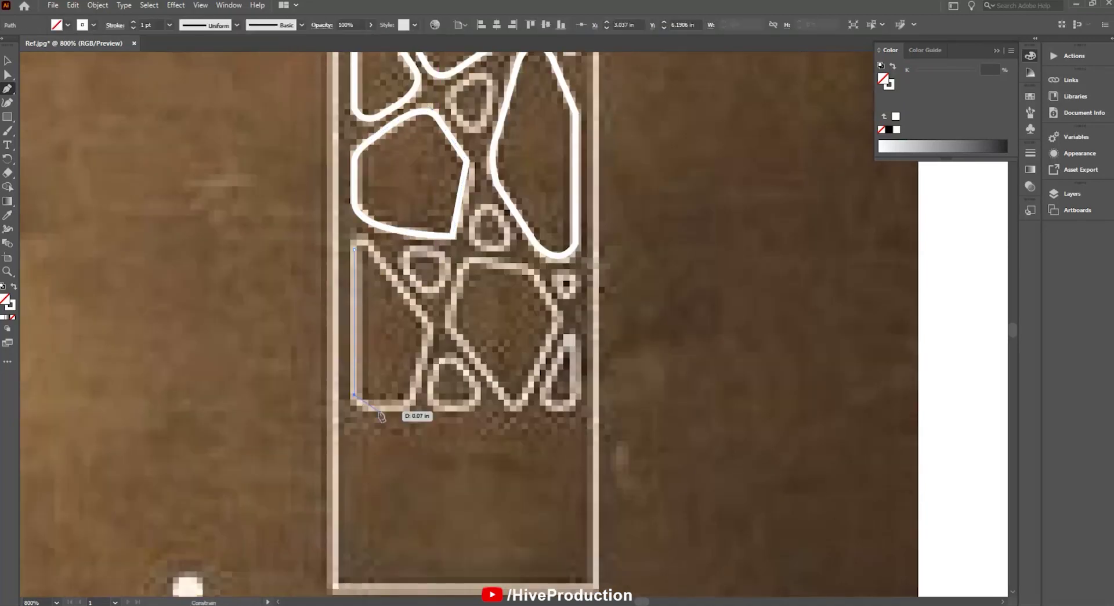
pyautogui.moveTo(377, 410); pyautogui.dragTo(394, 411)
pyautogui.moveTo(416, 395); pyautogui.dragTo(421, 382)
pyautogui.click(430, 339)
pyautogui.moveTo(414, 302); pyautogui.dragTo(402, 287)
# - Trace the small triangular cell in the panel's lower-right corner
pyautogui.click(575, 342)
pyautogui.click(576, 390)
pyautogui.moveTo(559, 408); pyautogui.dragTo(543, 409)
pyautogui.click(552, 375)
pyautogui.moveTo(575, 342); pyautogui.dragTo(592, 356)
# - Trace the five-sided cell at the panel's lower end, between the corner cells, with a rounded bottom point
pyautogui.moveTo(494, 464); pyautogui.dragTo(475, 571)
pyautogui.click(446, 375)
pyautogui.click(431, 420)
pyautogui.click(486, 505)
pyautogui.moveTo(504, 505); pyautogui.dragTo(513, 490)
pyautogui.click(510, 375)
pyautogui.click(446, 375)
# - Trace the small rounded cells between the larger cells in the lower part of the panel
pyautogui.moveTo(454, 185)
pyautogui.mouseDown()
pyautogui.moveTo(442, 193)
pyautogui.moveTo(442, 232)
pyautogui.mouseUp()
pyautogui.click(388, 361)
pyautogui.moveTo(414, 398); pyautogui.dragTo(427, 394)
pyautogui.moveTo(464, 377)
pyautogui.mouseDown()
pyautogui.moveTo(456, 432)
pyautogui.moveTo(476, 374)
pyautogui.mouseUp()
pyautogui.moveTo(464, 395); pyautogui.dragTo(449, 499)
# - Draw a circle about 0.064 in wide over the lowest right-border dot, plus a 0.04 × 0.09 in ellipse and a small circle over the dots above
pyautogui.keyDown('alt'); pyautogui.scroll(-3, 507, 460); pyautogui.keyUp('alt')
pyautogui.press('m')
pyautogui.keyDown('alt'); pyautogui.scroll(3, 472, 552); pyautogui.keyUp('alt')
pyautogui.keyDown('alt'); pyautogui.keyDown('shift'); pyautogui.moveTo(582, 401); pyautogui.dragTo(597, 413); pyautogui.keyUp('shift'); pyautogui.keyUp('alt')
pyautogui.moveTo(587, 372); pyautogui.dragTo(539, 547)
pyautogui.keyDown('alt'); pyautogui.moveTo(537, 333); pyautogui.dragTo(548, 351); pyautogui.keyUp('alt')
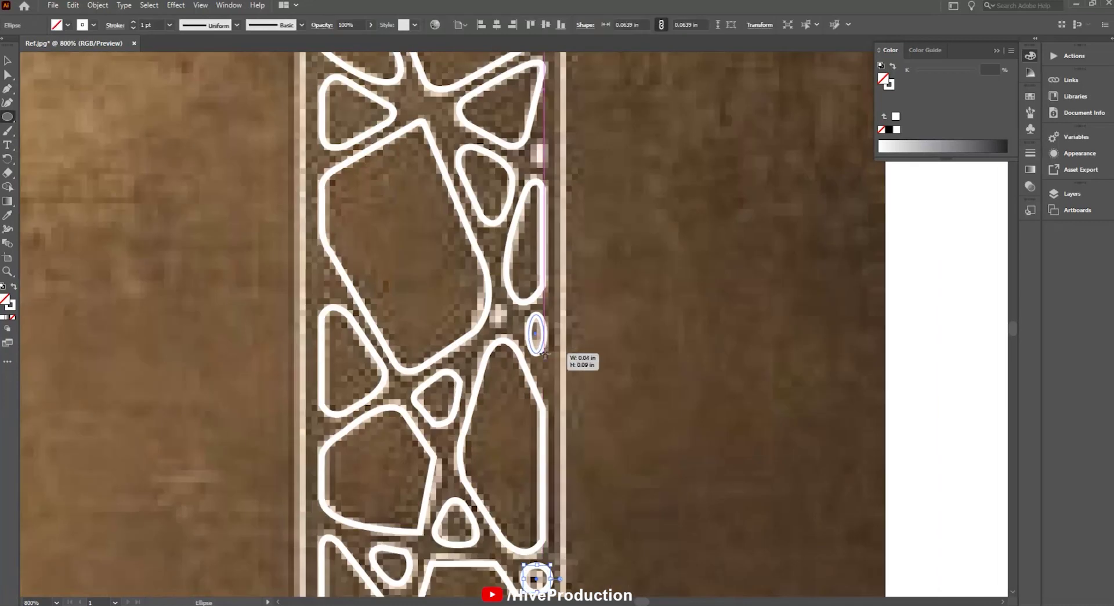
pyautogui.keyDown('alt'); pyautogui.keyDown('shift'); pyautogui.moveTo(505, 318); pyautogui.dragTo(515, 329); pyautogui.keyUp('shift'); pyautogui.keyUp('alt')
# - Draw a circle about 0.067 in wide over the right-border dot in the panel's upper part, and deselect it
pyautogui.moveTo(511, 233); pyautogui.dragTo(528, 558)
pyautogui.moveTo(560, 157); pyautogui.dragTo(580, 483)
pyautogui.keyDown('alt'); pyautogui.keyDown('shift'); pyautogui.moveTo(581, 527); pyautogui.dragTo(592, 539); pyautogui.keyUp('shift'); pyautogui.keyUp('alt')
pyautogui.hotkey('ctrl', '-')
pyautogui.hotkey('ctrl', '-')
pyautogui.hotkey('ctrl', '-')
pyautogui.hotkey('ctrl', '-')
pyautogui.hotkey('ctrl', '-')
pyautogui.hotkey('ctrl', '-')
pyautogui.hotkey('ctrl', '-')
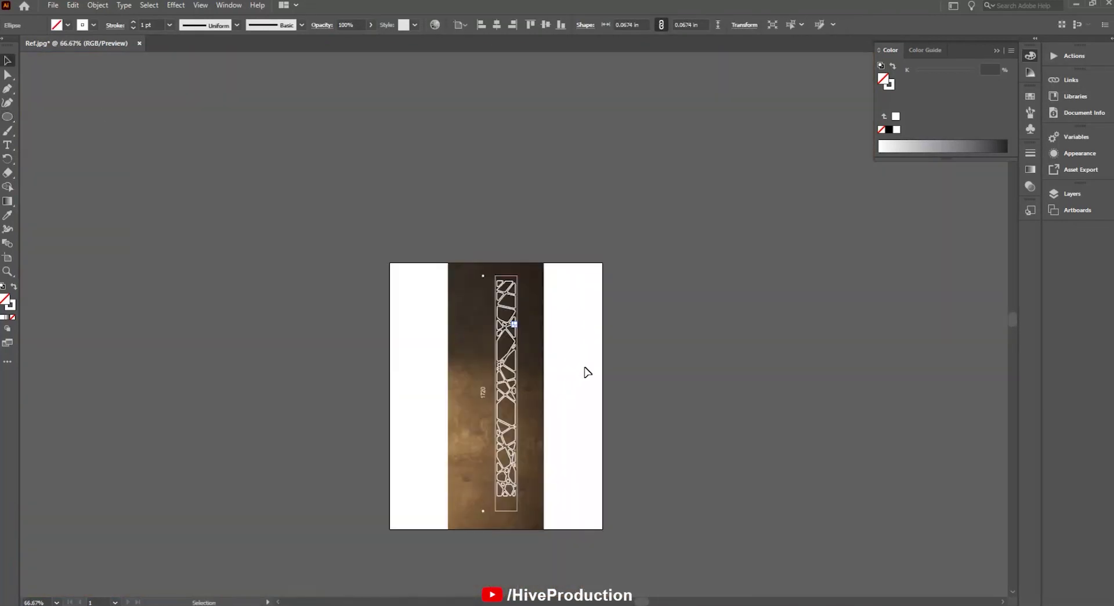
pyautogui.click(588, 372)
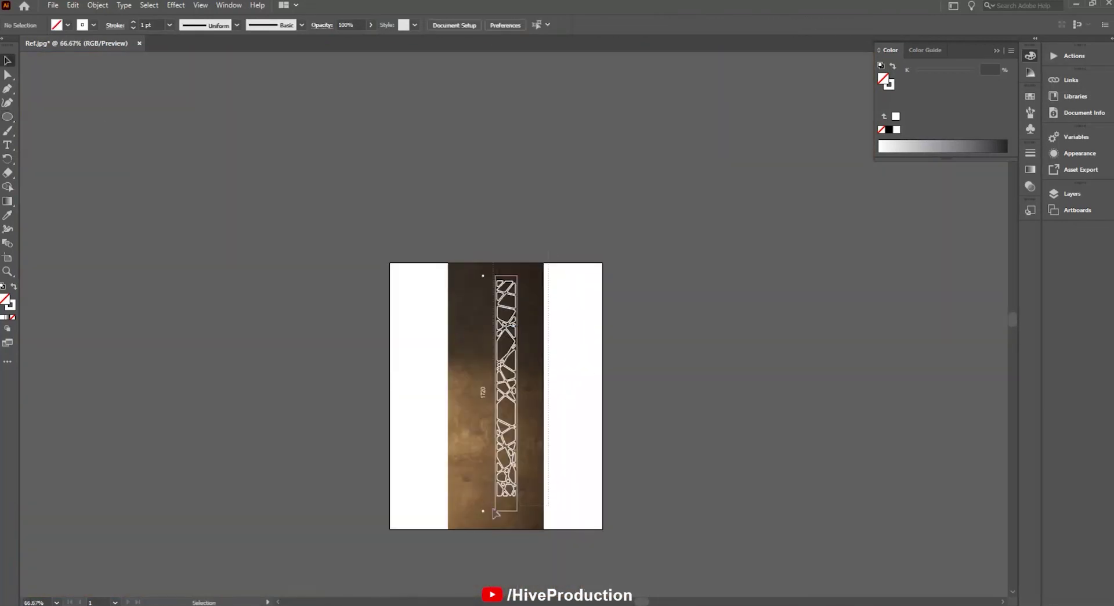
pyautogui.moveTo(494, 523); pyautogui.dragTo(515, 485)
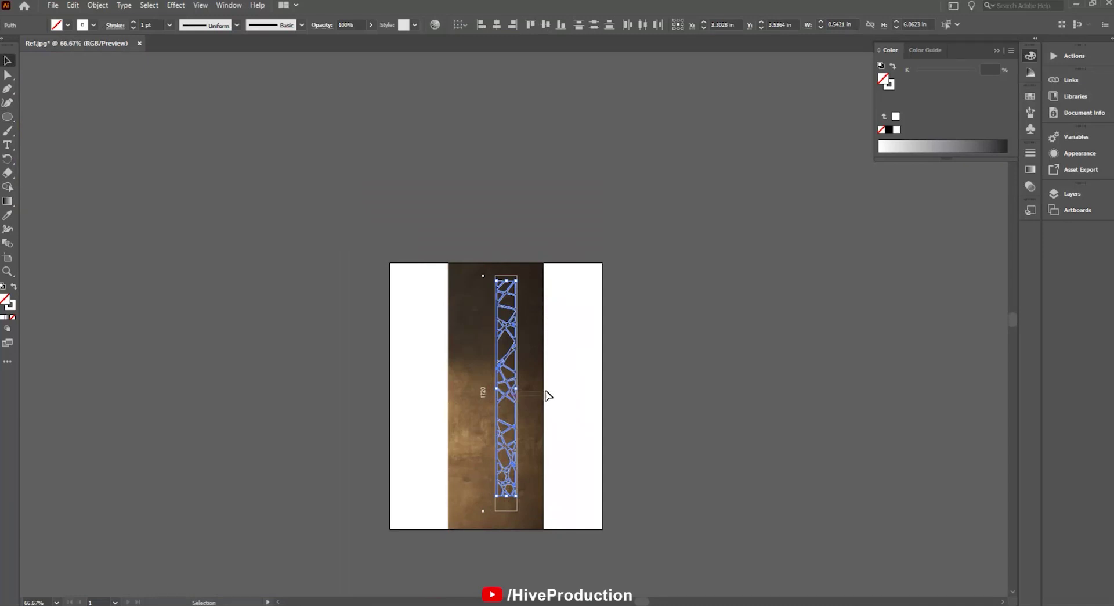
pyautogui.moveTo(573, 390); pyautogui.dragTo(574, 391)
pyautogui.hotkey('ctrl', 'z')
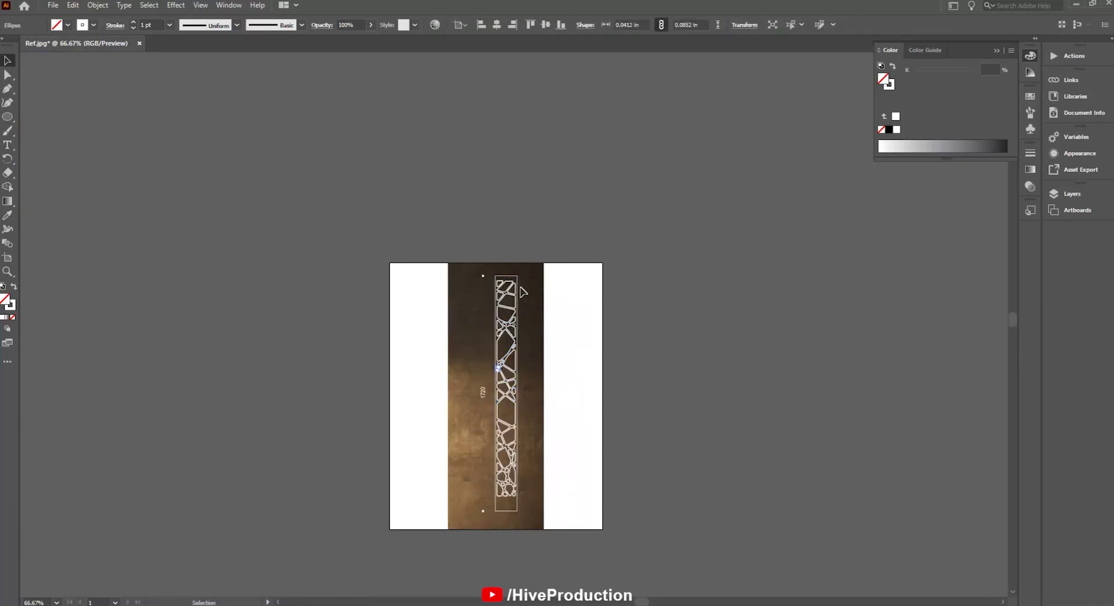
# - Select all the traced cell outlines and move them off the artboard, beside the reference image
pyautogui.moveTo(490, 527); pyautogui.dragTo(659, 428)
pyautogui.click(817, 453)
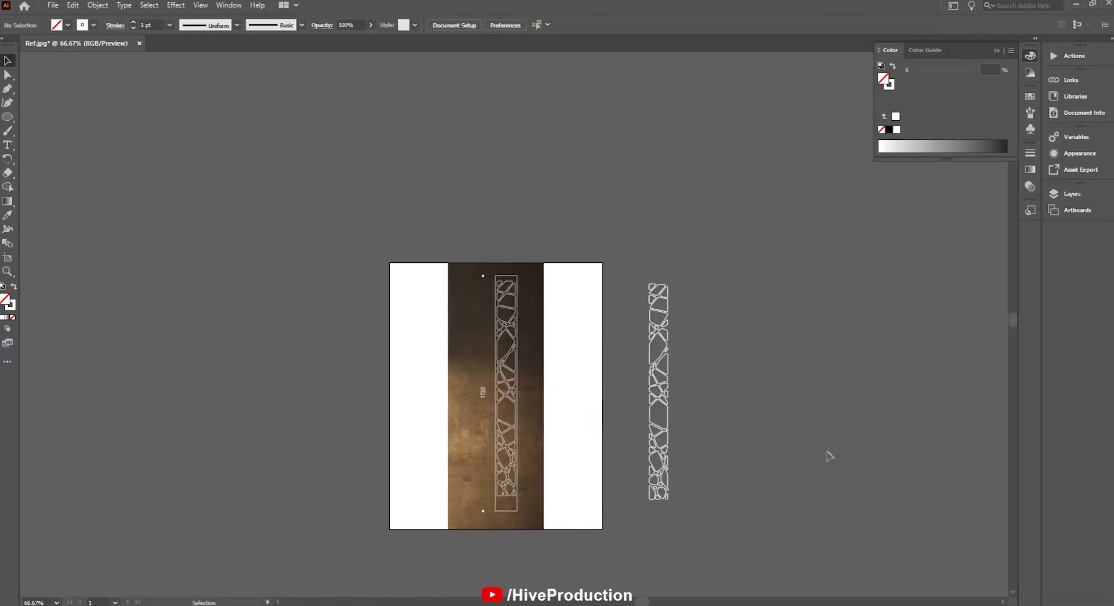
# - Convert all the traced outlines from white strokes to solid black fills without a stroke
pyautogui.hotkey('ctrl', '+')
pyautogui.hotkey('ctrl', '+')
pyautogui.hotkey('ctrl', '+')
pyautogui.moveTo(815, 450); pyautogui.dragTo(302, 270)
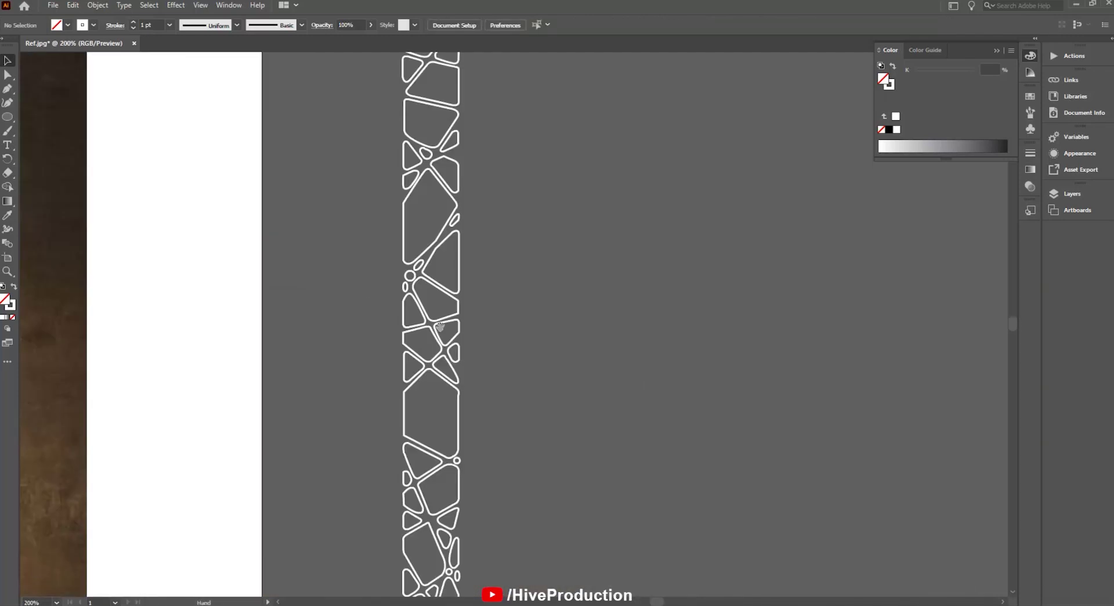
pyautogui.hotkey('ctrl', '-')
pyautogui.moveTo(482, 347); pyautogui.dragTo(509, 337)
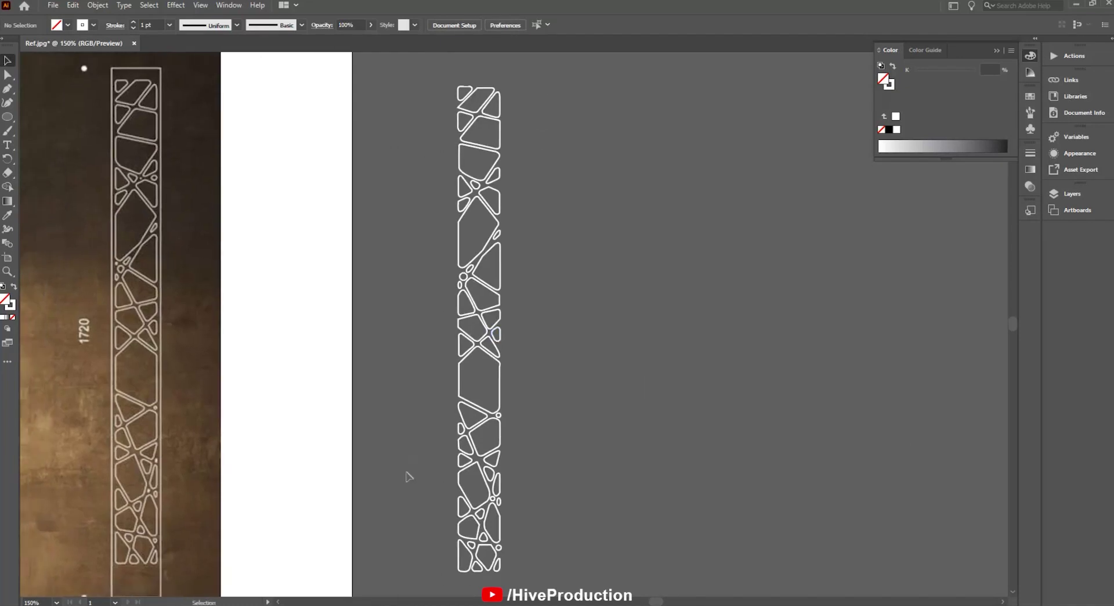
pyautogui.hotkey('ctrl', 'a')
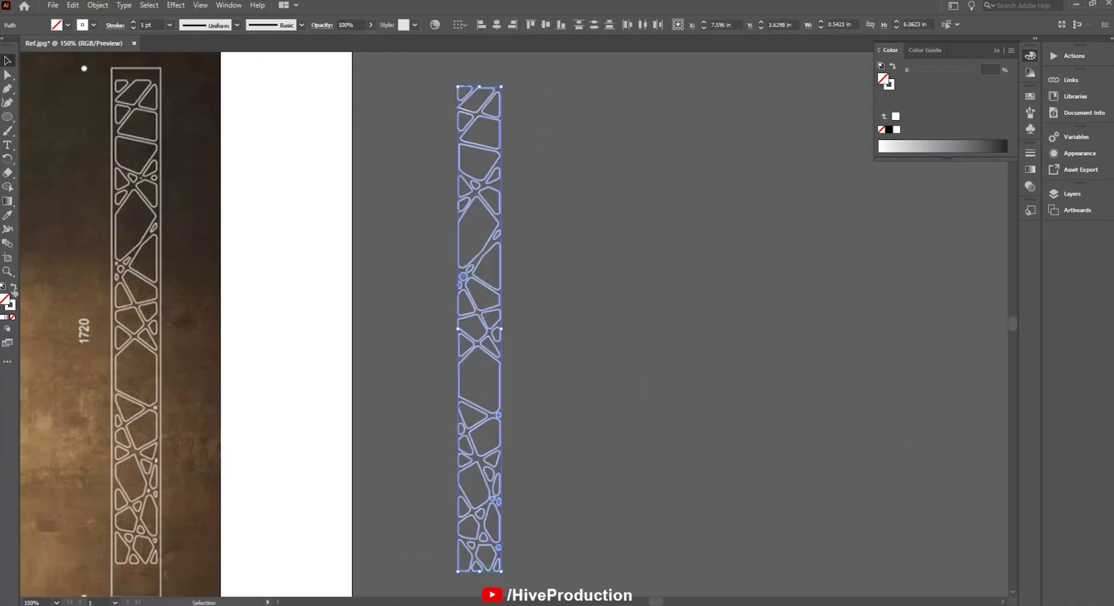
pyautogui.click(13, 287)
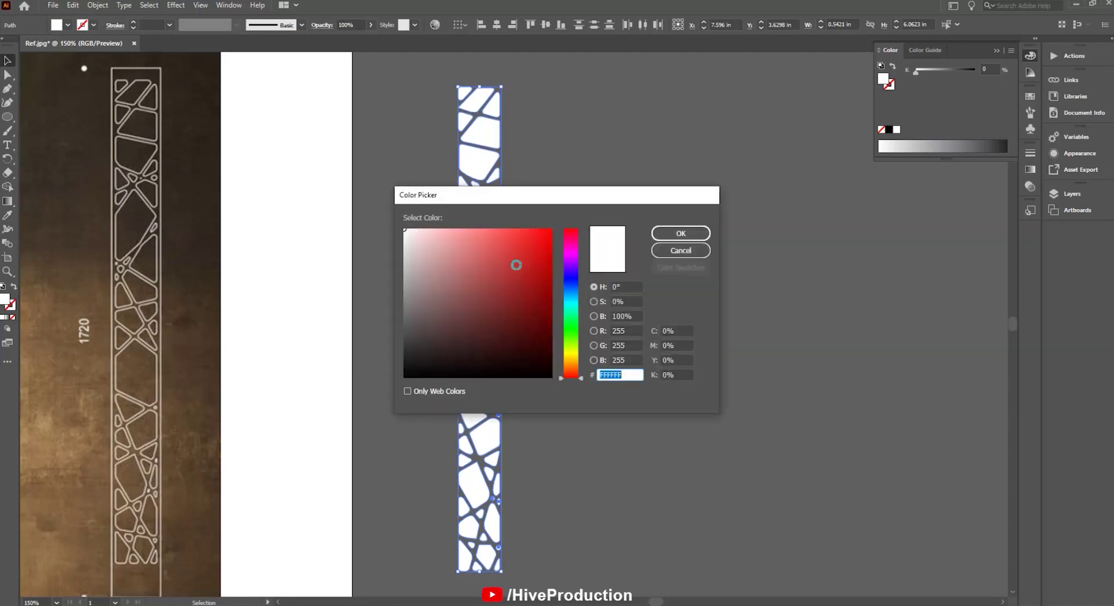
pyautogui.moveTo(515, 263); pyautogui.dragTo(397, 386)
pyautogui.click(684, 233)
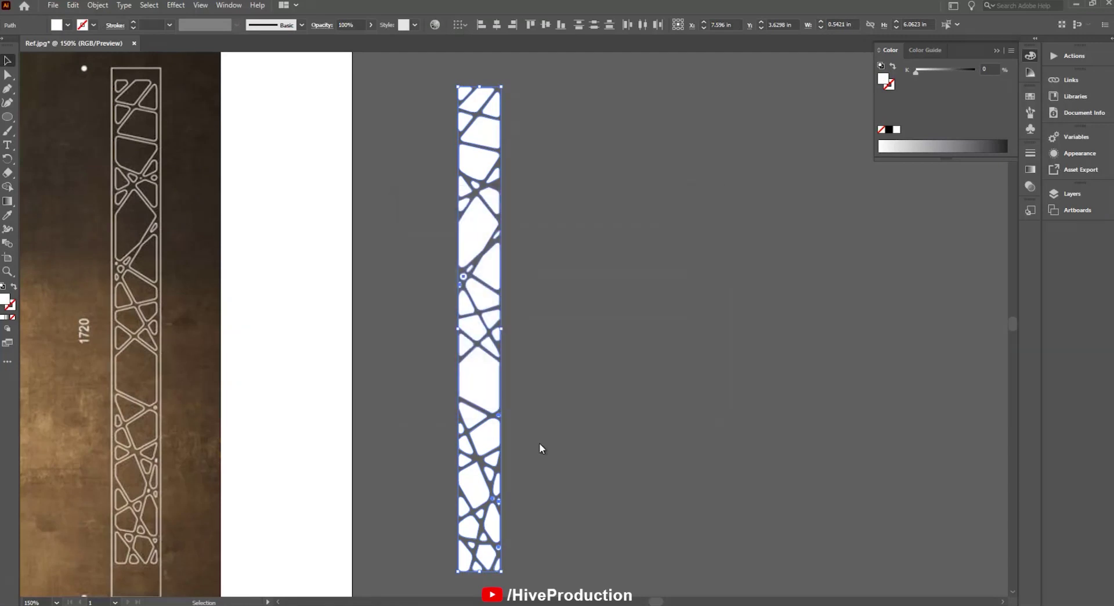
pyautogui.click(395, 355)
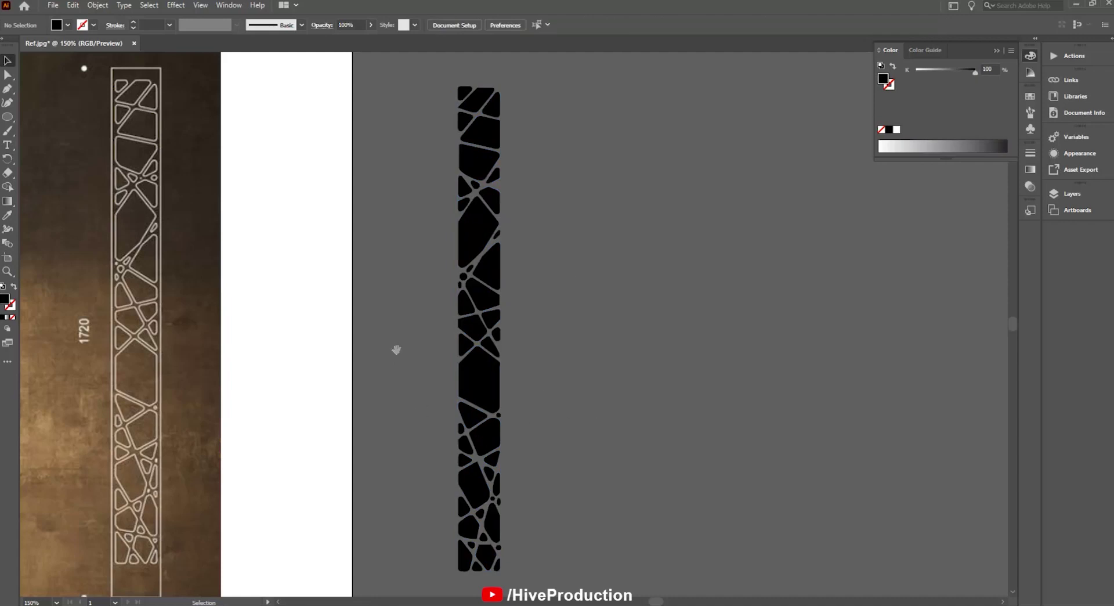
# - Delete the reference image from the artboard
pyautogui.moveTo(402, 351); pyautogui.dragTo(575, 317)
pyautogui.press('v')
pyautogui.click(400, 420)
pyautogui.press('Delete')
# - Move the black cell pattern onto the middle of the empty artboard
pyautogui.hotkey('ctrl', '-')
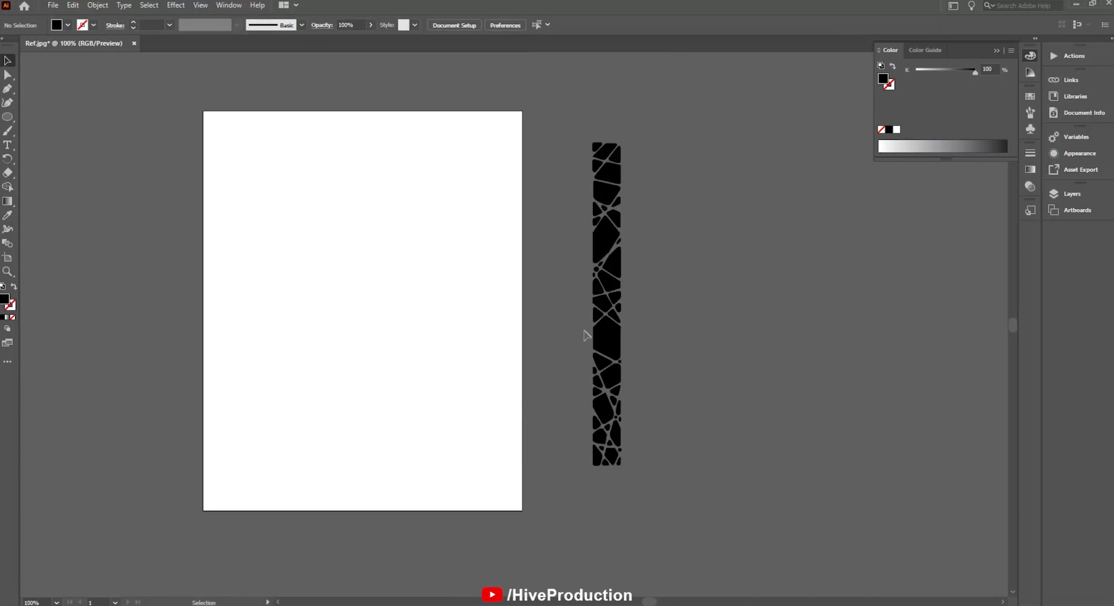
pyautogui.moveTo(616, 336); pyautogui.dragTo(371, 343)
pyautogui.click(396, 454)
pyautogui.moveTo(372, 380); pyautogui.dragTo(451, 401)
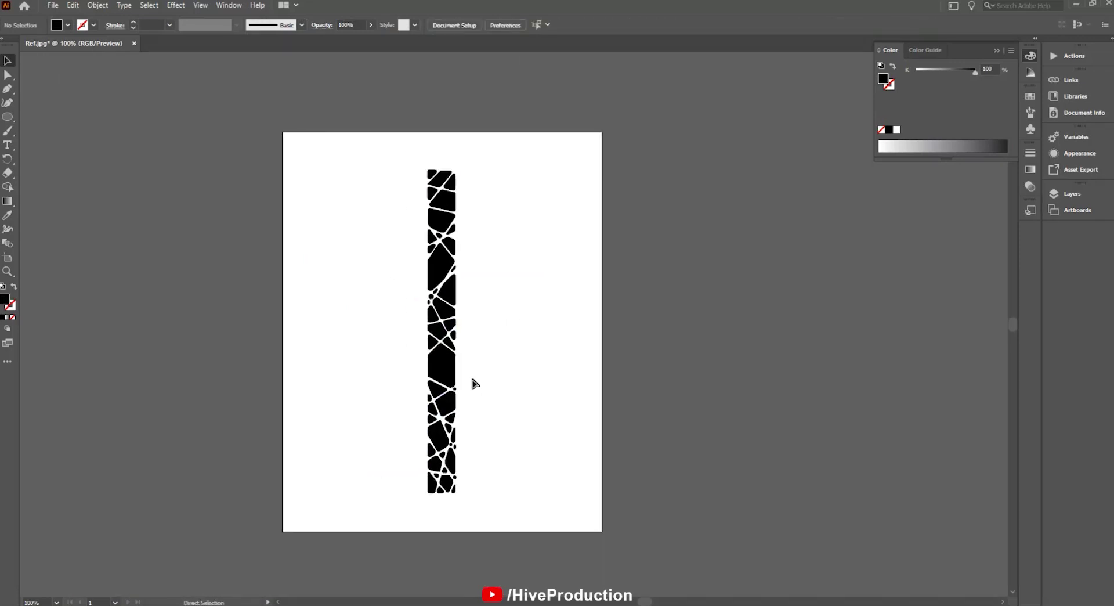
pyautogui.hotkey('ctrl', '+')
pyautogui.hotkey('ctrl', '+')
pyautogui.moveTo(292, 241); pyautogui.dragTo(470, 107)
pyautogui.scroll(-10, 469, 107)
pyautogui.scroll(8, 469, 107)
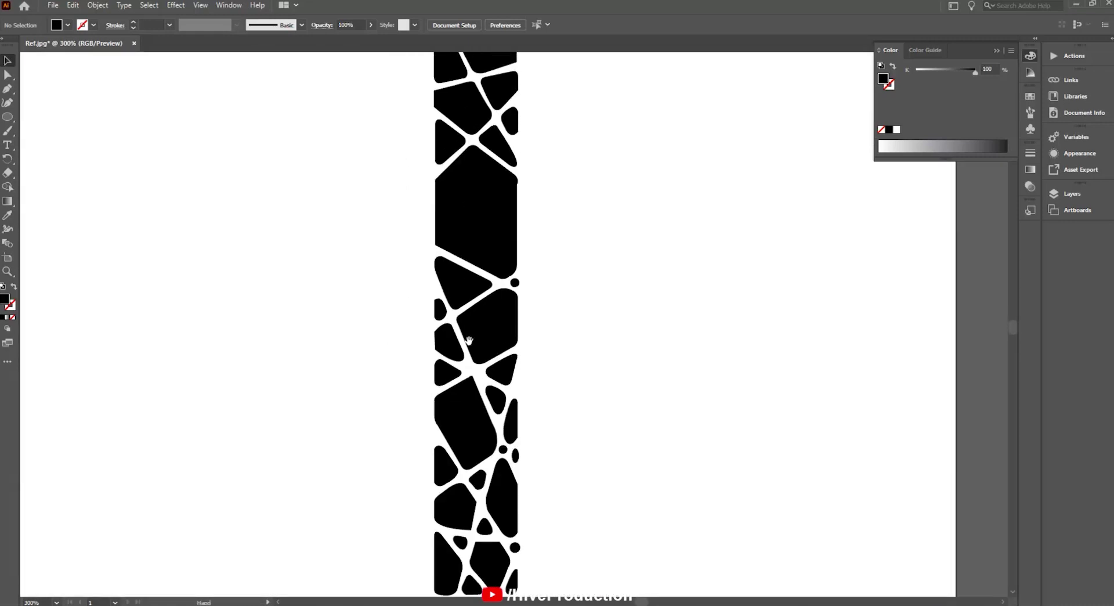
# - Save the artwork as Pillar_Ai in the Pillar folder, in Adobe Illustrator format with the version set to Illustrator 8
pyautogui.click(53, 5)
pyautogui.click(62, 114)
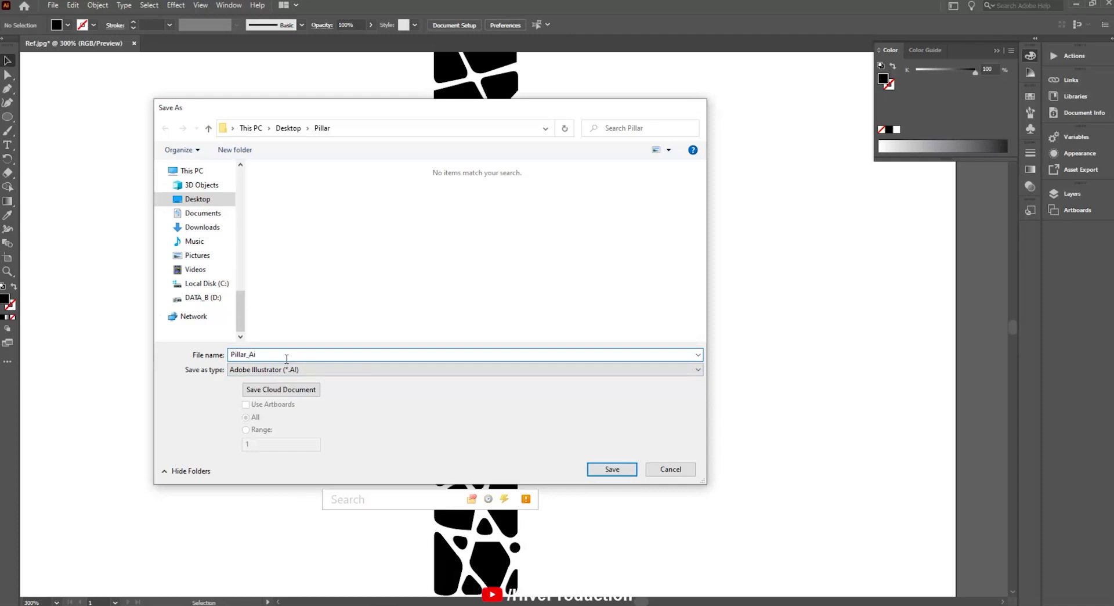
pyautogui.press('Return')
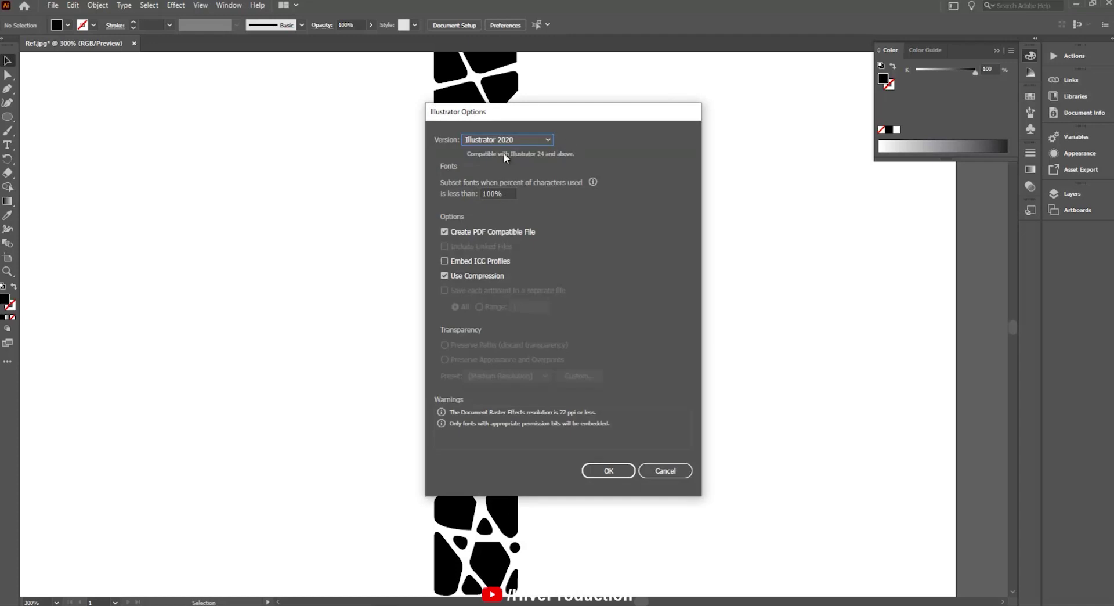
pyautogui.click(505, 140)
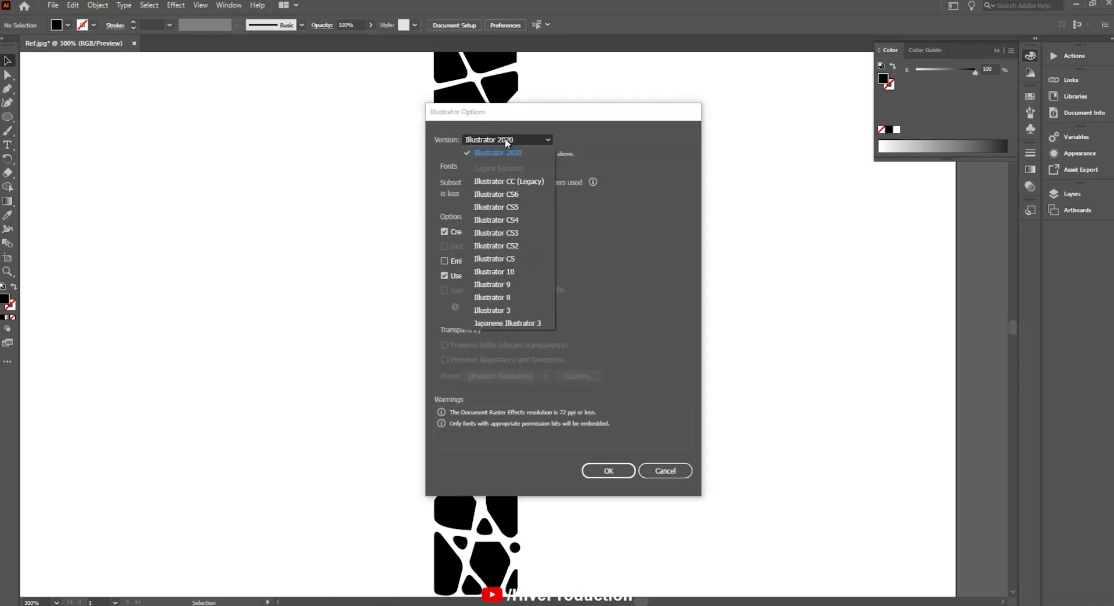
pyautogui.click(506, 297)
pyautogui.click(597, 464)
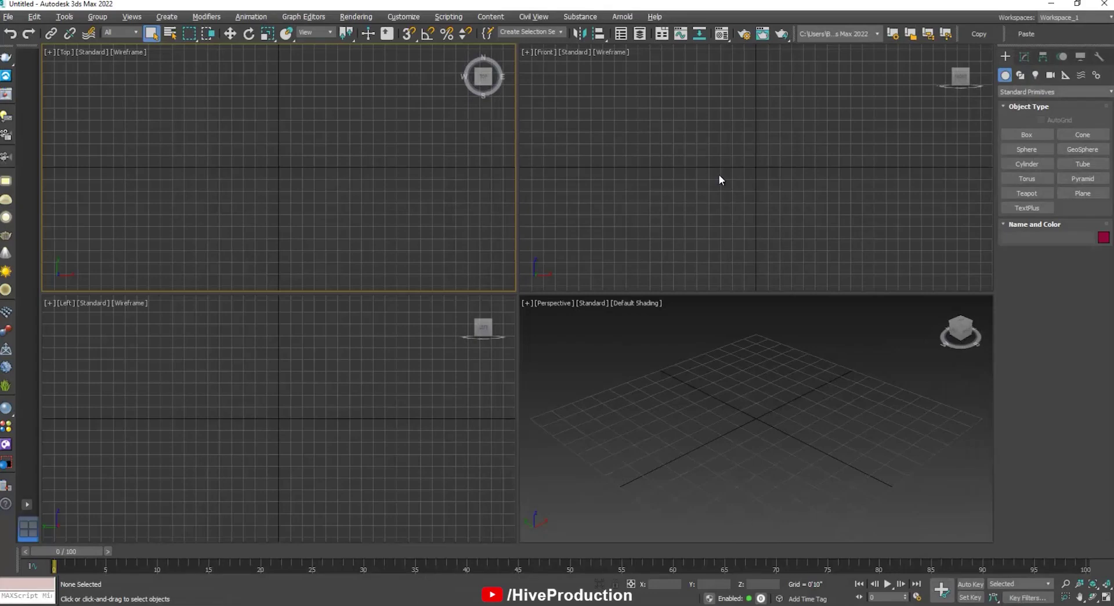
# - Switch to 3ds Max and import the saved Illustrator artwork from the Pillar folder on the desktop
pyautogui.click(771, 402)
pyautogui.click(325, 410)
pyautogui.click(657, 290)
pyautogui.click(8, 18)
pyautogui.moveTo(26, 177)
pyautogui.click(149, 179)
pyautogui.click(109, 24)
pyautogui.click(82, 60)
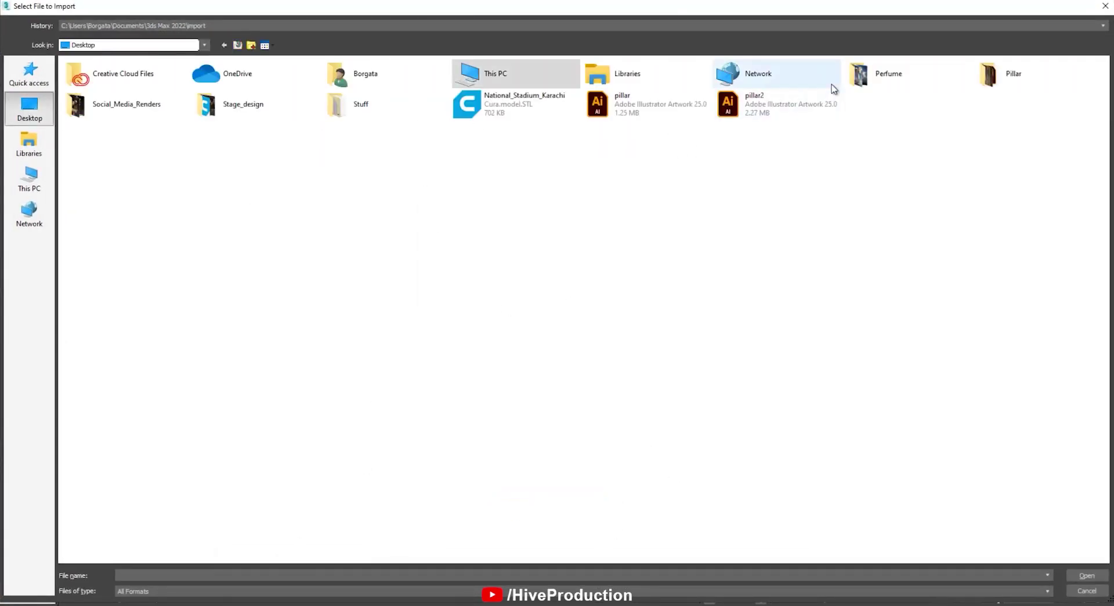
pyautogui.doubleClick(996, 76)
pyautogui.doubleClick(93, 75)
pyautogui.click(586, 328)
pyautogui.click(598, 325)
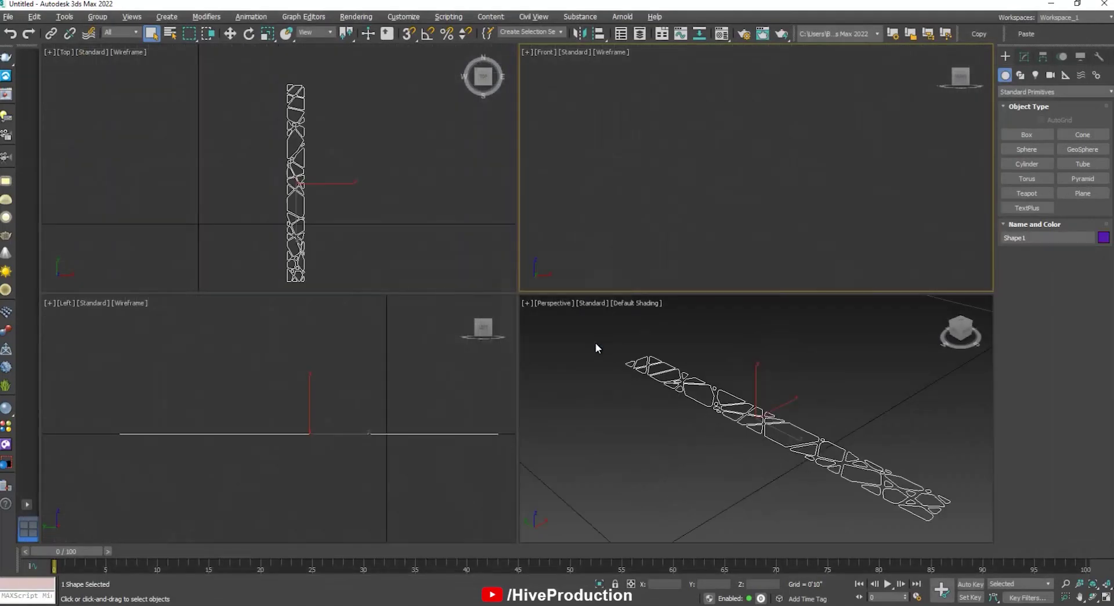
# - Scale the imported pattern shape up uniformly to about 324%
pyautogui.click(783, 460)
pyautogui.moveTo(783, 461); pyautogui.dragTo(708, 422, button='middle')
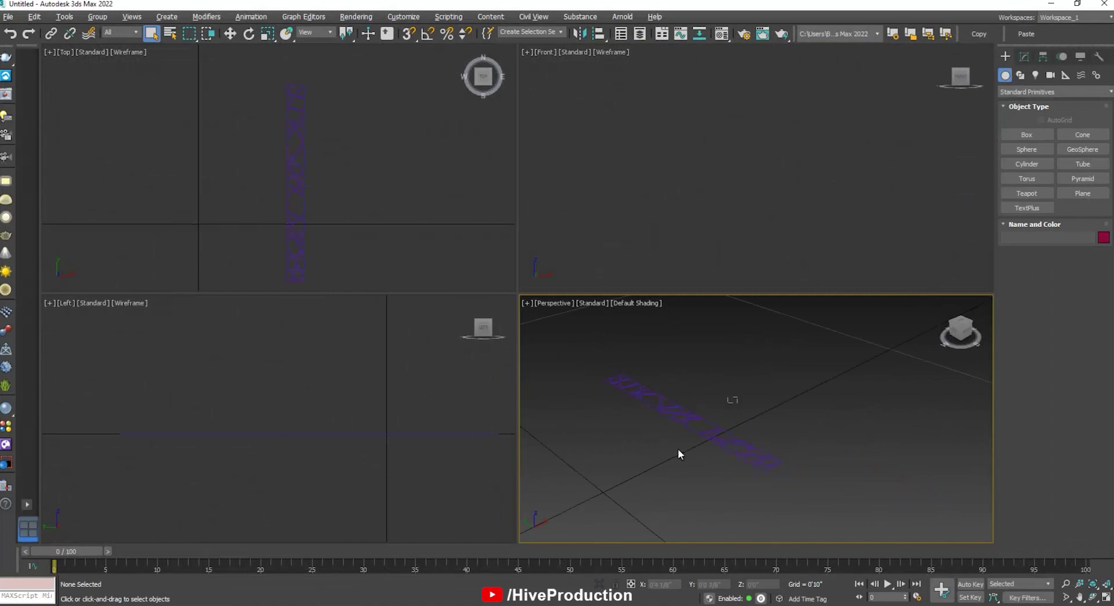
pyautogui.moveTo(643, 463); pyautogui.dragTo(642, 463)
pyautogui.press('r')
pyautogui.moveTo(302, 178); pyautogui.dragTo(311, 117)
pyautogui.click(407, 181)
pyautogui.scroll(-5, 406, 181)
pyautogui.moveTo(309, 244); pyautogui.dragTo(423, 224)
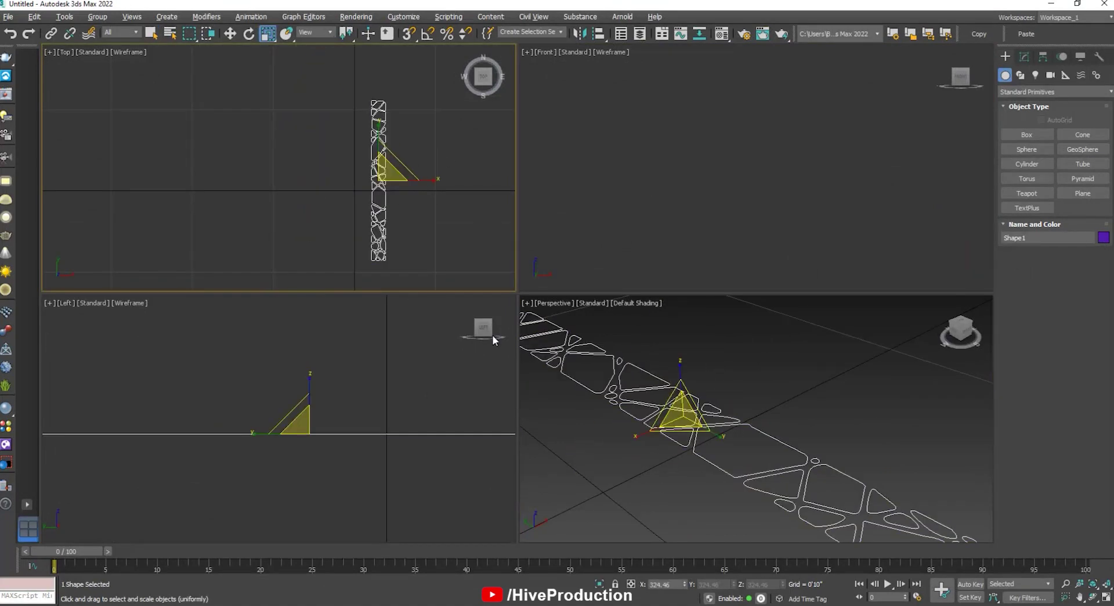
# - Change the object colour of the imported shape to pale yellow
pyautogui.click(1104, 237)
pyautogui.click(497, 266)
pyautogui.click(614, 368)
# - Rotate the shape 90 degrees about the X axis to stand it upright, and maximize the Perspective viewport
pyautogui.press('e')
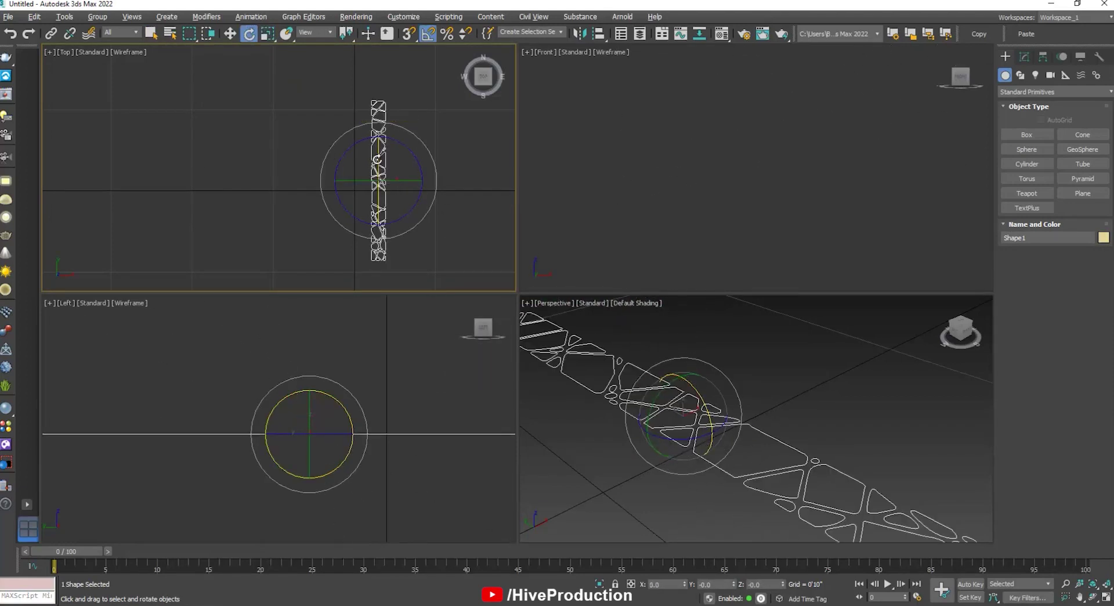
pyautogui.moveTo(377, 160); pyautogui.dragTo(383, 211)
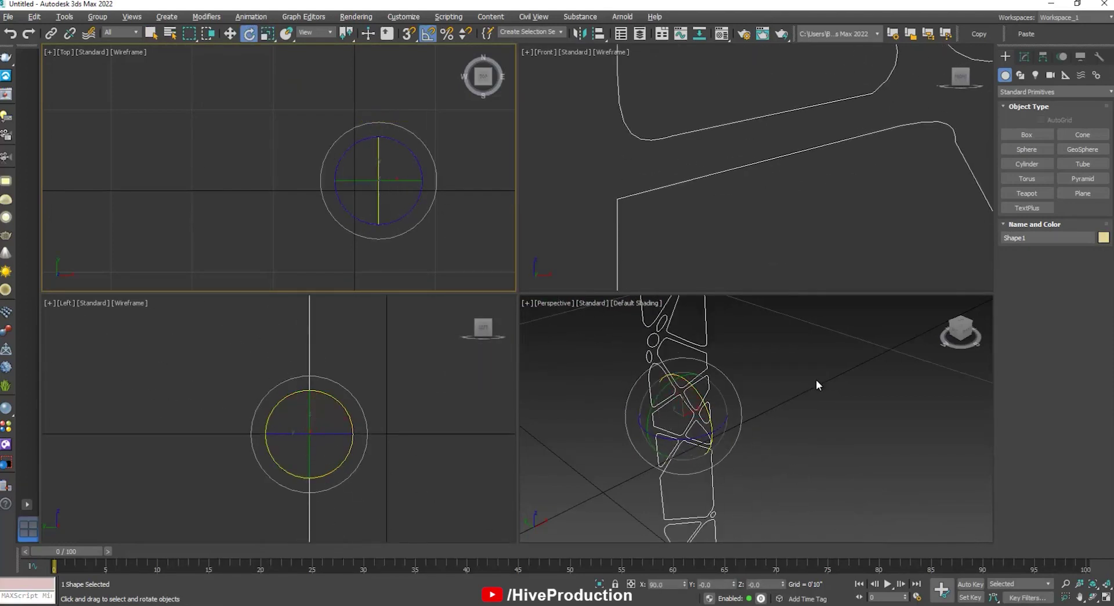
pyautogui.scroll(-8, 816, 379)
pyautogui.hotkey('alt', 'w')
pyautogui.click(667, 265)
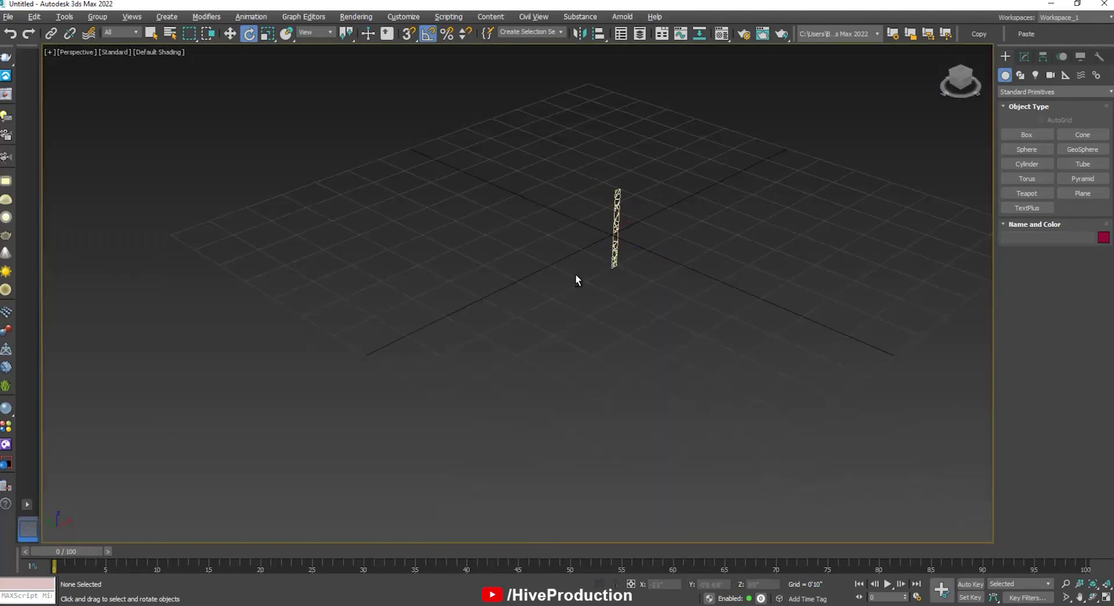
# - Draw a tall rectangle about 3'2 7/8" by 0'6 3/8" beside the pattern shape in the Front view
pyautogui.keyDown('alt'); pyautogui.moveTo(575, 278); pyautogui.dragTo(646, 308, button='middle'); pyautogui.keyUp('alt')
pyautogui.moveTo(940, 226); pyautogui.dragTo(780, 281, button='middle')
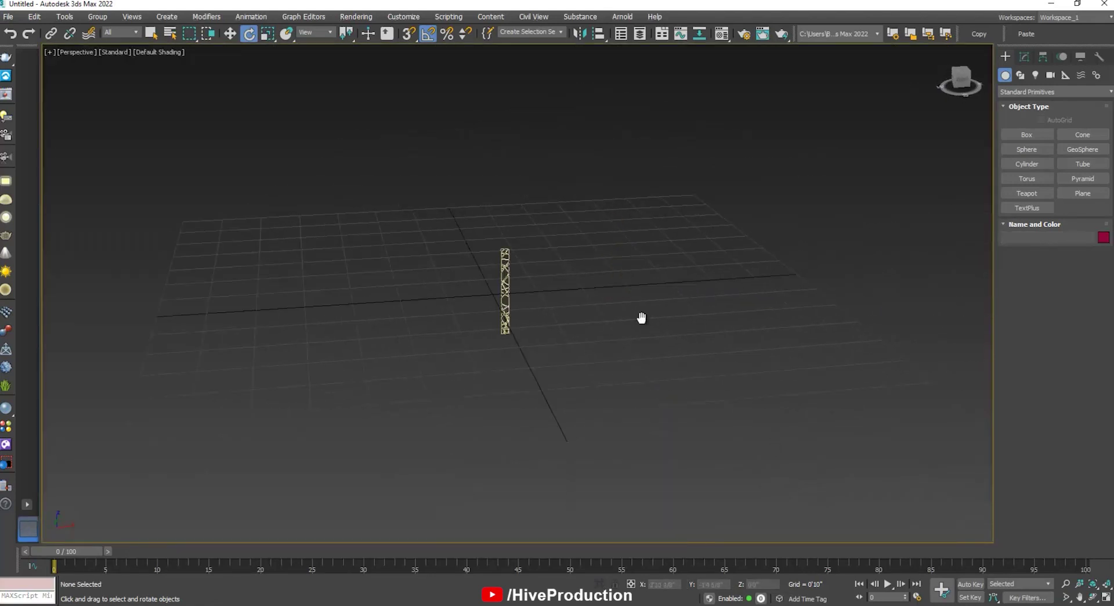
pyautogui.click(1020, 76)
pyautogui.click(1025, 149)
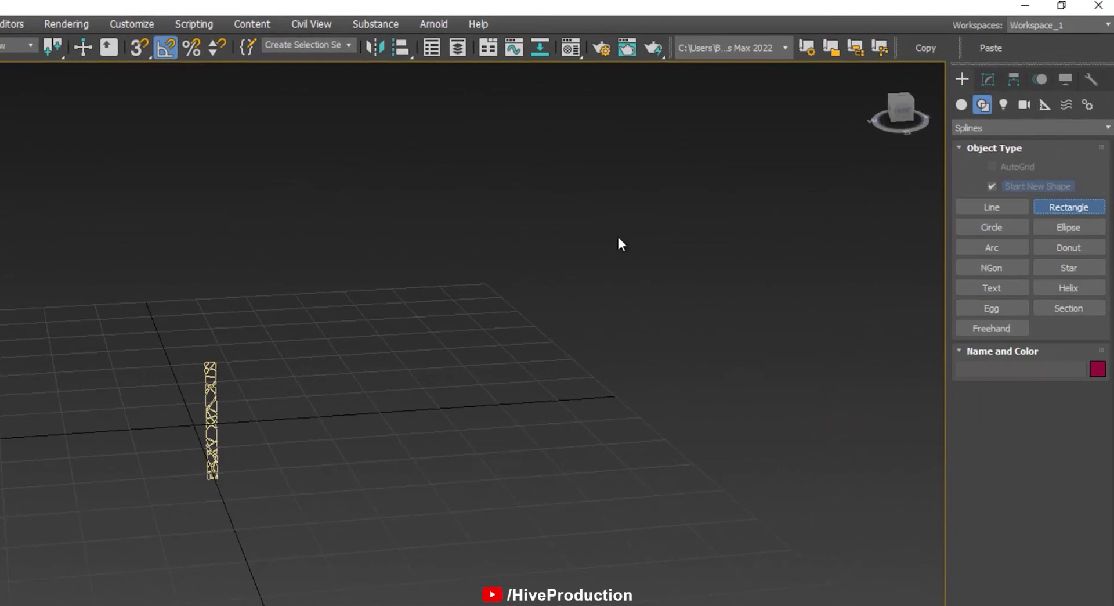
pyautogui.hotkey('alt', 'w')
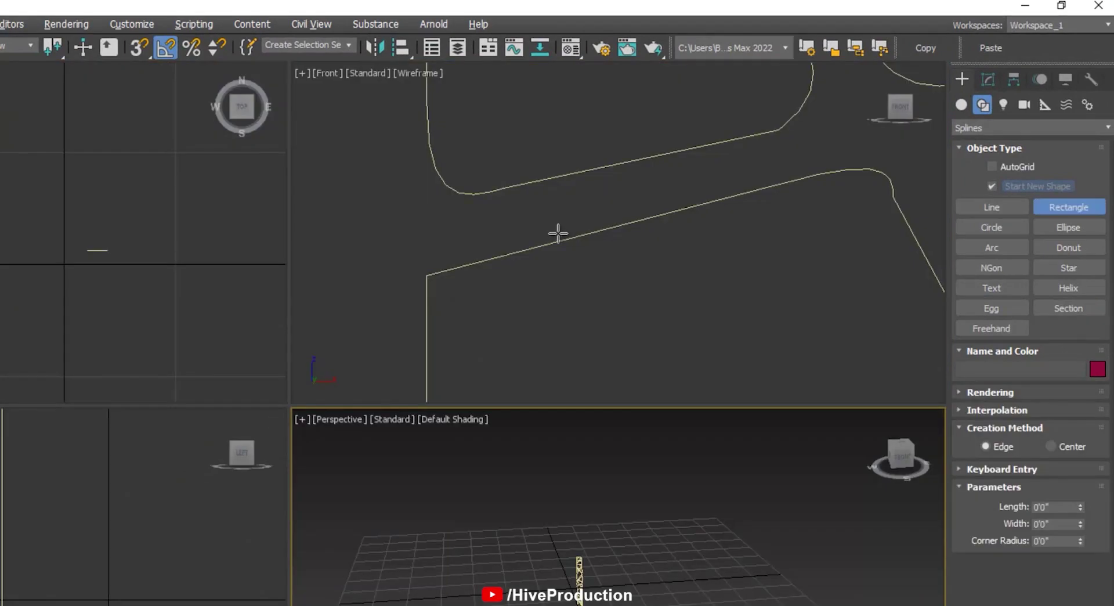
pyautogui.middleClick(549, 240)
pyautogui.hotkey('alt', 'w')
pyautogui.moveTo(548, 241); pyautogui.dragTo(453, 321, button='middle')
pyautogui.scroll(-15, 453, 320)
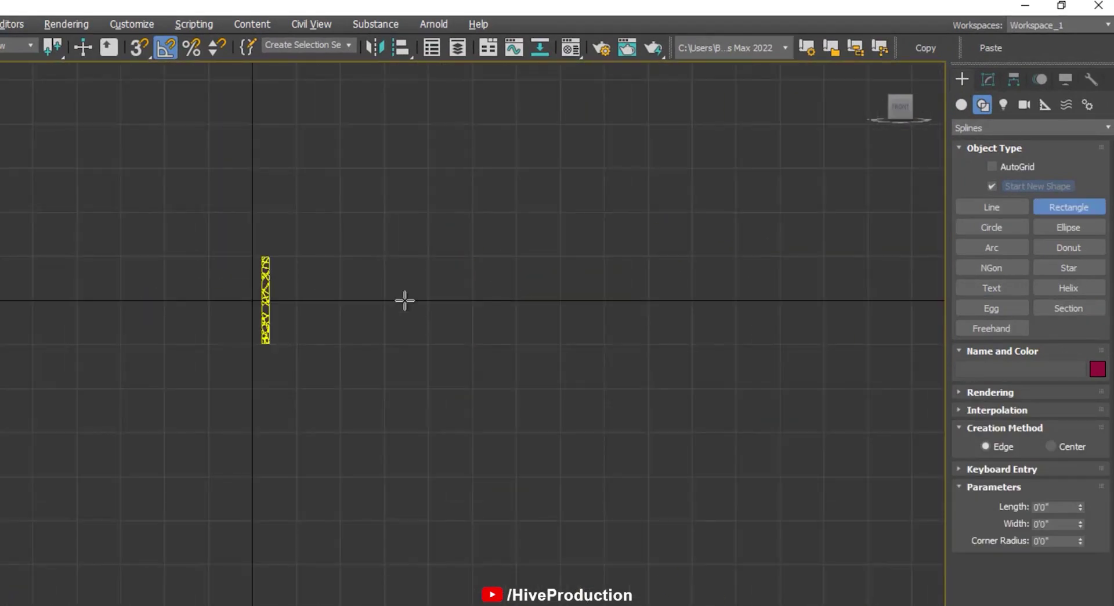
pyautogui.moveTo(309, 260); pyautogui.dragTo(339, 431)
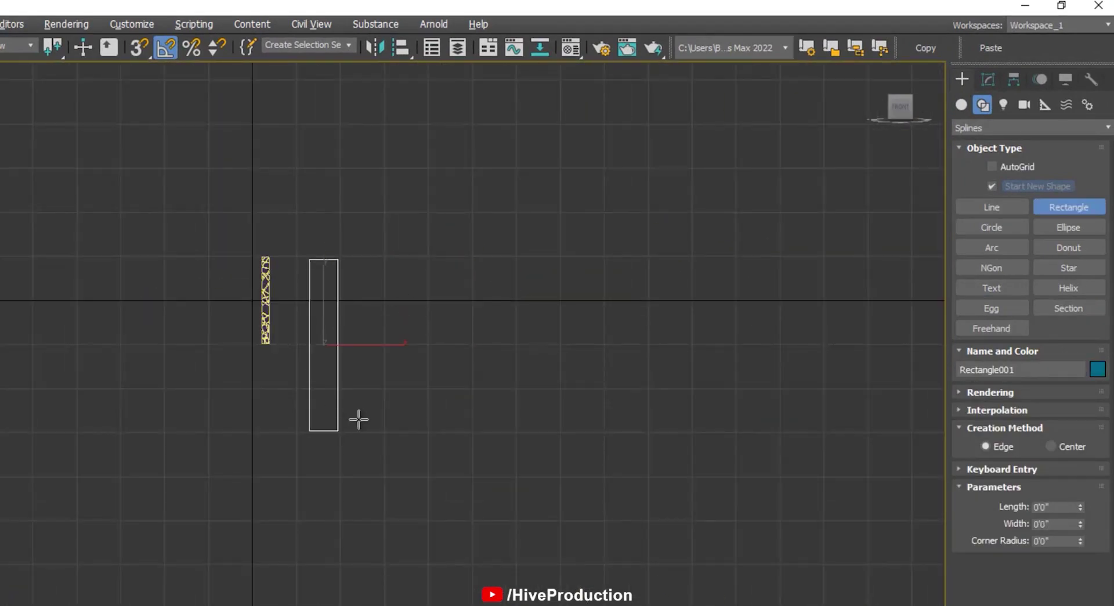
pyautogui.rightClick(707, 505)
# - Set the rectangle's length to 8' and its width to 1'
pyautogui.click(988, 79)
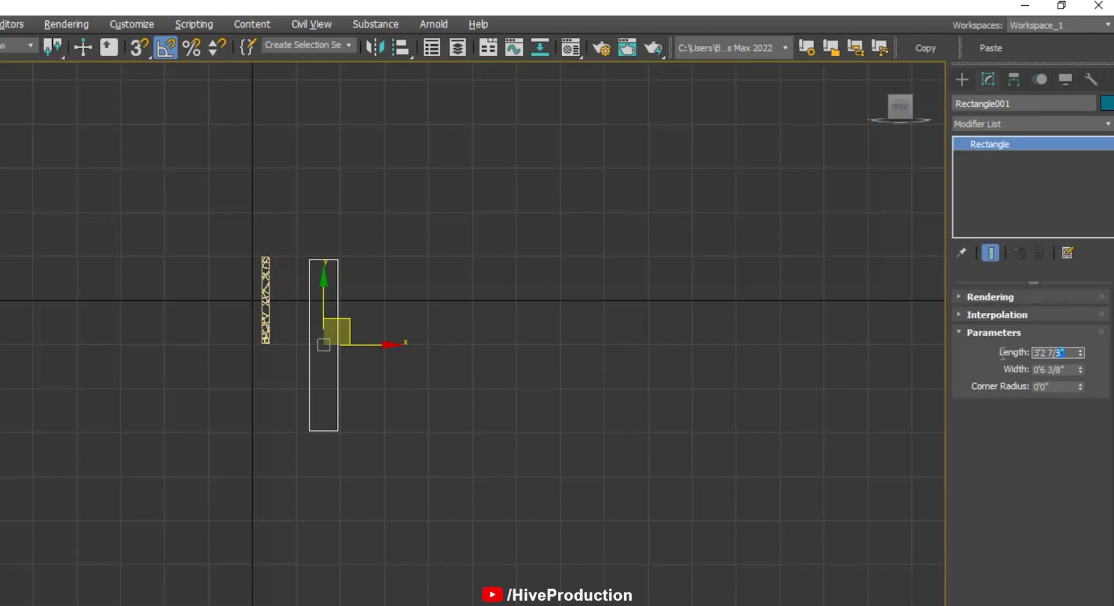
pyautogui.write("8'")
pyautogui.press('Return')
pyautogui.press('Tab')
pyautogui.write("1'")
pyautogui.press('Return')
pyautogui.click(443, 428)
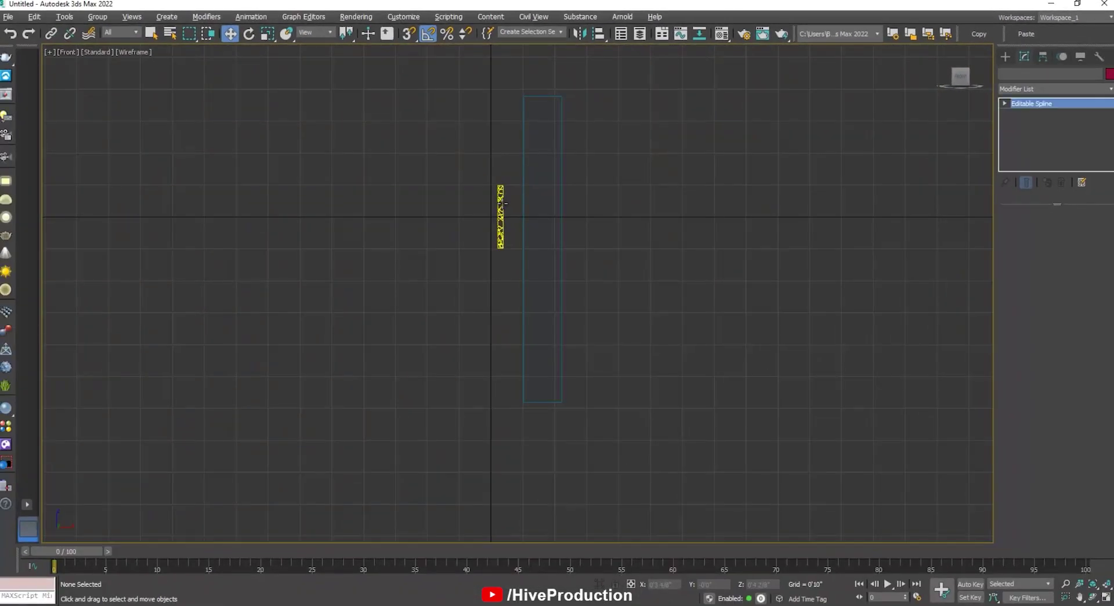
# - Move the pattern shape inside the rectangle and scale it up uniformly until it nearly fills the rectangle's height
pyautogui.click(408, 249)
pyautogui.moveTo(429, 238); pyautogui.dragTo(476, 277)
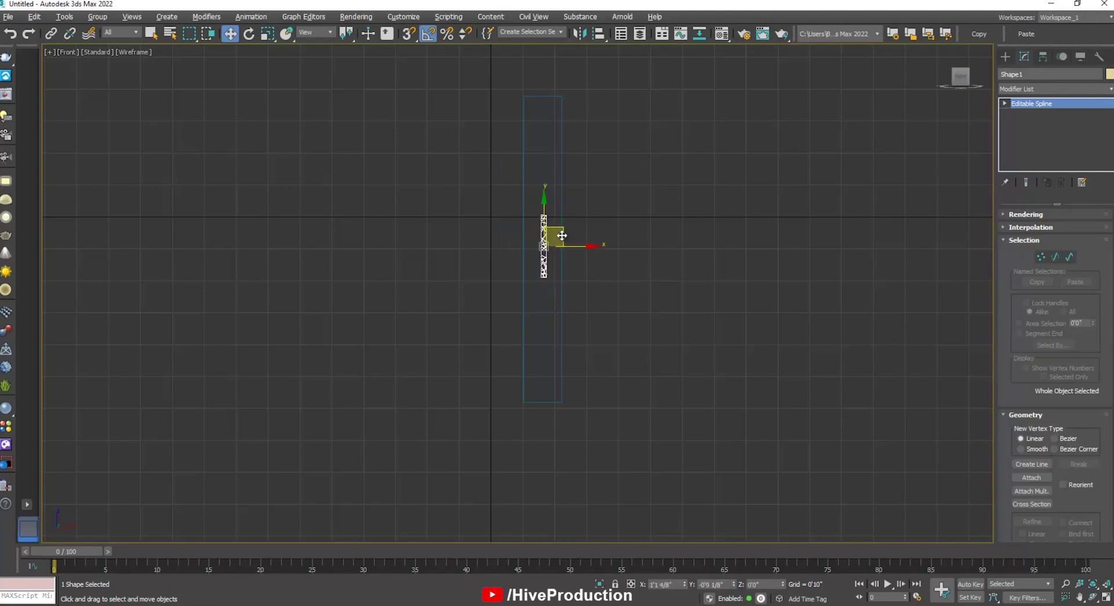
pyautogui.press('r')
pyautogui.moveTo(559, 239); pyautogui.dragTo(558, 21)
pyautogui.scroll(2, 558, 230)
pyautogui.moveTo(545, 251); pyautogui.dragTo(544, 246)
pyautogui.moveTo(543, 249); pyautogui.dragTo(517, 314, button='middle')
pyautogui.moveTo(515, 261); pyautogui.dragTo(517, 265)
# - Zero the rectangle's position coordinates to centre it on the world origin
pyautogui.click(623, 334)
pyautogui.click(540, 381)
pyautogui.press('w')
pyautogui.rightClick(685, 585)
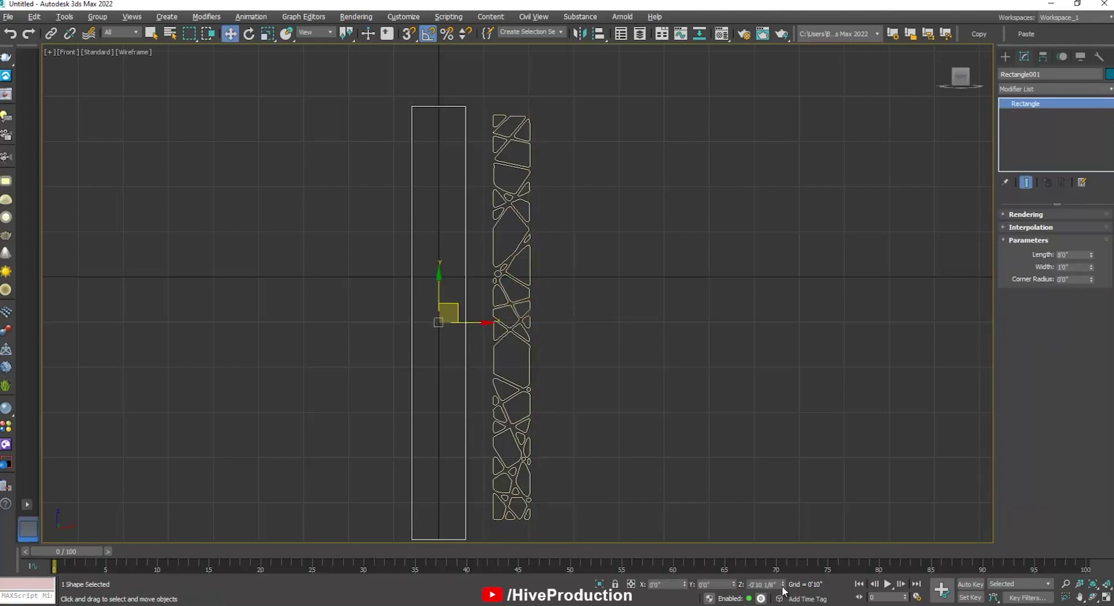
pyautogui.click(709, 377)
# - Set the pattern shape's X and Z position to 0 to centre it inside the rectangle
pyautogui.click(517, 323)
pyautogui.rightClick(685, 585)
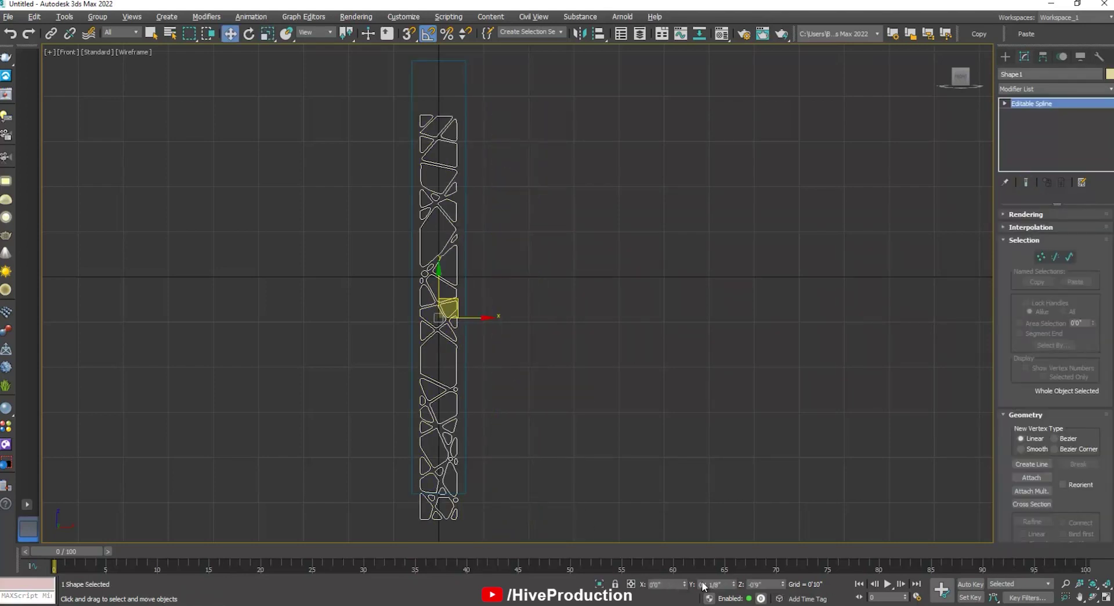
pyautogui.rightClick(784, 585)
pyautogui.click(690, 373)
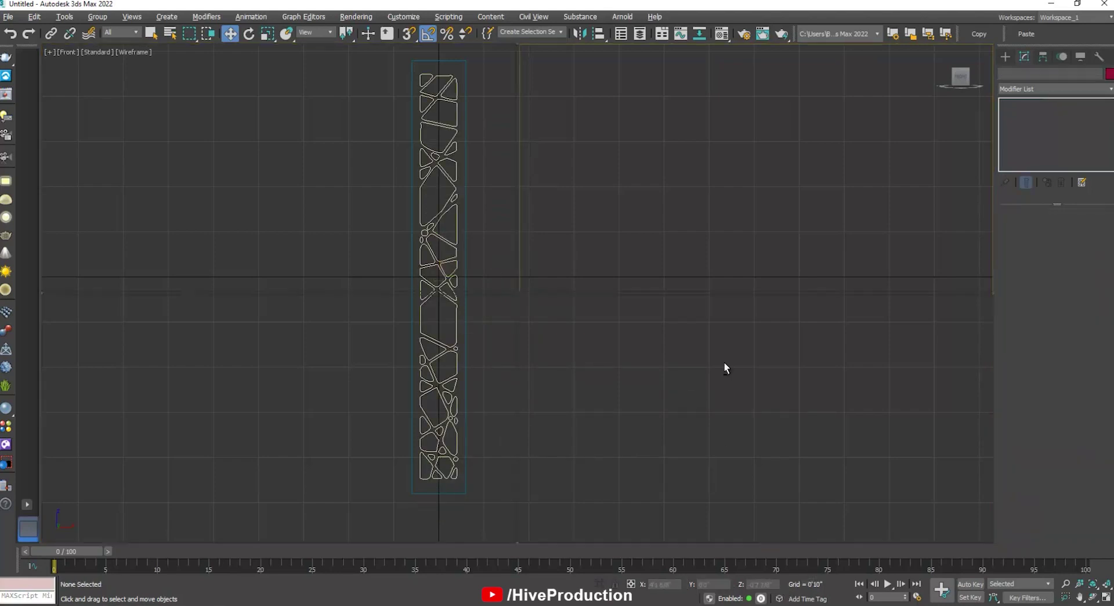
# - Move the pattern shape along Y in the Top view until it lies in the same plane as the rectangle
pyautogui.hotkey('alt', 'w')
pyautogui.scroll(-10, 412, 406)
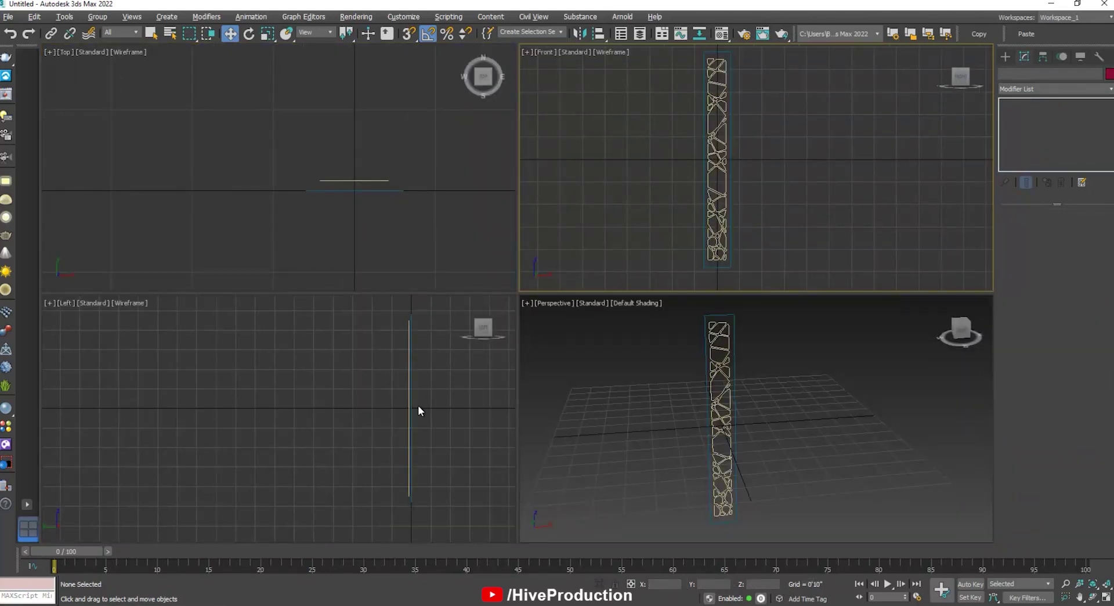
pyautogui.click(380, 181)
pyautogui.press('z')
pyautogui.moveTo(280, 137); pyautogui.dragTo(284, 164)
pyautogui.scroll(8, 321, 224)
pyautogui.hotkey('alt', 'w')
pyautogui.moveTo(351, 200); pyautogui.dragTo(763, 320, button='middle')
pyautogui.scroll(4, 557, 298)
pyautogui.moveTo(508, 174); pyautogui.dragTo(672, 462, button='middle')
pyautogui.scroll(5, 617, 410)
pyautogui.scroll(3, 619, 415)
pyautogui.moveTo(622, 399); pyautogui.dragTo(624, 359)
pyautogui.hotkey('alt', 'w')
pyautogui.rightClick(801, 481)
pyautogui.click(800, 480)
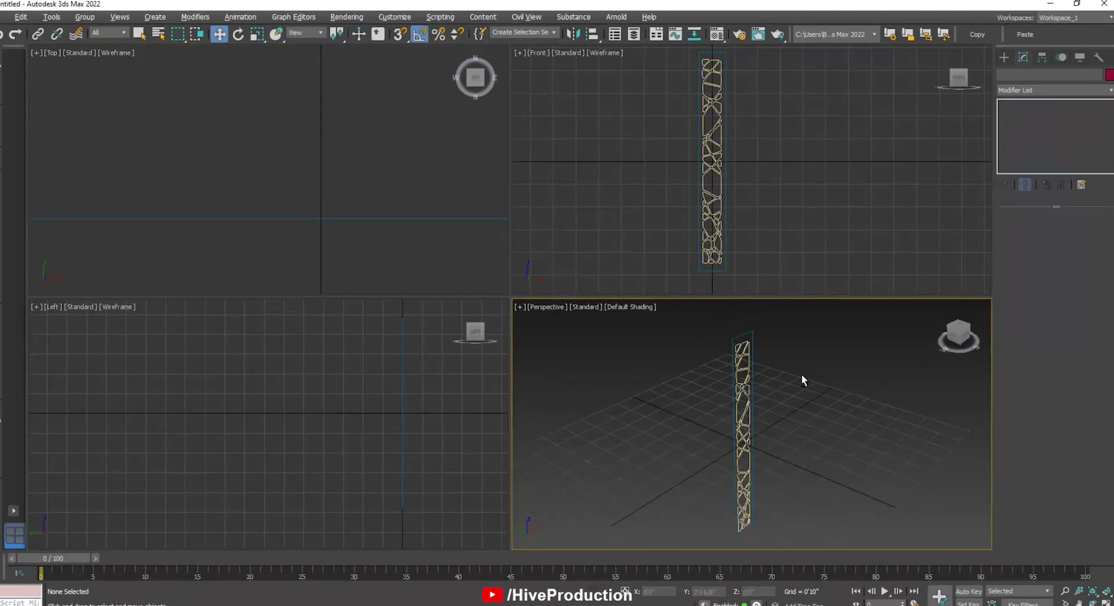
# - Apply an Extrude modifier to the pattern shape and adjust its amount to about 0'0 4/8"
pyautogui.hotkey('alt', 'w')
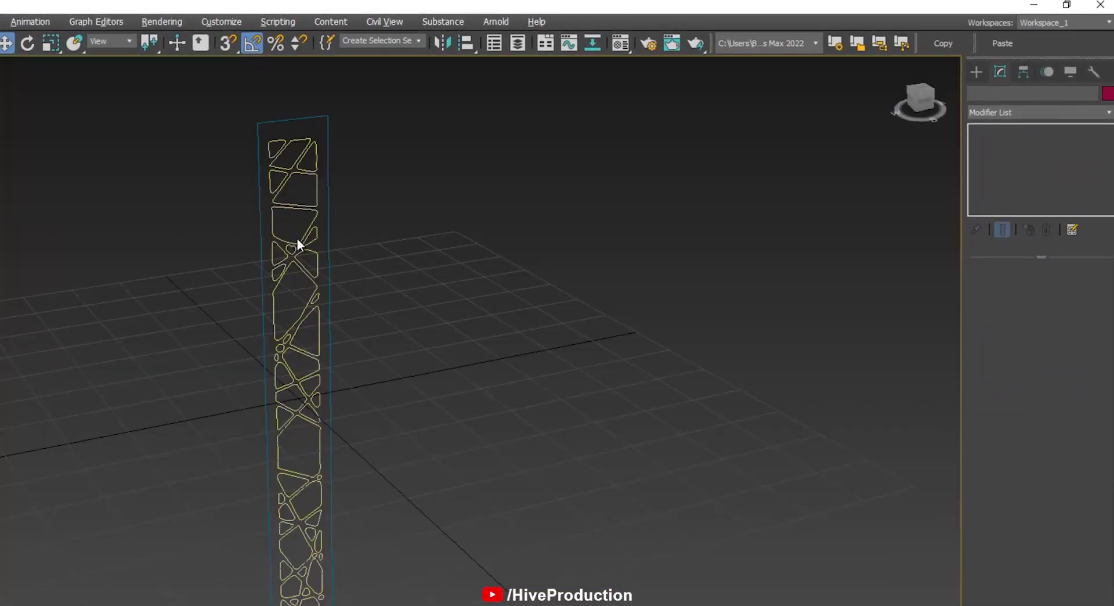
pyautogui.click(297, 244)
pyautogui.click(1021, 112)
pyautogui.press('e')
pyautogui.press('x')
pyautogui.click(986, 185)
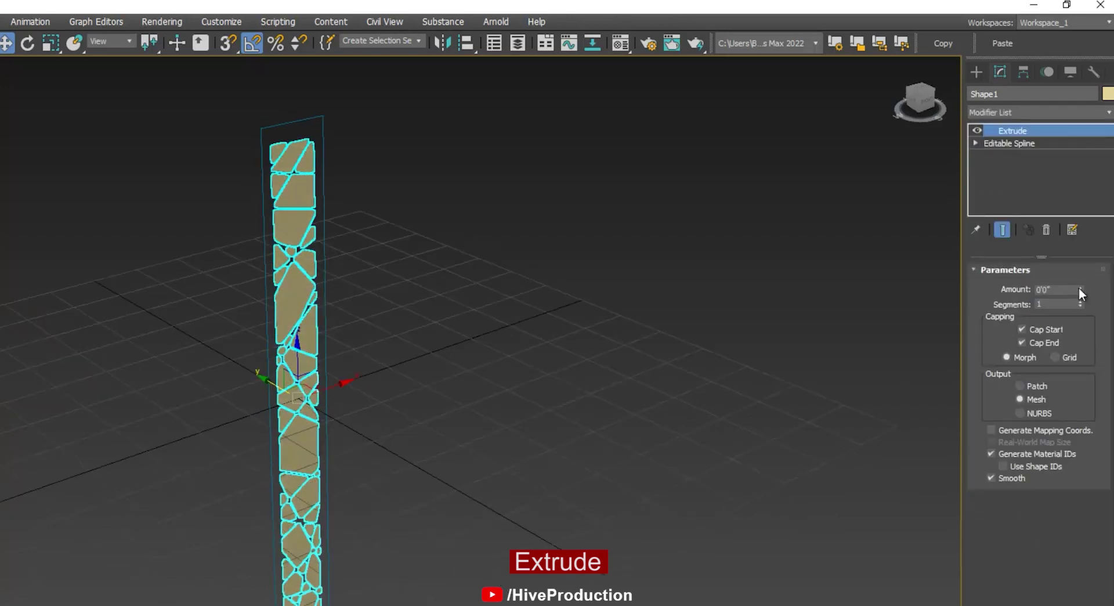
pyautogui.moveTo(1081, 290); pyautogui.dragTo(1080, 249)
pyautogui.click(572, 318)
pyautogui.moveTo(517, 406)
pyautogui.keyDown('alt'); pyautogui.mouseDown(button='middle')
pyautogui.moveTo(456, 368)
pyautogui.moveTo(528, 421)
pyautogui.mouseUp(button='middle'); pyautogui.keyUp('alt')
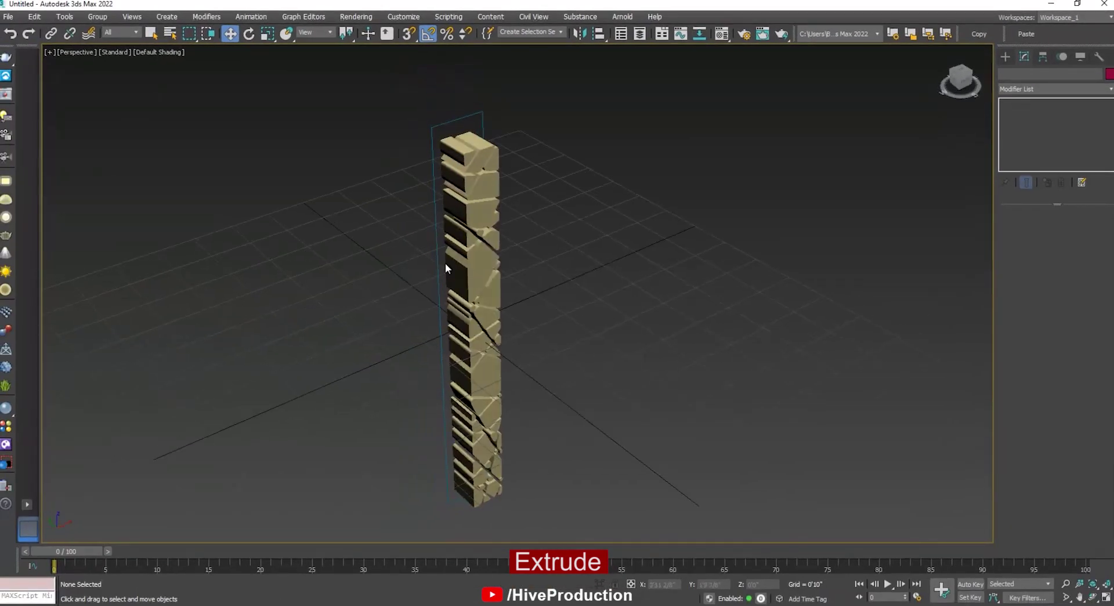
pyautogui.click(450, 258)
pyautogui.moveTo(1085, 231)
pyautogui.mouseDown()
pyautogui.moveTo(1086, 209)
pyautogui.moveTo(1087, 244)
pyautogui.moveTo(1088, 232)
pyautogui.mouseUp()
pyautogui.click(667, 261)
# - Attach the outer rectangle to the pattern's editable spline beneath the Extrude modifier to form a perforated panel
pyautogui.click(471, 221)
pyautogui.click(1032, 114)
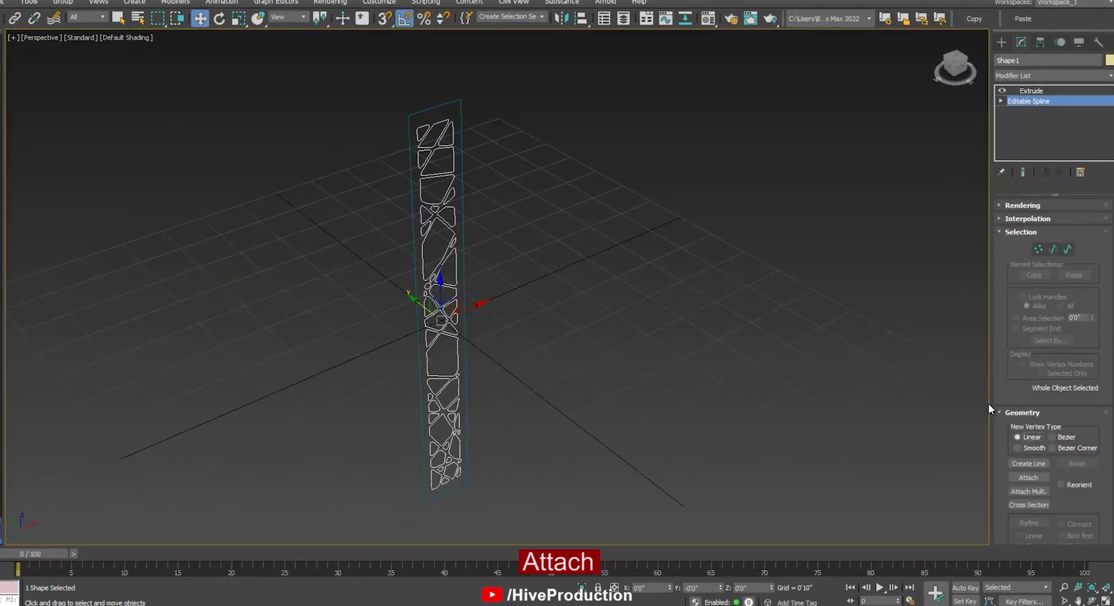
pyautogui.moveTo(1026, 439); pyautogui.dragTo(1024, 234)
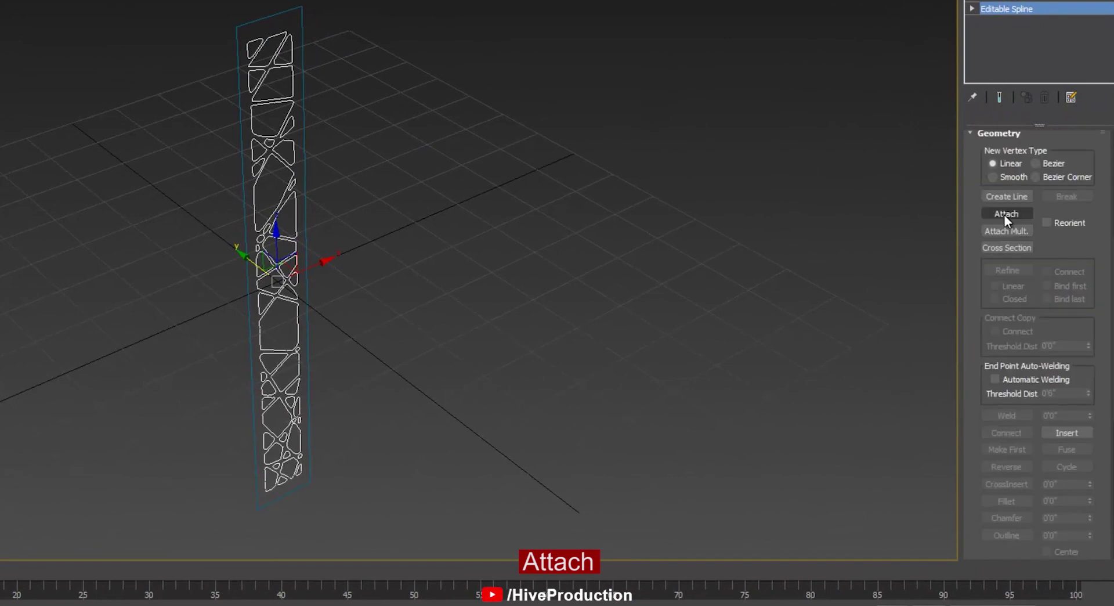
pyautogui.click(1007, 214)
pyautogui.click(276, 15)
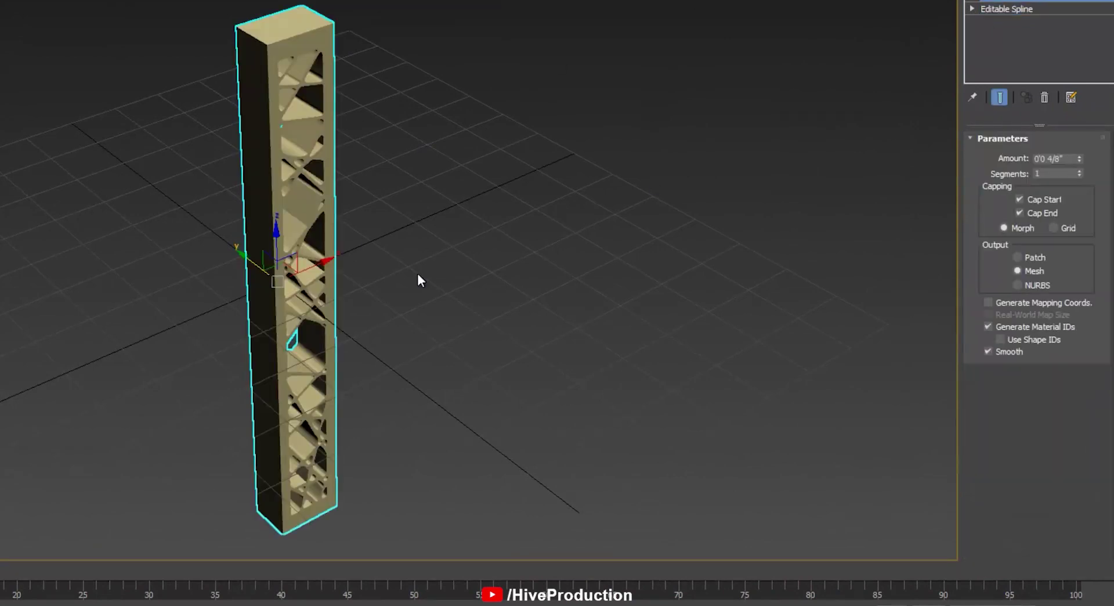
pyautogui.click(417, 274)
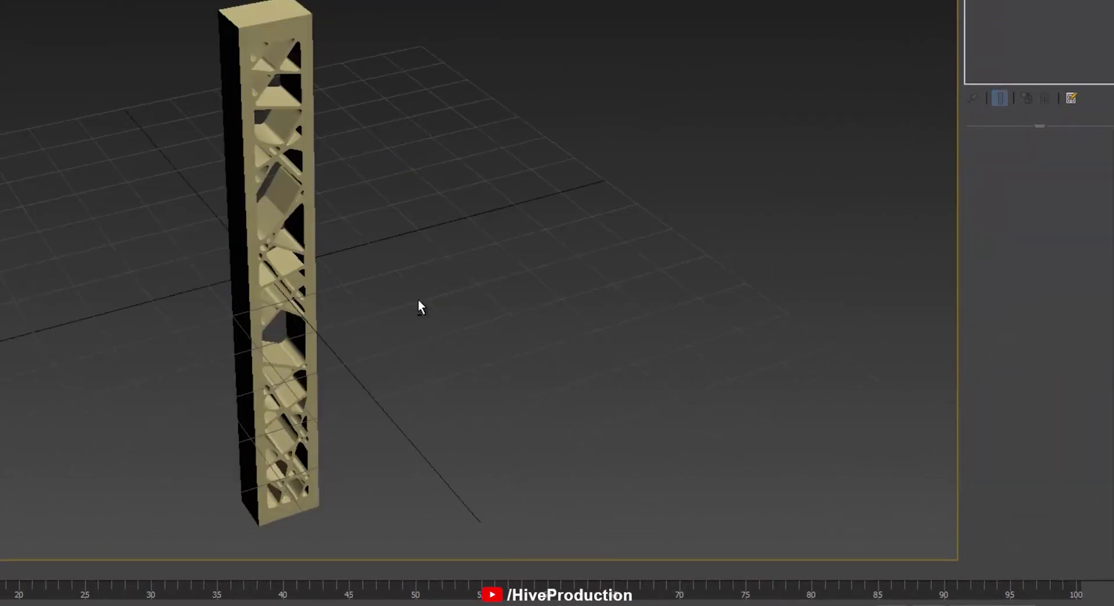
pyautogui.keyDown('alt'); pyautogui.moveTo(489, 321); pyautogui.dragTo(605, 343, button='middle'); pyautogui.keyUp('alt')
# - Scale the extruded panel down along its depth to make it a thin sheet
pyautogui.click(469, 270)
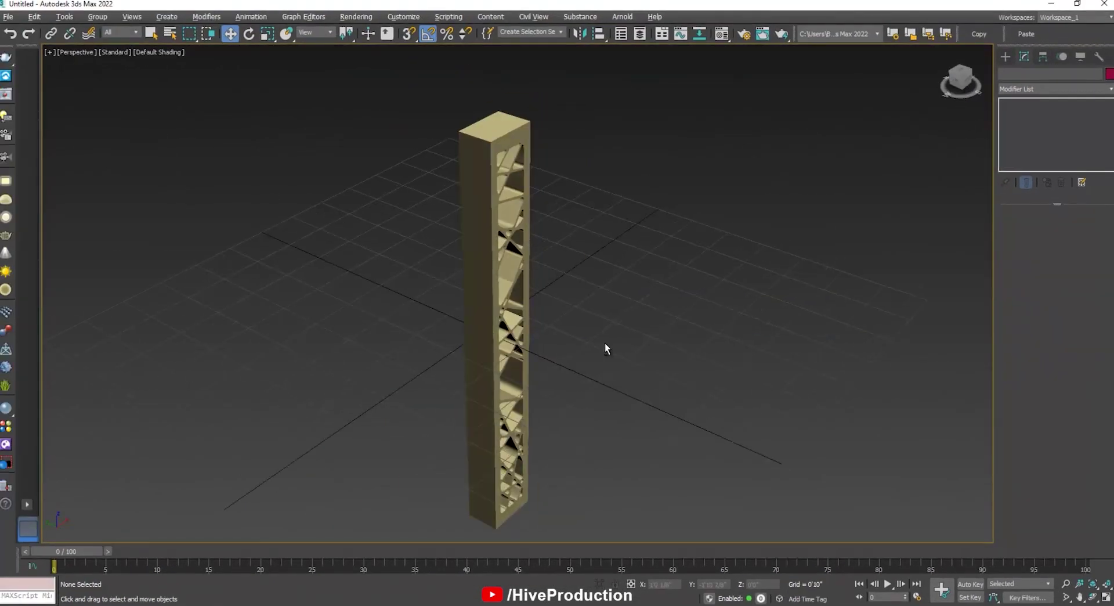
pyautogui.press('r')
pyautogui.moveTo(473, 323); pyautogui.dragTo(281, 242)
pyautogui.click(562, 267)
pyautogui.keyDown('alt'); pyautogui.moveTo(525, 314); pyautogui.dragTo(466, 313, button='middle'); pyautogui.keyUp('alt')
# - Draw a flat box about 0'7 4/8" by 0'9 2/8" behind the panel in the Top view
pyautogui.click(458, 299)
pyautogui.hotkey('alt', 'w')
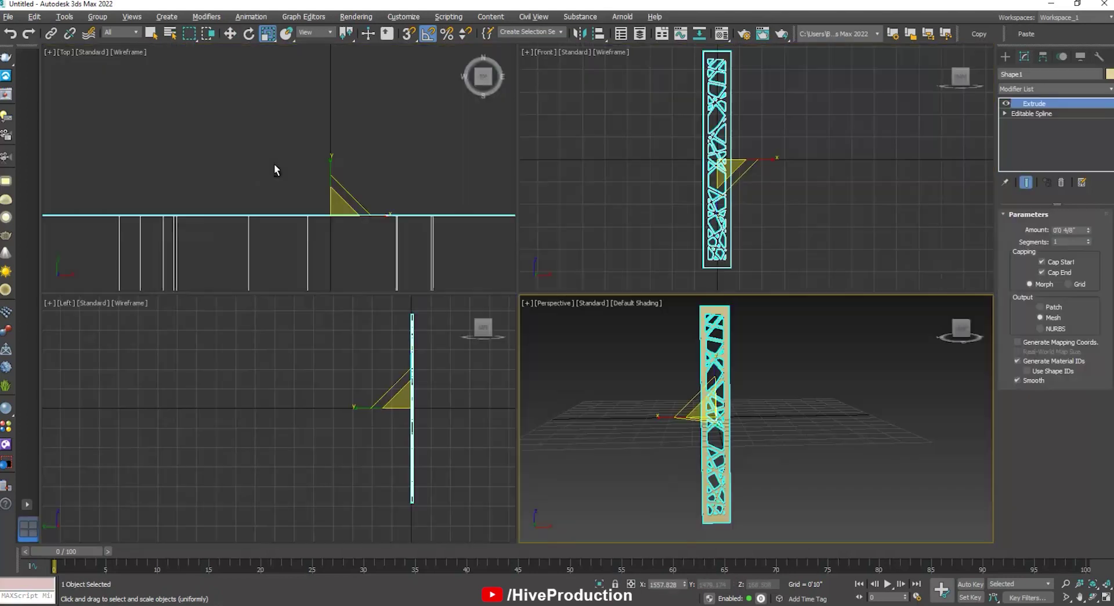
pyautogui.middleClick(274, 163)
pyautogui.hotkey('alt', 'w')
pyautogui.scroll(-7, 404, 206)
pyautogui.scroll(-10, 461, 257)
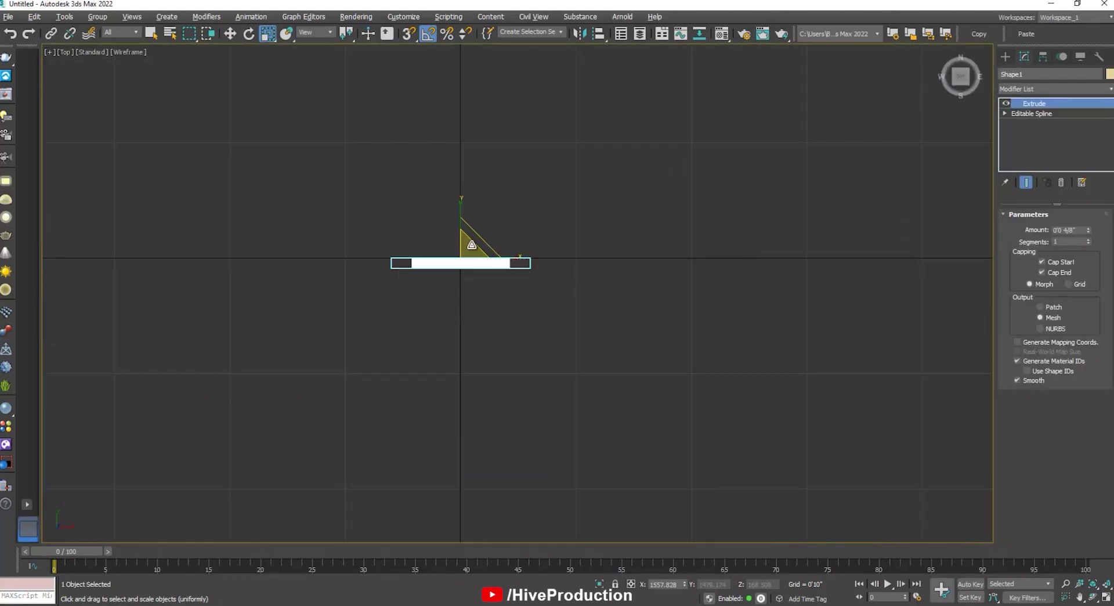
pyautogui.click(533, 232)
pyautogui.moveTo(537, 240); pyautogui.dragTo(496, 288, button='middle')
pyautogui.click(1006, 57)
pyautogui.click(1006, 75)
pyautogui.click(1026, 134)
pyautogui.moveTo(364, 182); pyautogui.dragTo(474, 270)
pyautogui.click(474, 270)
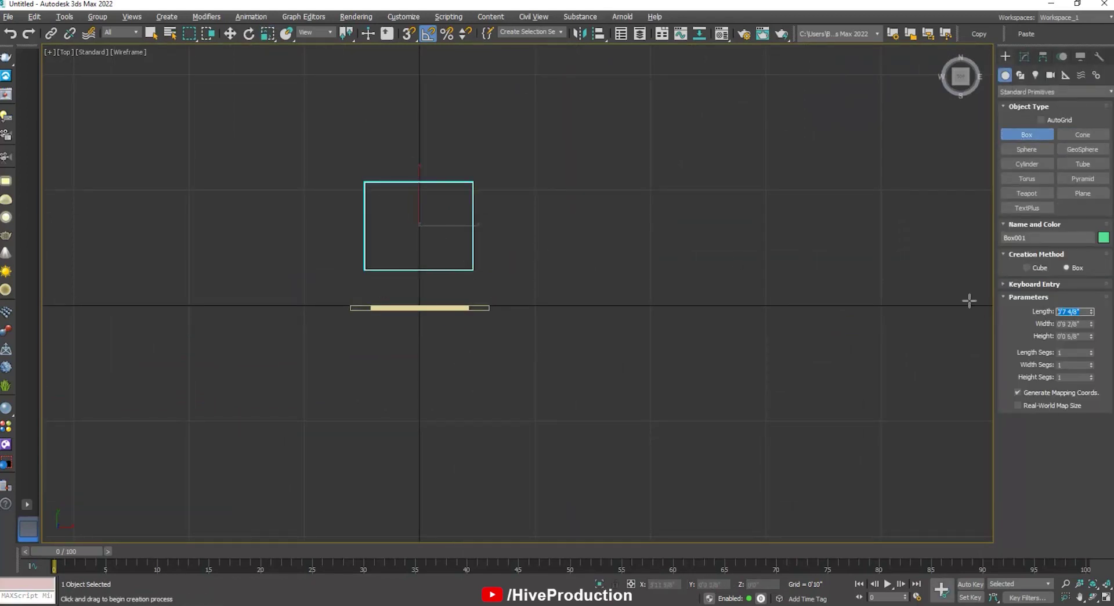
# - Set the box's length and width to 1' each and finish creating it
pyautogui.write('1')
pyautogui.press('Tab')
pyautogui.write('1')
pyautogui.press('Tab')
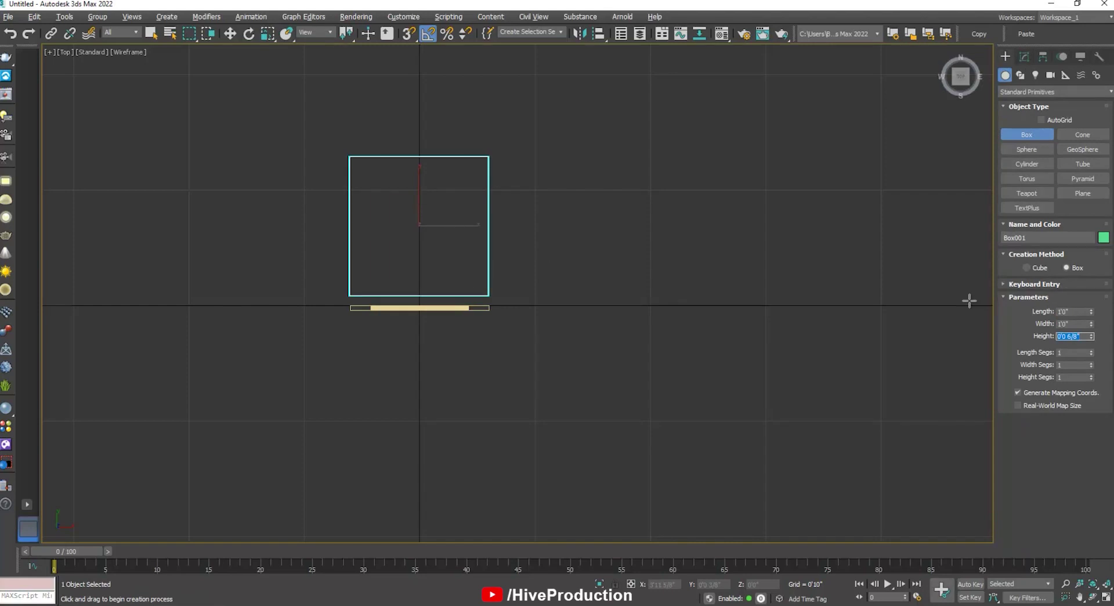
pyautogui.rightClick(405, 365)
# - Move the panel along Y in the Top view to align it with the box's front edge
pyautogui.moveTo(428, 325); pyautogui.dragTo(486, 361, button='middle')
pyautogui.scroll(2, 485, 361)
pyautogui.click(431, 346)
pyautogui.click(472, 326)
pyautogui.scroll(1, 475, 324)
pyautogui.press('w')
pyautogui.moveTo(465, 290); pyautogui.dragTo(461, 249)
pyautogui.scroll(3, 462, 255)
pyautogui.moveTo(476, 281); pyautogui.dragTo(503, 287, button='middle')
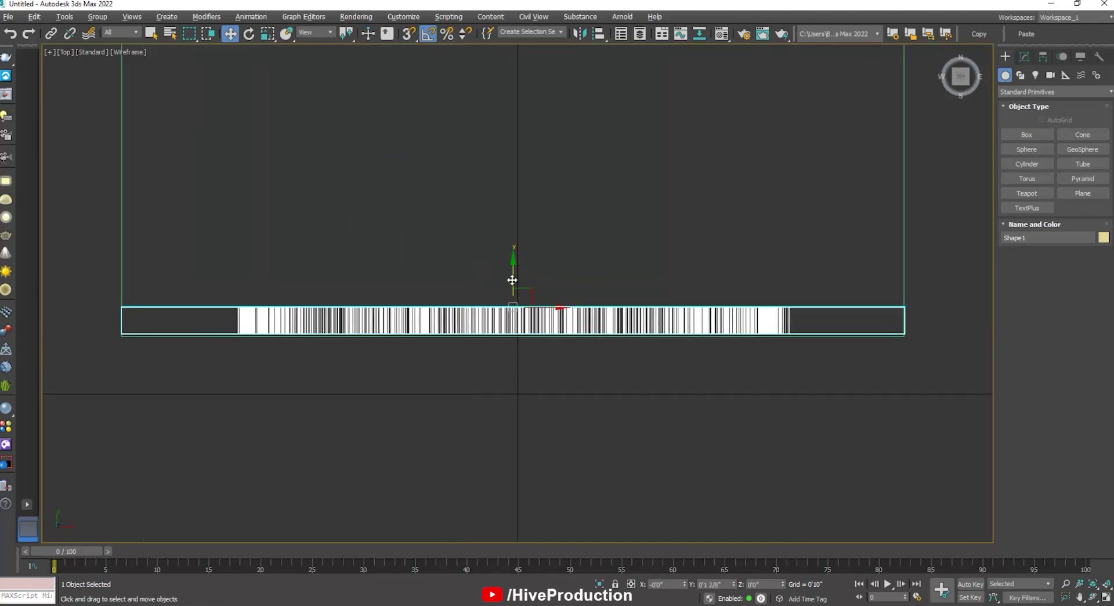
# - Make a copy of the front panel rotated 90 degrees and place it along the box's left edge
pyautogui.scroll(-3, 452, 365)
pyautogui.moveTo(452, 365); pyautogui.dragTo(467, 493, button='middle')
pyautogui.press('e')
pyautogui.moveTo(513, 387)
pyautogui.keyDown('shift'); pyautogui.mouseDown()
pyautogui.moveTo(560, 416)
pyautogui.moveTo(337, 235)
pyautogui.moveTo(614, 254)
pyautogui.mouseUp(); pyautogui.keyUp('shift')
pyautogui.click(562, 357)
pyautogui.press('w')
pyautogui.click(322, 254)
# - Copy the left side panel, turn the copy to face the opposite way, and align it with the box's right edge
pyautogui.click(314, 253)
pyautogui.click(561, 355)
pyautogui.press('e')
pyautogui.moveTo(621, 210); pyautogui.dragTo(582, 140)
pyautogui.press('w')
pyautogui.moveTo(603, 243); pyautogui.dragTo(706, 260)
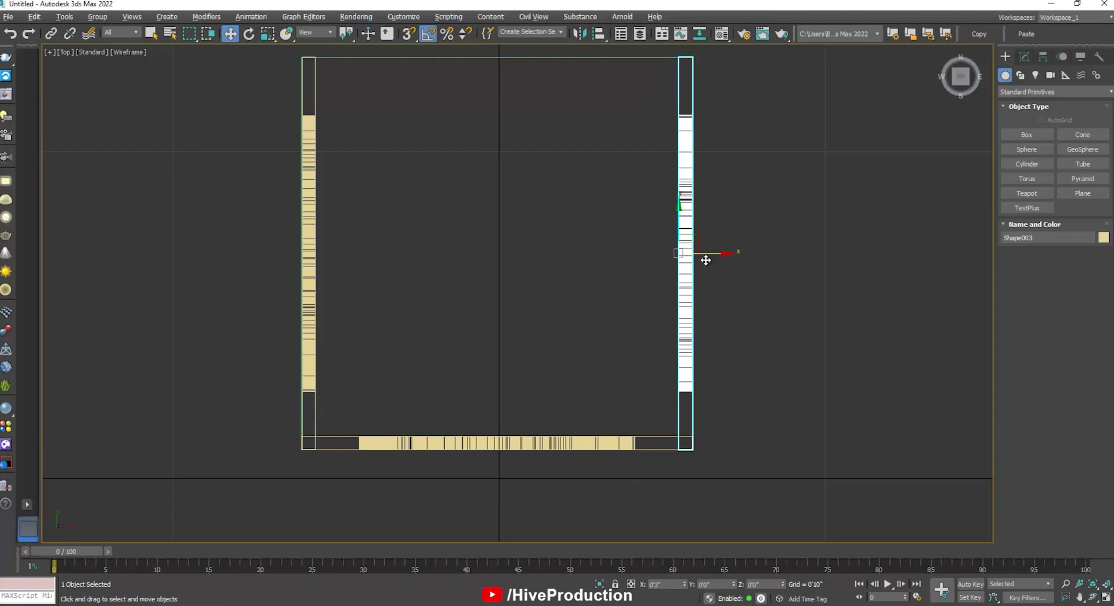
pyautogui.hotkey('alt', 'w')
pyautogui.click(821, 435)
pyautogui.moveTo(819, 434)
pyautogui.keyDown('alt'); pyautogui.mouseDown(button='middle')
pyautogui.moveTo(741, 402)
pyautogui.moveTo(785, 408)
pyautogui.mouseUp(button='middle'); pyautogui.keyUp('alt')
# - Copy the front panel toward the back of the pillar and rotate the copy 180 degrees about Z
pyautogui.click(287, 240)
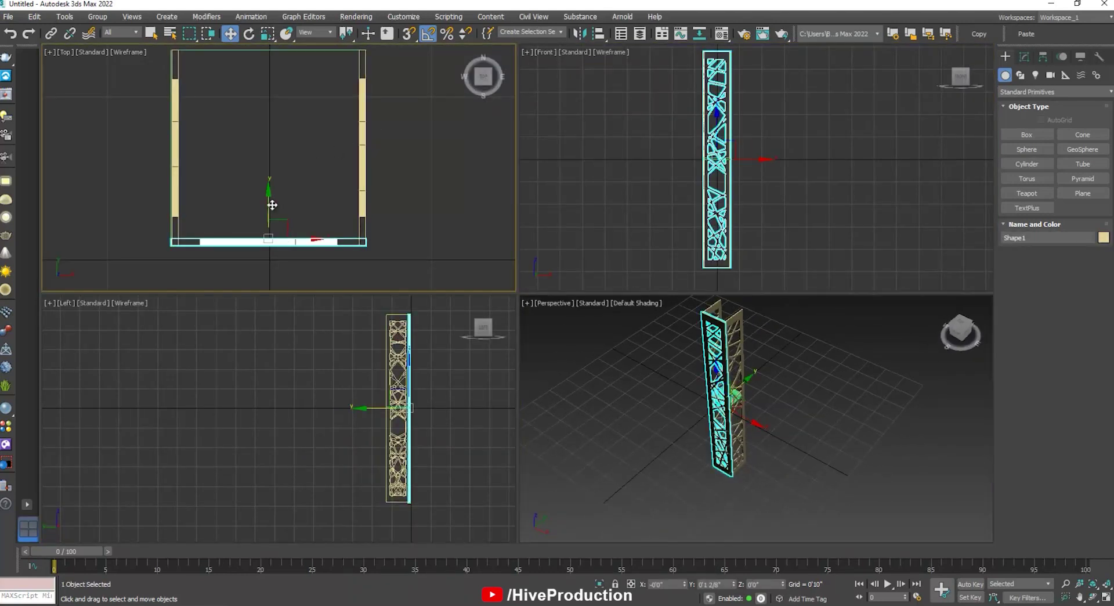
pyautogui.keyDown('shift'); pyautogui.moveTo(268, 206); pyautogui.dragTo(269, 110); pyautogui.keyUp('shift')
pyautogui.click(560, 362)
pyautogui.press('e')
pyautogui.moveTo(286, 174); pyautogui.dragTo(264, 8)
# - Move the rotated panel copy along Y until it is flush with the box's back edge, closing the pillar's fourth side
pyautogui.hotkey('alt', 'w')
pyautogui.scroll(5, 598, 378)
pyautogui.press('w')
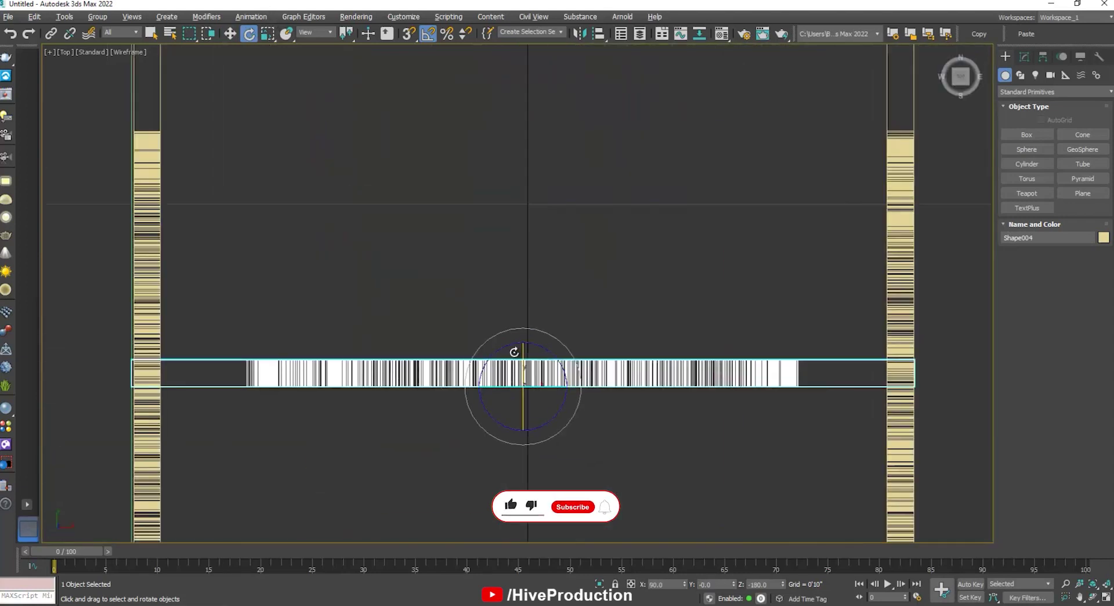
pyautogui.moveTo(529, 360); pyautogui.dragTo(529, 74)
pyautogui.moveTo(530, 73); pyautogui.dragTo(528, 347, button='middle')
pyautogui.scroll(2, 528, 348)
pyautogui.moveTo(525, 341); pyautogui.dragTo(524, 251)
pyautogui.scroll(10, 517, 269)
pyautogui.moveTo(540, 425); pyautogui.dragTo(578, 487)
pyautogui.scroll(-8, 586, 383)
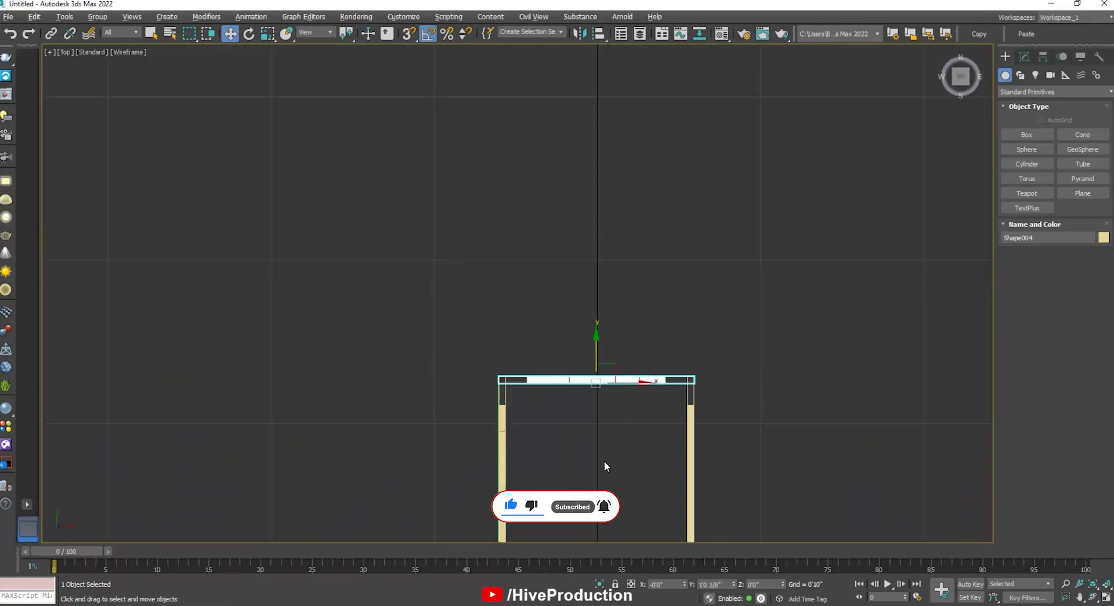
pyautogui.click(604, 462)
pyautogui.moveTo(605, 463); pyautogui.dragTo(500, 300, button='middle')
# - Select the green box and move it down to just below the pillar's lower end in the Front view
pyautogui.hotkey('alt', 'w')
pyautogui.scroll(4, 740, 424)
pyautogui.scroll(5, 720, 151)
pyautogui.moveTo(719, 163); pyautogui.dragTo(745, 80, button='middle')
pyautogui.scroll(5, 716, 152)
pyautogui.click(712, 135)
pyautogui.scroll(-8, 641, 212)
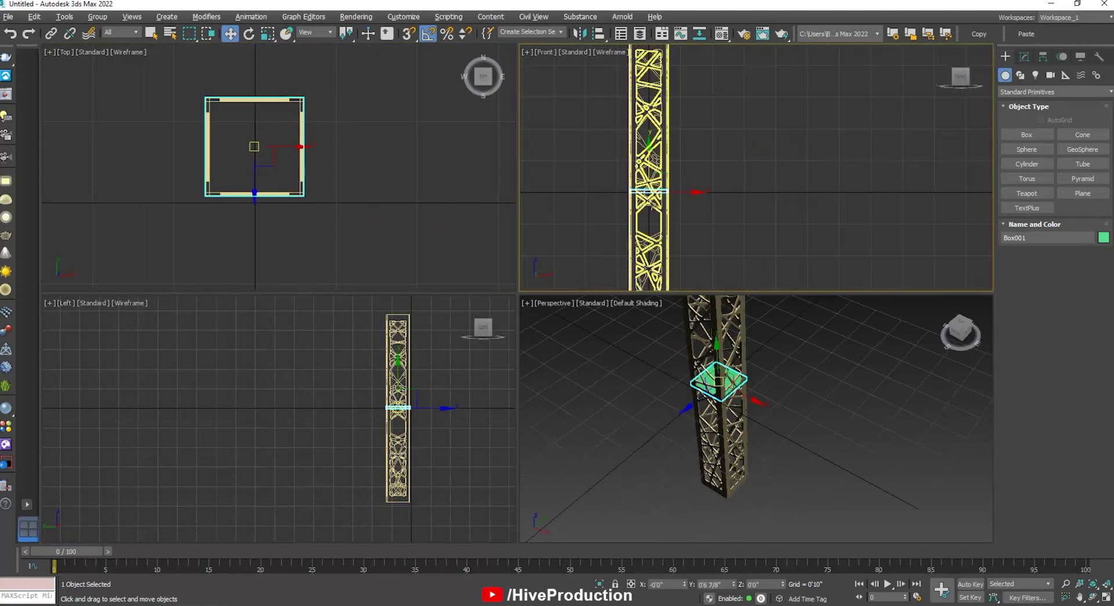
pyautogui.hotkey('alt', 'w')
pyautogui.moveTo(621, 150); pyautogui.dragTo(676, 149, button='middle')
pyautogui.moveTo(503, 148); pyautogui.dragTo(502, 306)
# - Set the base box's length and width to 1'2" and its height to 0'1"
pyautogui.click(1024, 56)
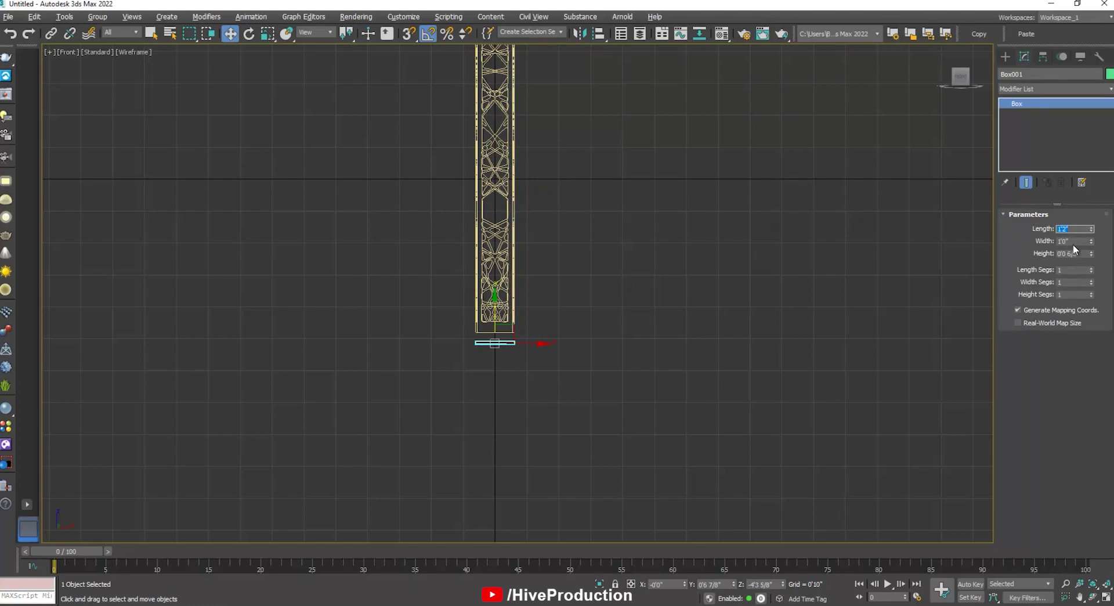
pyautogui.press('Tab')
pyautogui.write('1\'2"')
pyautogui.press('Tab')
pyautogui.write('1\'0"')
pyautogui.press('Return')
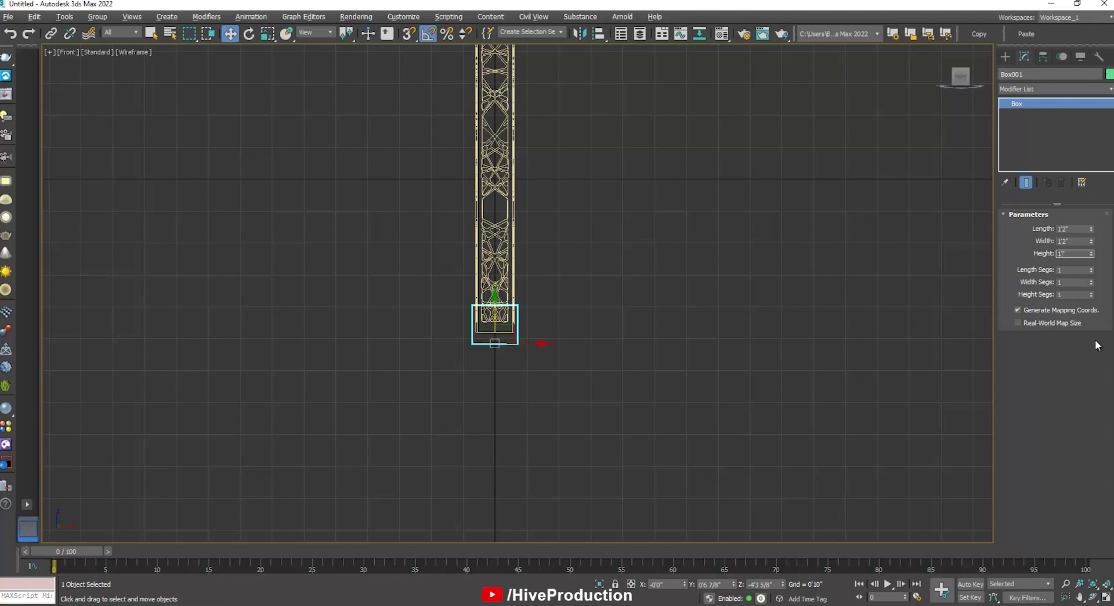
pyautogui.press('Return')
# - Move the base box up along the vertical axis until it meets the underside of the pillar's panels
pyautogui.click(652, 368)
pyautogui.scroll(3, 518, 348)
pyautogui.click(425, 334)
pyautogui.scroll(7, 421, 332)
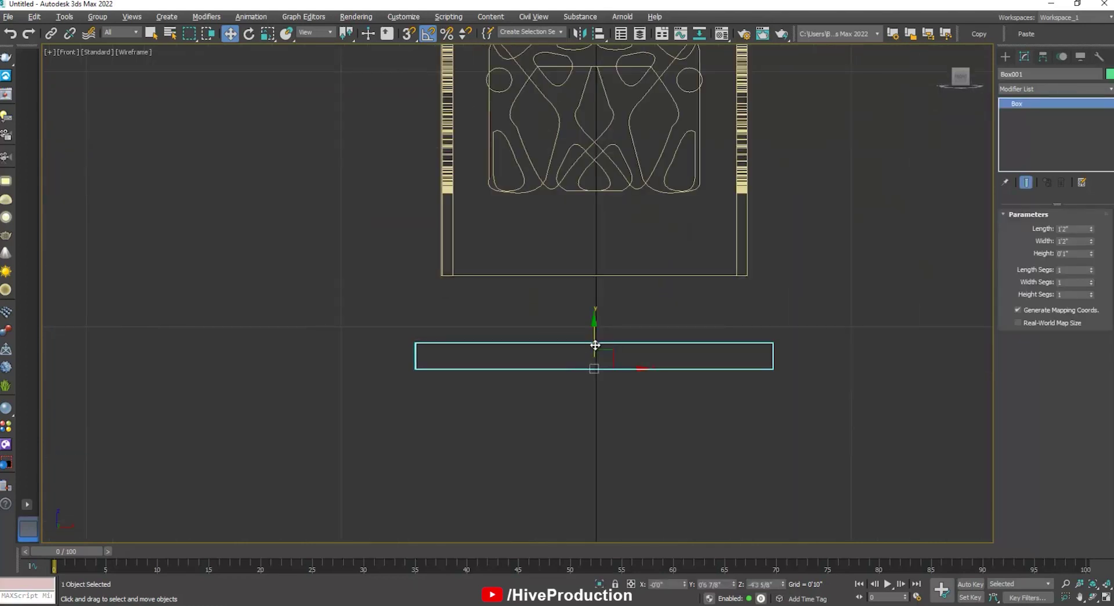
pyautogui.moveTo(596, 346); pyautogui.dragTo(596, 277)
pyautogui.scroll(-6, 537, 336)
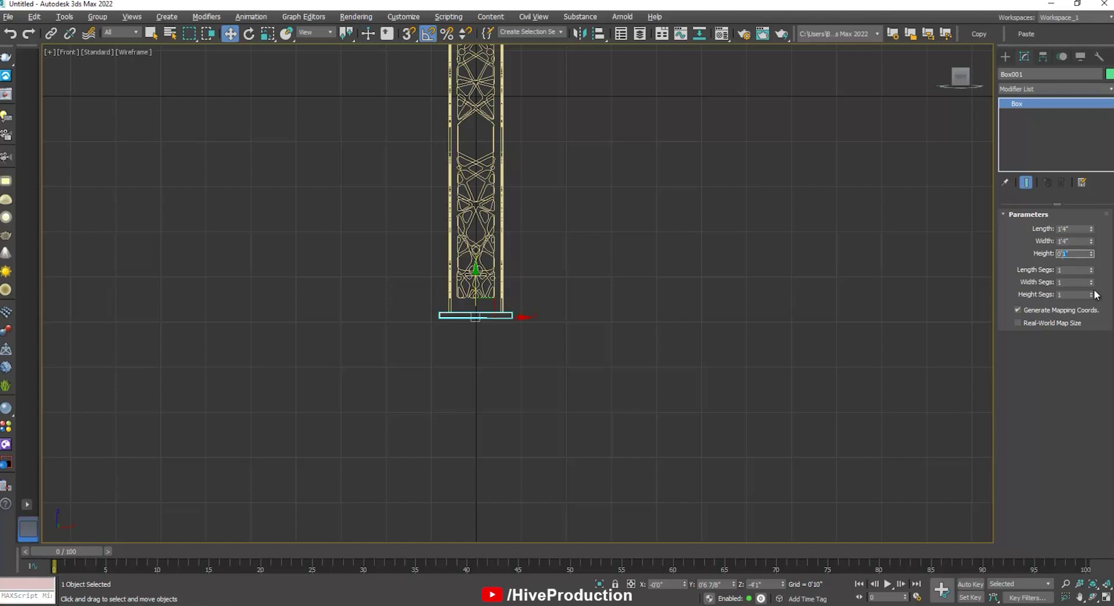
# - Set the base box's height to 0'2" and lower the box until its upper face meets the underside of the pillar's panels
pyautogui.click(511, 343)
pyautogui.click(508, 319)
pyautogui.scroll(3, 508, 320)
pyautogui.moveTo(441, 294); pyautogui.dragTo(442, 304)
pyautogui.scroll(-4, 491, 415)
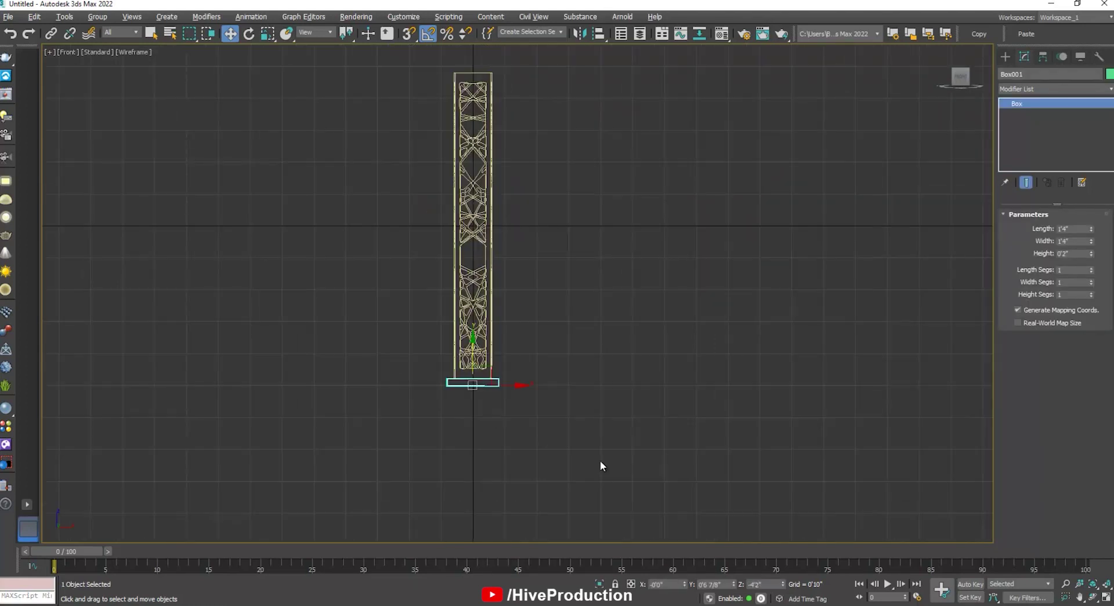
# - Copy the base box vertically to the pillar's upper end in the Front view
pyautogui.click(600, 462)
pyautogui.hotkey('alt', 'w')
pyautogui.keyDown('alt'); pyautogui.moveTo(791, 469); pyautogui.dragTo(726, 456, button='middle'); pyautogui.keyUp('alt')
pyautogui.scroll(-4, 727, 456)
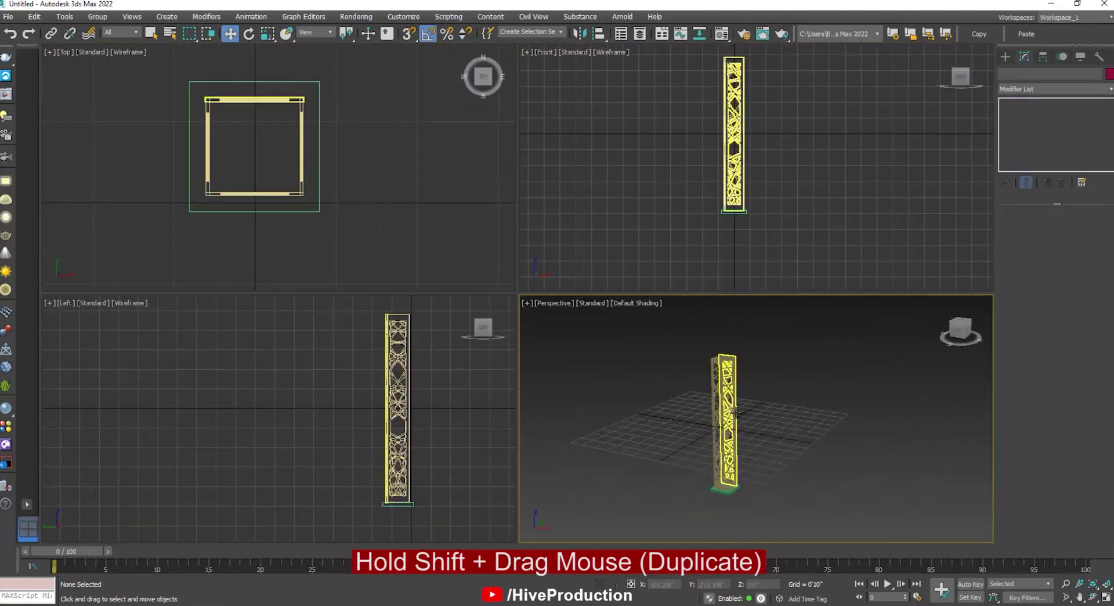
pyautogui.click(721, 504)
pyautogui.moveTo(772, 193); pyautogui.dragTo(746, 262, button='middle')
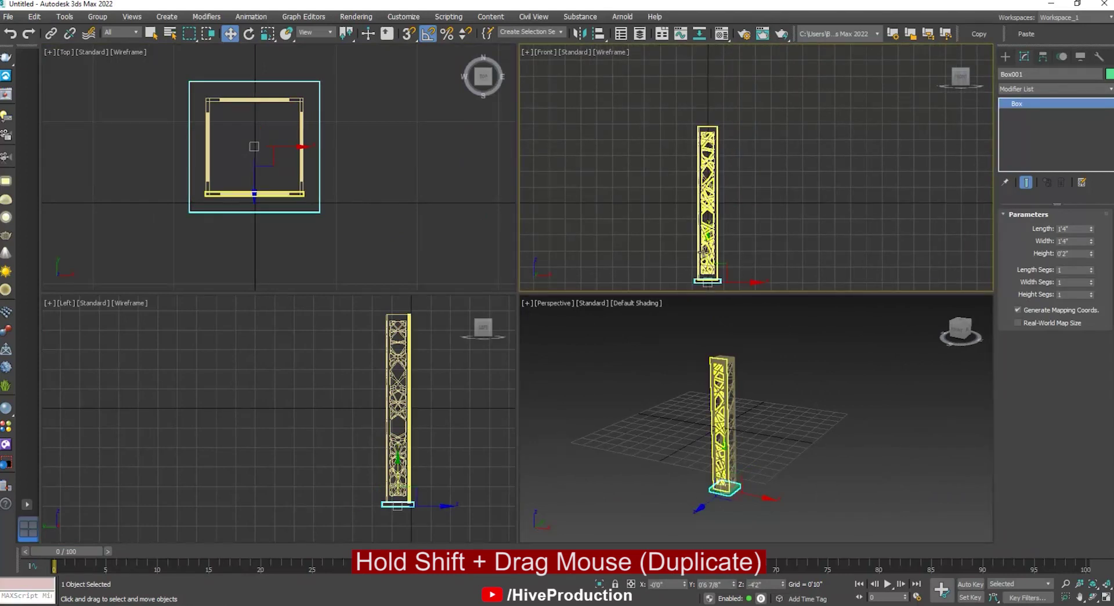
pyautogui.keyDown('shift'); pyautogui.moveTo(708, 233); pyautogui.dragTo(728, 71); pyautogui.keyUp('shift')
pyautogui.click(559, 357)
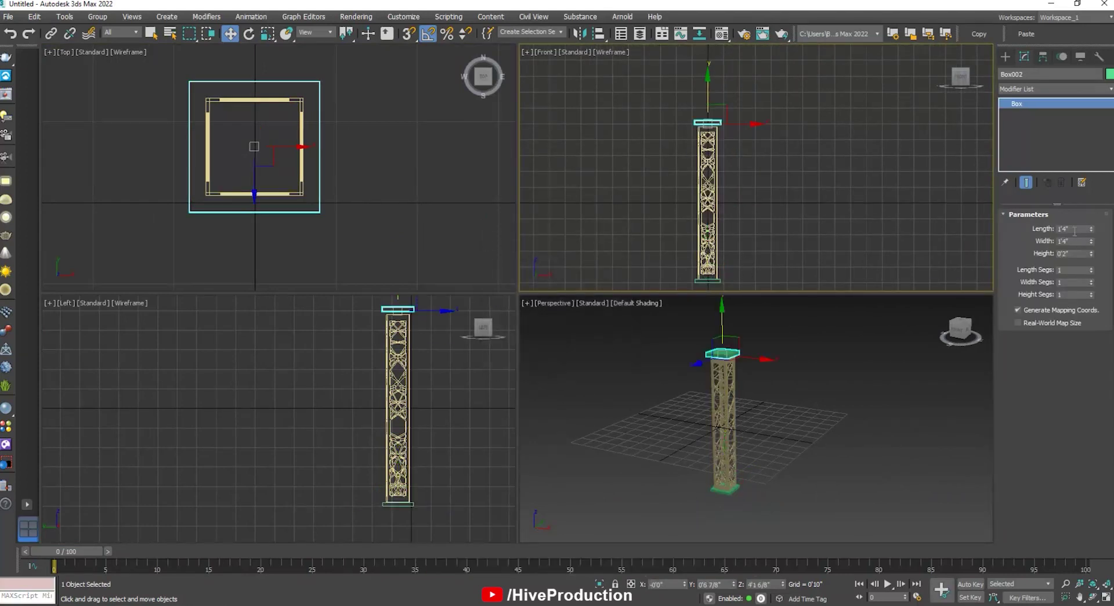
# - Set the upper box copy's length and width to 1'0" to match the pillar's outline
pyautogui.write('1')
pyautogui.press('Tab')
pyautogui.write('1')
pyautogui.press('Tab')
# - Move the cap box down inside the pillar's upper end and scale it vertically to 31%
pyautogui.scroll(5, 695, 117)
pyautogui.scroll(4, 716, 226)
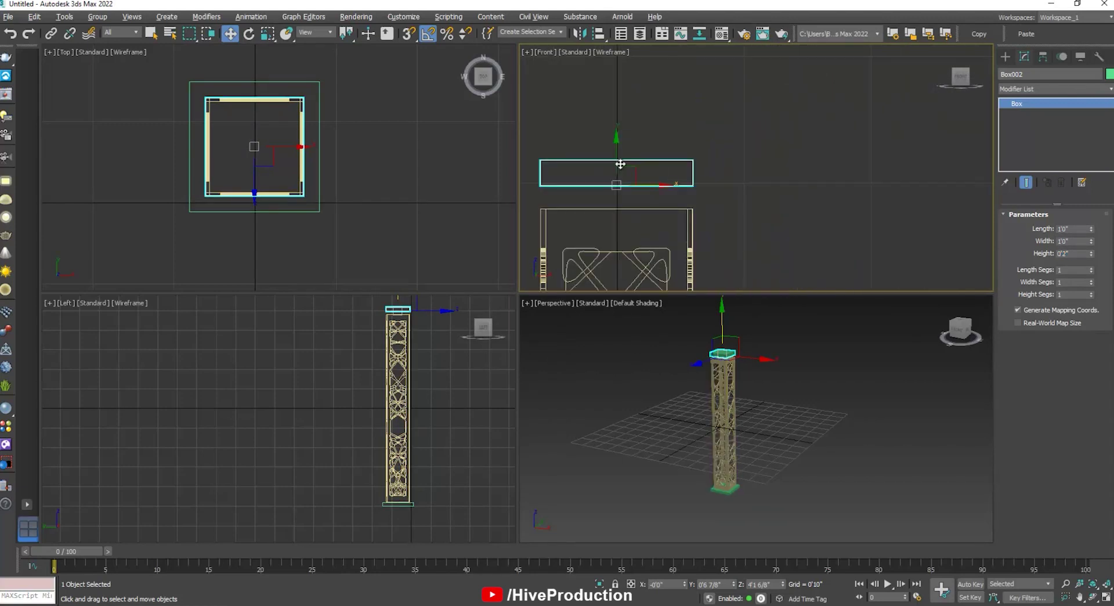
pyautogui.moveTo(628, 155); pyautogui.dragTo(619, 218)
pyautogui.press('r')
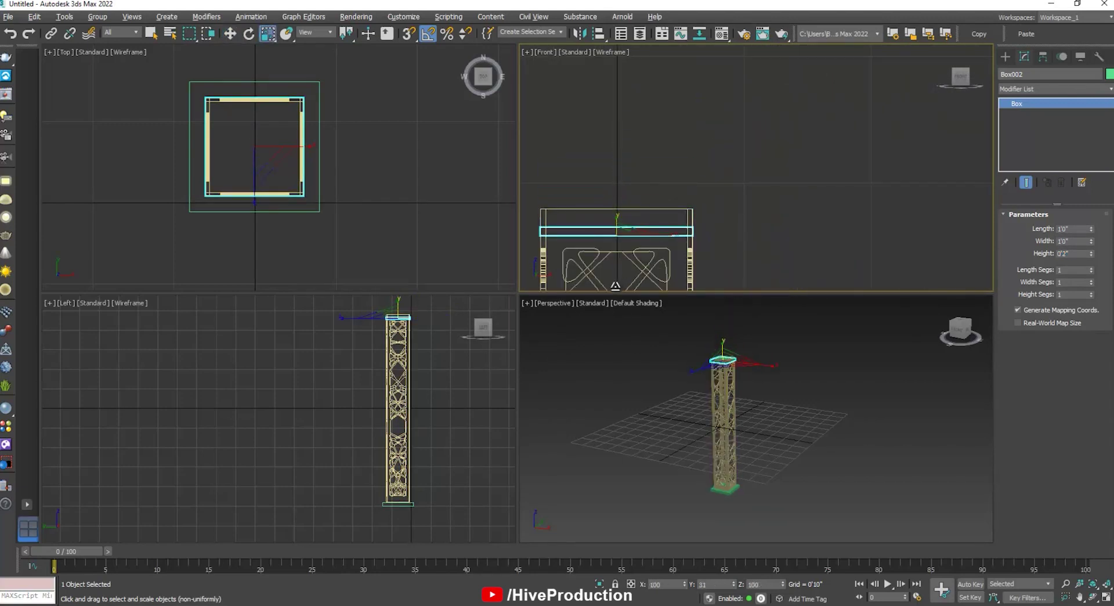
# - Move the flattened cap box up until it is flush with the upper edge of the pillar's panels
pyautogui.hotkey('alt', 'w')
pyautogui.scroll(3, 455, 406)
pyautogui.press('w')
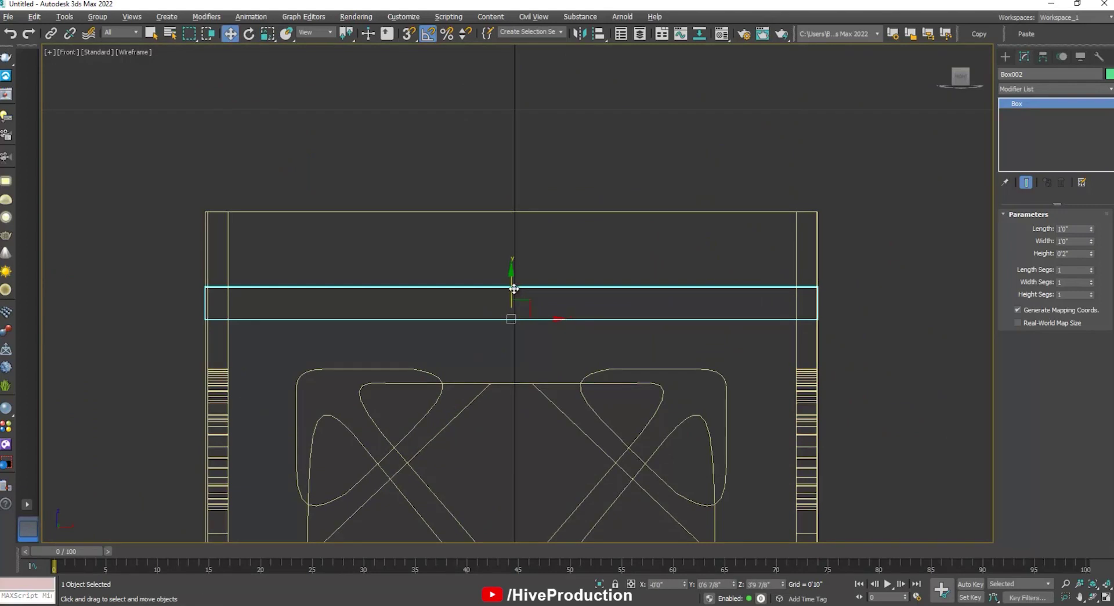
pyautogui.moveTo(511, 290); pyautogui.dragTo(520, 215)
pyautogui.click(838, 375)
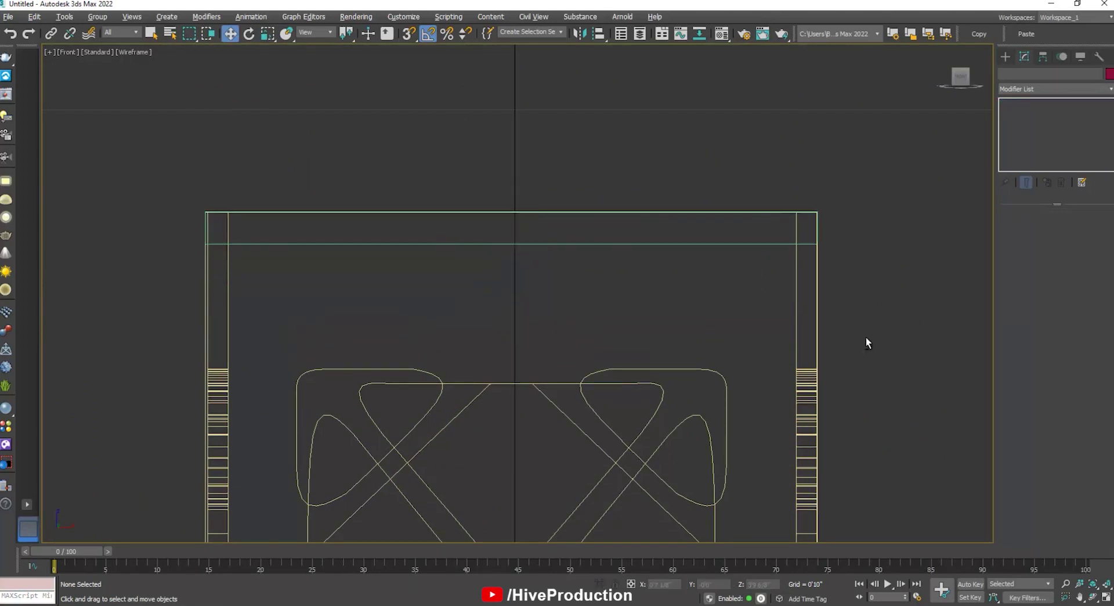
# - Copy the base box downward in the Front view, leaving a small gap beneath the original
pyautogui.hotkey('alt', 'w')
pyautogui.click(771, 436)
pyautogui.scroll(-8, 727, 174)
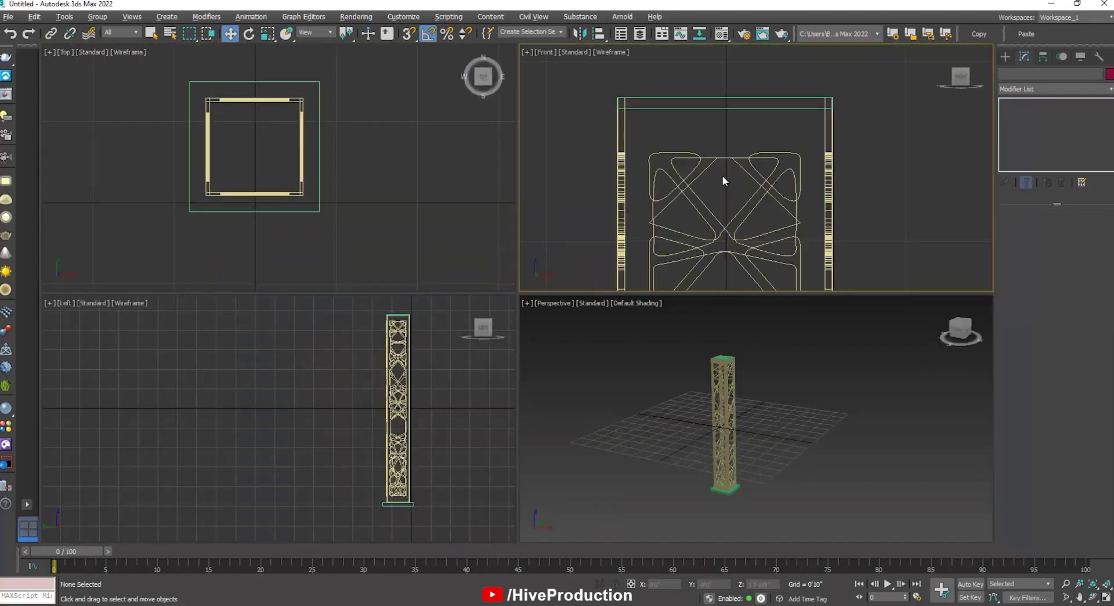
pyautogui.moveTo(724, 185); pyautogui.dragTo(728, 79, button='middle')
pyautogui.moveTo(752, 201); pyautogui.dragTo(746, 46, button='middle')
pyautogui.click(727, 212)
pyautogui.moveTo(727, 212)
pyautogui.keyDown('shift'); pyautogui.mouseDown()
pyautogui.moveTo(728, 229)
pyautogui.moveTo(727, 204)
pyautogui.mouseUp(); pyautogui.keyUp('shift')
pyautogui.click(563, 358)
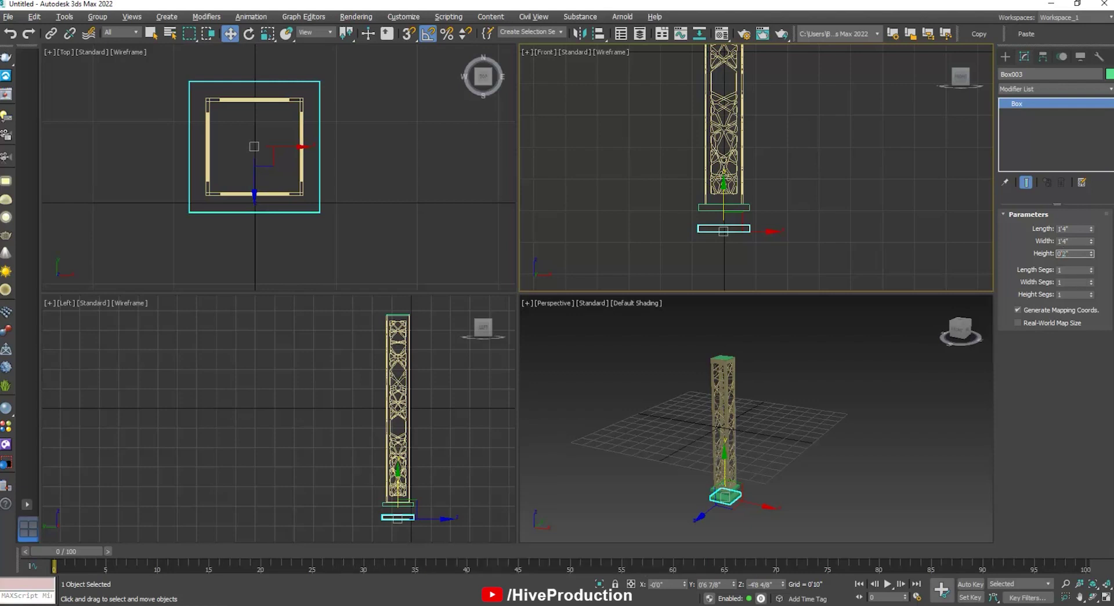
# - Set the lowest box's height to 0'4" and move it slightly farther down to widen the gap beneath the base
pyautogui.write('4')
pyautogui.press('Return')
pyautogui.click(832, 228)
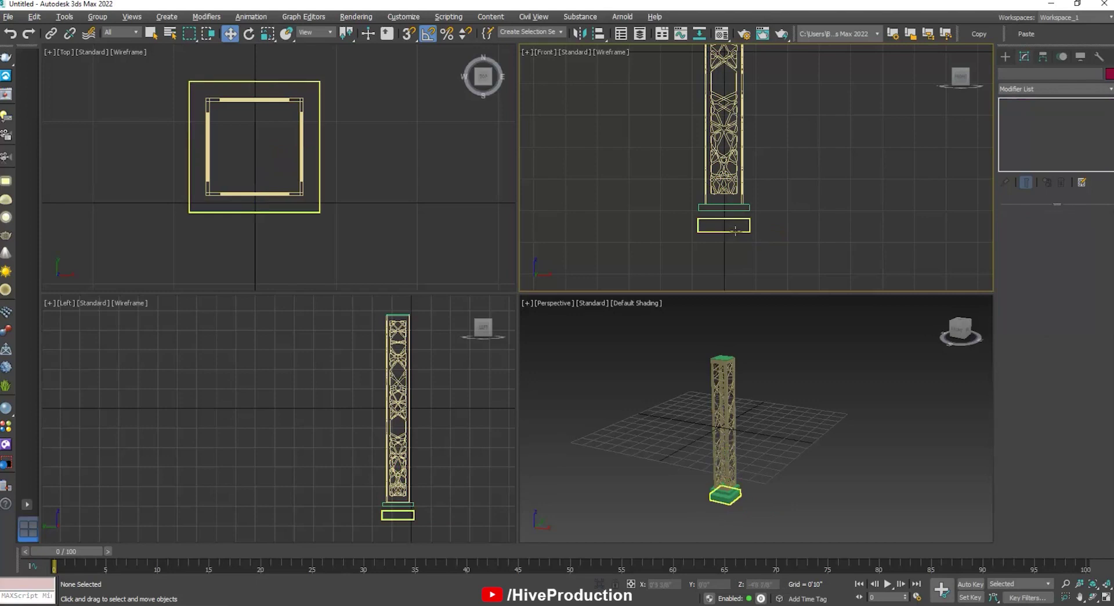
pyautogui.click(736, 231)
pyautogui.moveTo(727, 195); pyautogui.dragTo(728, 207)
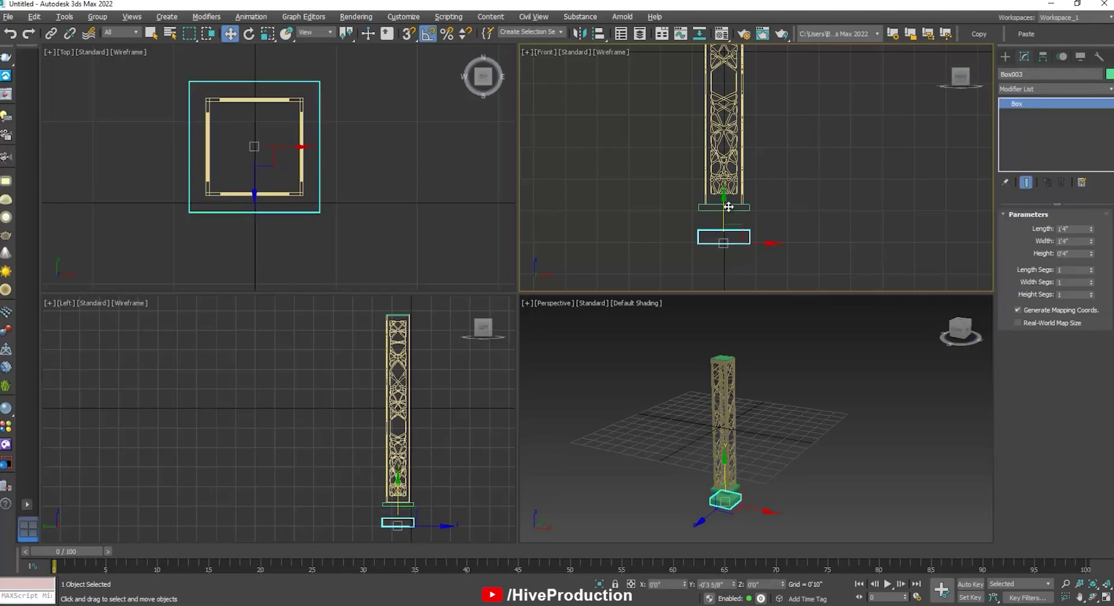
# - Copy the 0'4" high bottom box upward into the gap below the base box
pyautogui.click(760, 213)
pyautogui.click(726, 233)
pyautogui.keyDown('shift'); pyautogui.moveTo(725, 218); pyautogui.dragTo(725, 203); pyautogui.keyUp('shift')
pyautogui.click(560, 358)
# - Set the middle box's length and width to 0'4"
pyautogui.click(1066, 230)
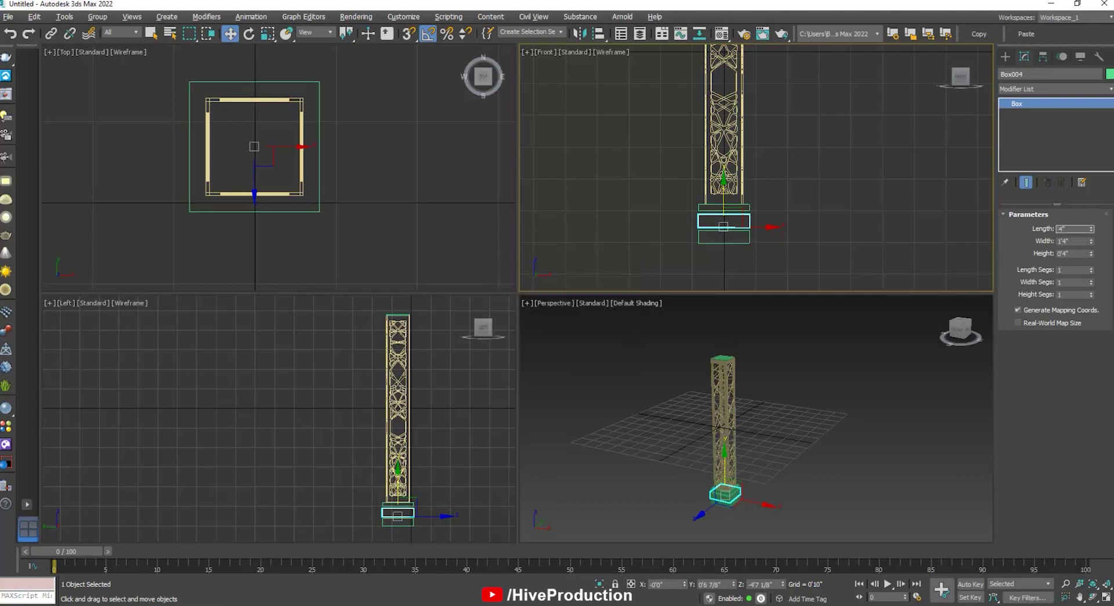
pyautogui.write('4"')
pyautogui.press('Return')
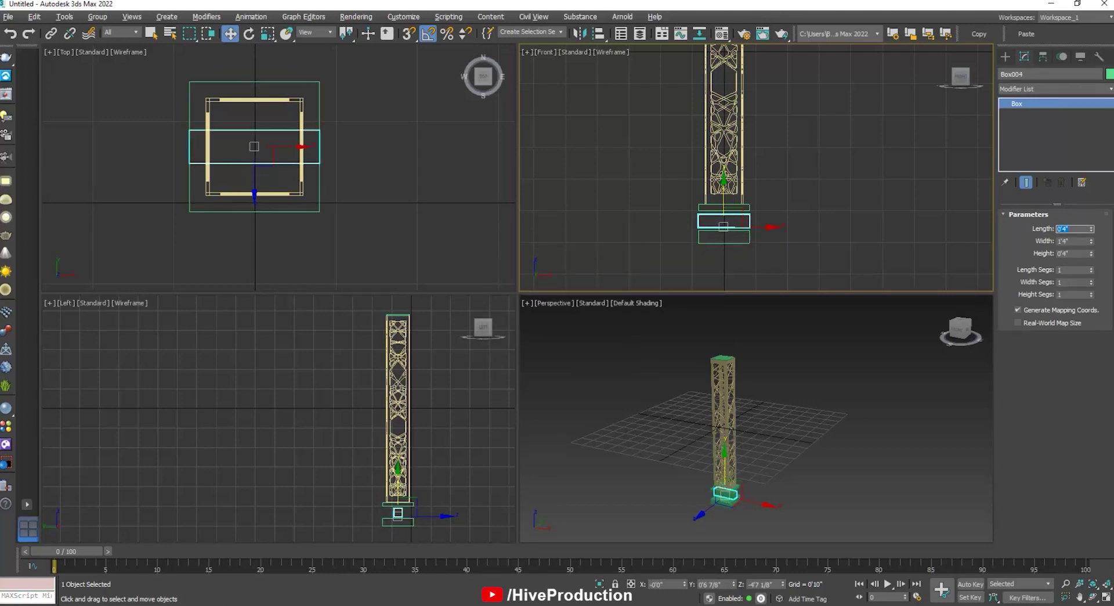
pyautogui.click(900, 241)
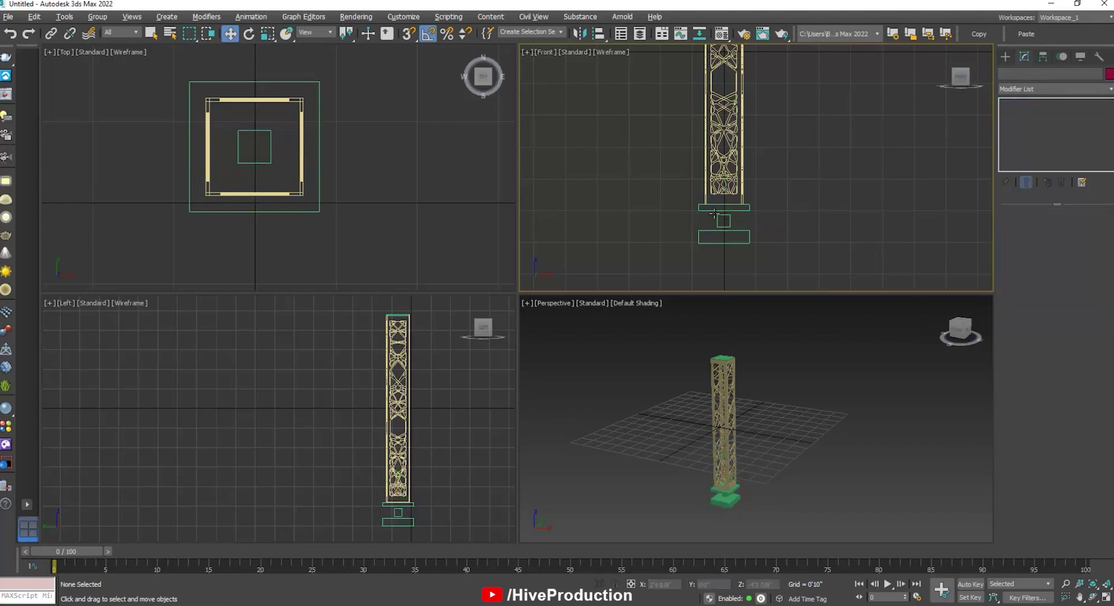
# - Move the small middle block down onto the bottom box and increase its height to 0'6 3/8" to bridge the gap
pyautogui.click(725, 224)
pyautogui.hotkey('alt', 'w')
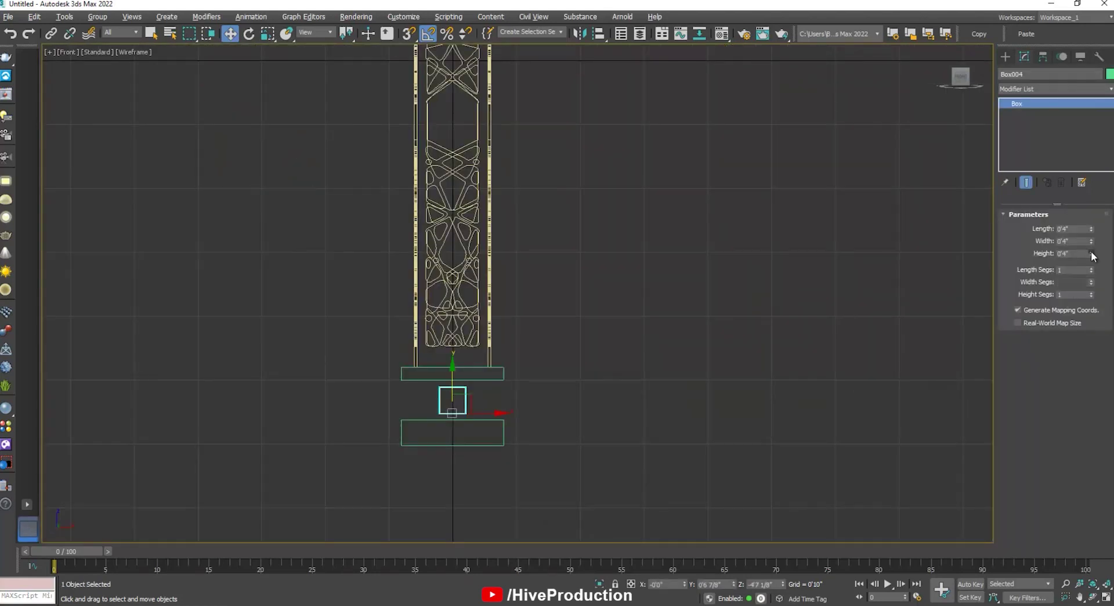
pyautogui.moveTo(1092, 248); pyautogui.dragTo(1089, 227)
pyautogui.moveTo(453, 389); pyautogui.dragTo(452, 398)
pyautogui.moveTo(1092, 253); pyautogui.dragTo(1092, 245)
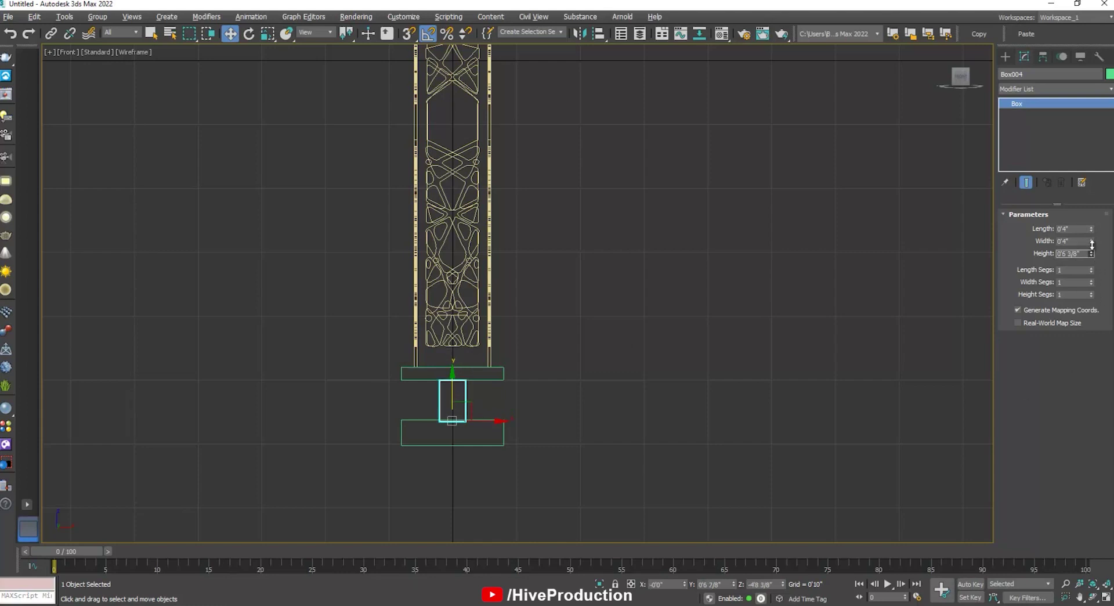
# - Set the middle block's height to 0'5" and move it up against the underside of the upper base box
pyautogui.click(612, 354)
pyautogui.click(440, 403)
pyautogui.doubleClick(1076, 256)
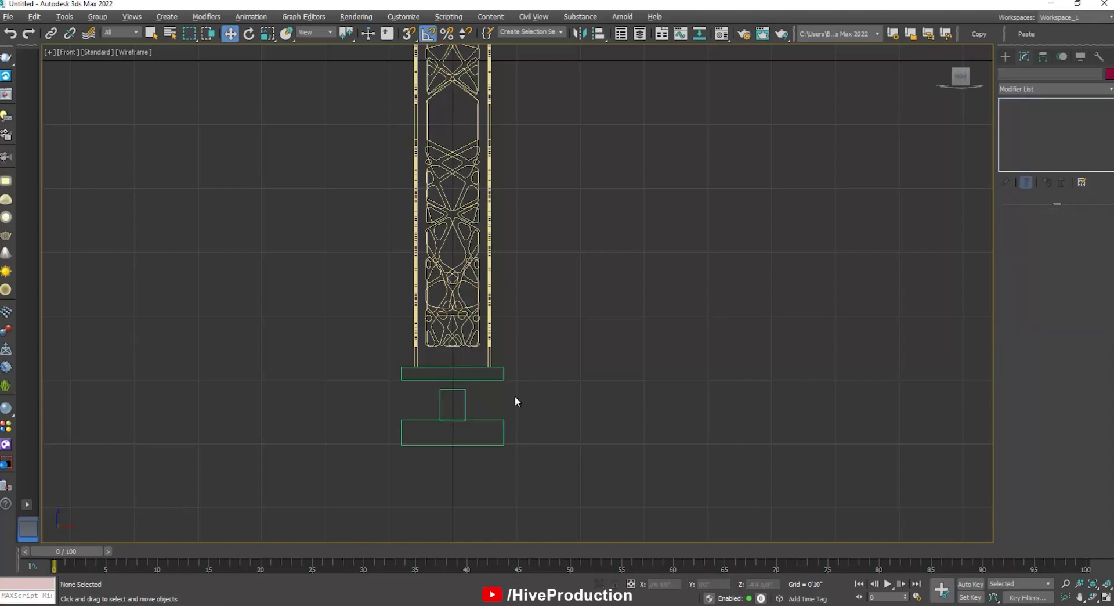
pyautogui.click(443, 401)
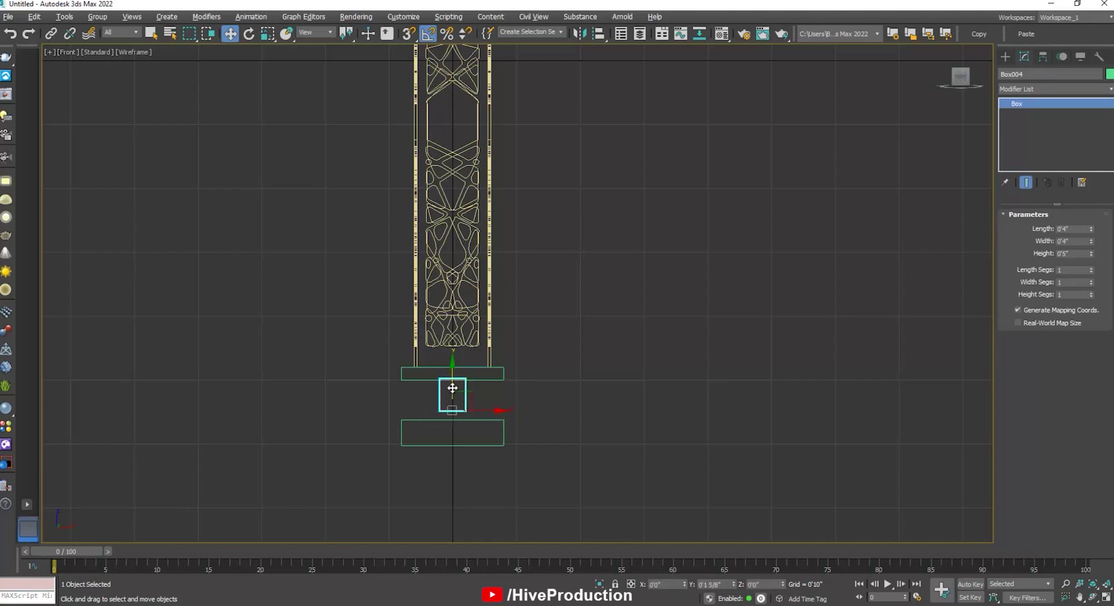
# - Move the bottom box up until it meets the middle block, and check the finished base in the Perspective view
pyautogui.click(493, 445)
pyautogui.moveTo(453, 418); pyautogui.dragTo(453, 407)
pyautogui.click(586, 422)
pyautogui.hotkey('alt', 'w')
pyautogui.click(821, 462)
pyautogui.hotkey('alt', 'w')
pyautogui.keyDown('alt'); pyautogui.moveTo(664, 436); pyautogui.dragTo(737, 413, button='middle'); pyautogui.keyUp('alt')
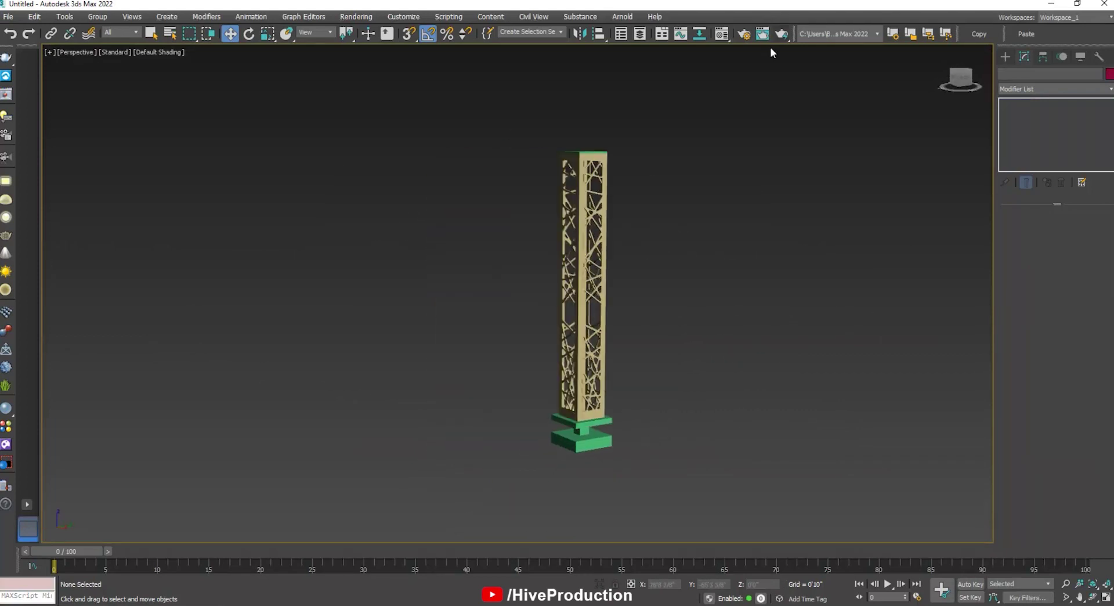
# - Convert the first material slot to a VRayMtl and assign it to all parts of the pillar
pyautogui.press('m')
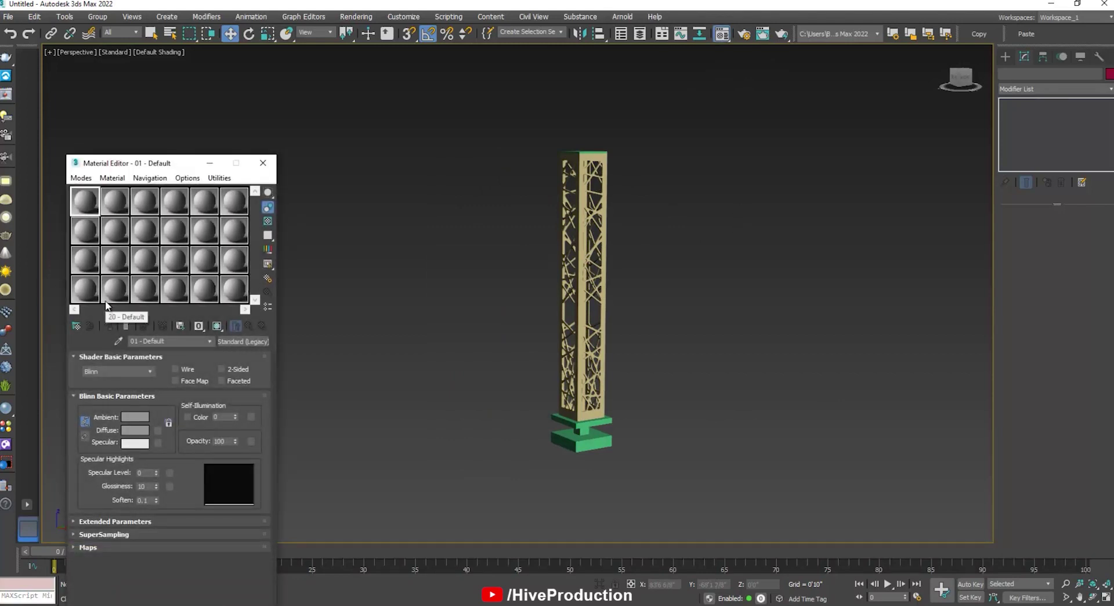
pyautogui.click(76, 326)
pyautogui.moveTo(286, 283); pyautogui.dragTo(388, 53)
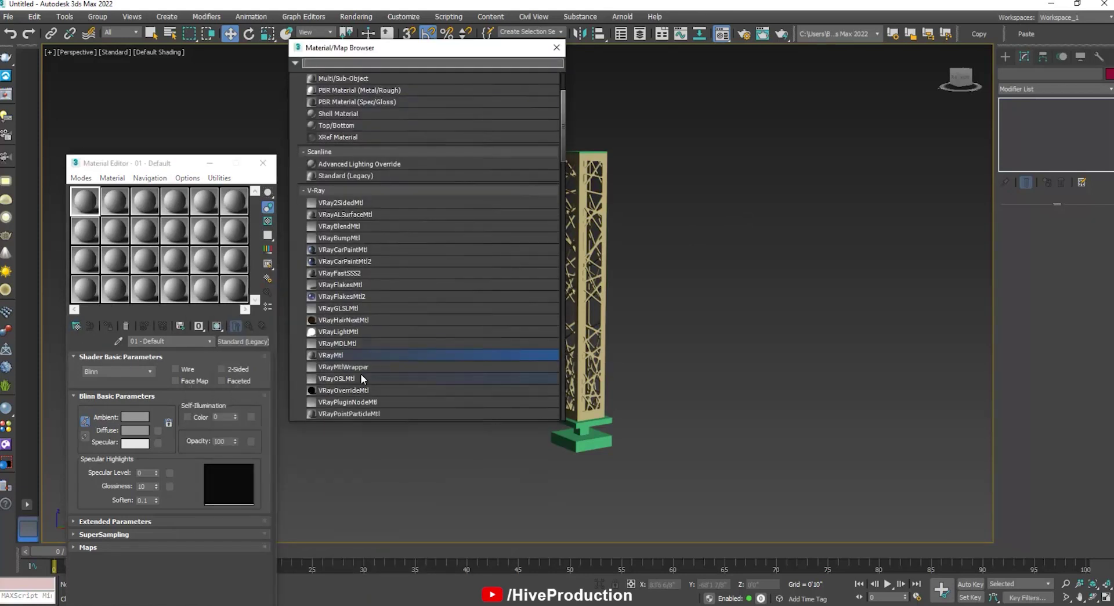
pyautogui.doubleClick(329, 353)
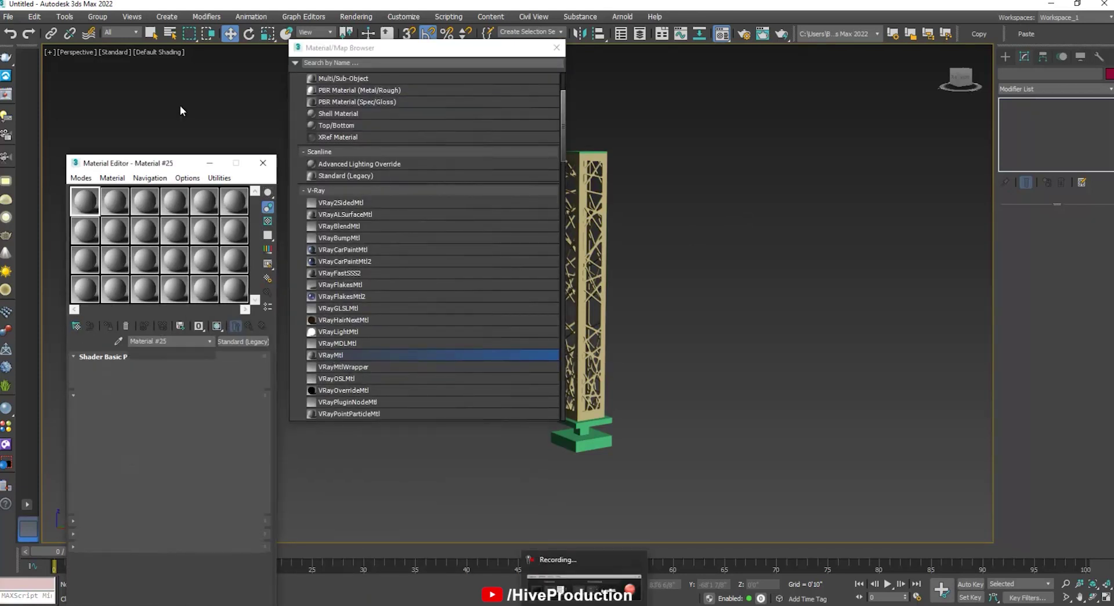
pyautogui.moveTo(208, 168); pyautogui.dragTo(233, 60)
pyautogui.moveTo(463, 53); pyautogui.dragTo(949, 74)
pyautogui.moveTo(463, 134); pyautogui.dragTo(714, 520)
# - Load the bg bitmap from the My_Library Textures folder as the material's diffuse map
pyautogui.click(184, 263)
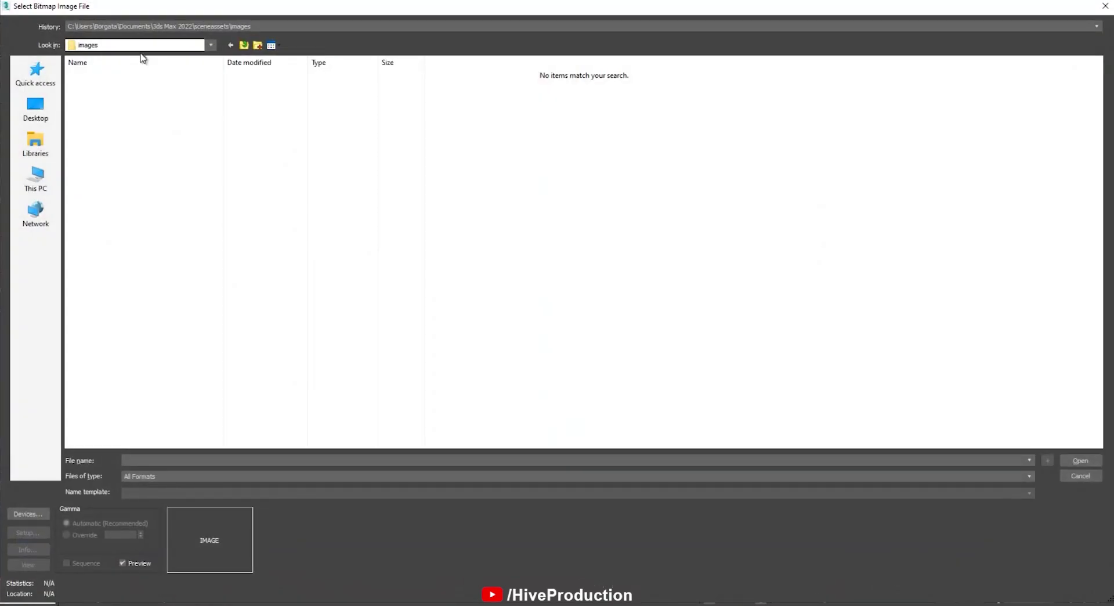
pyautogui.click(254, 26)
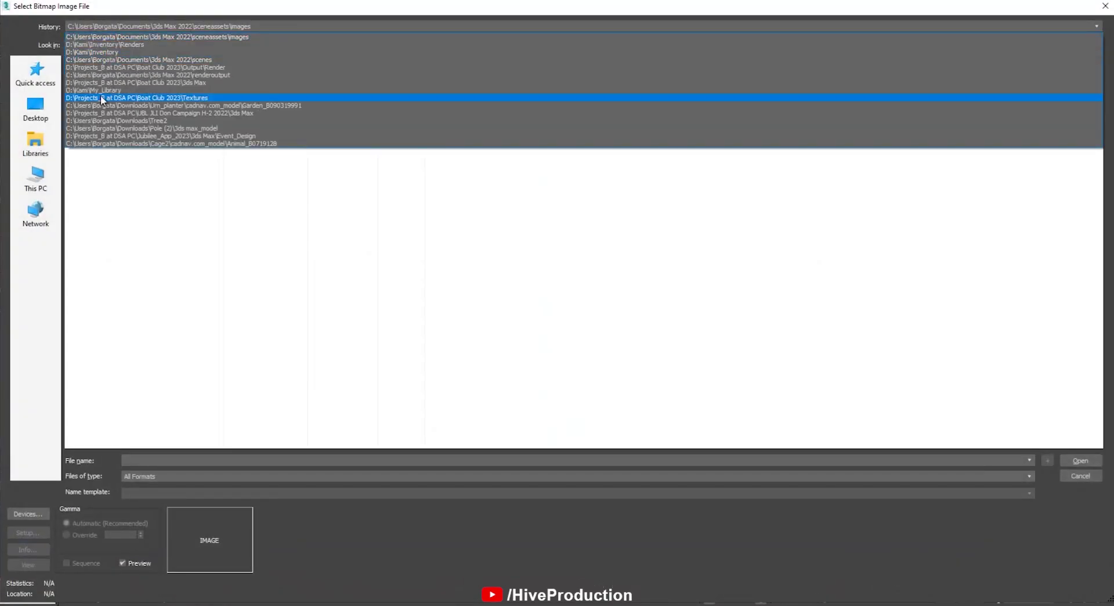
pyautogui.click(101, 91)
pyautogui.doubleClick(102, 91)
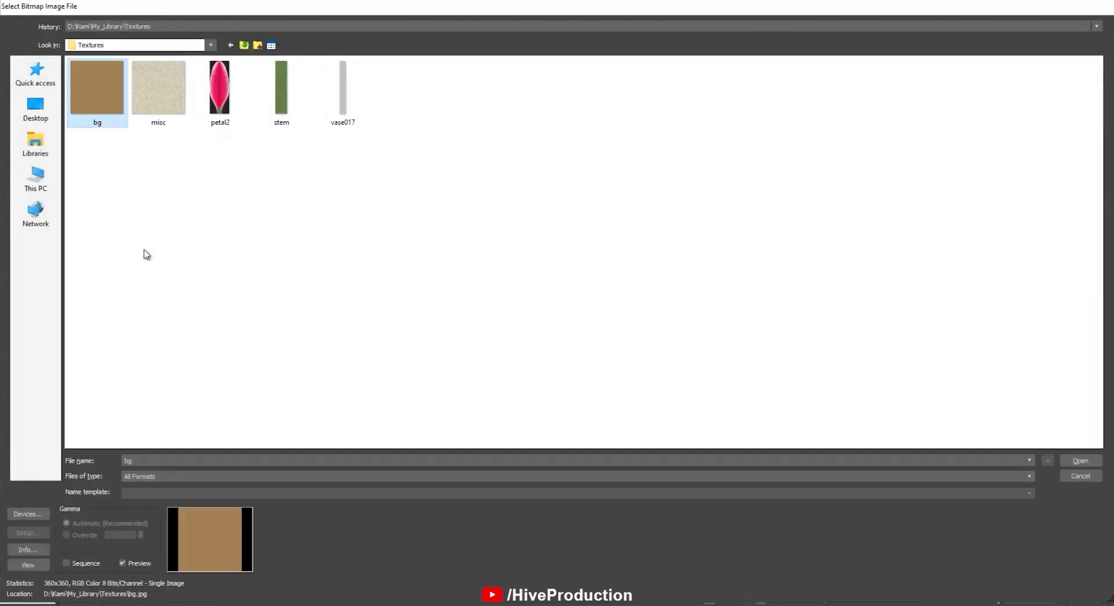
pyautogui.doubleClick(102, 96)
pyautogui.click(453, 366)
pyautogui.scroll(3, 567, 327)
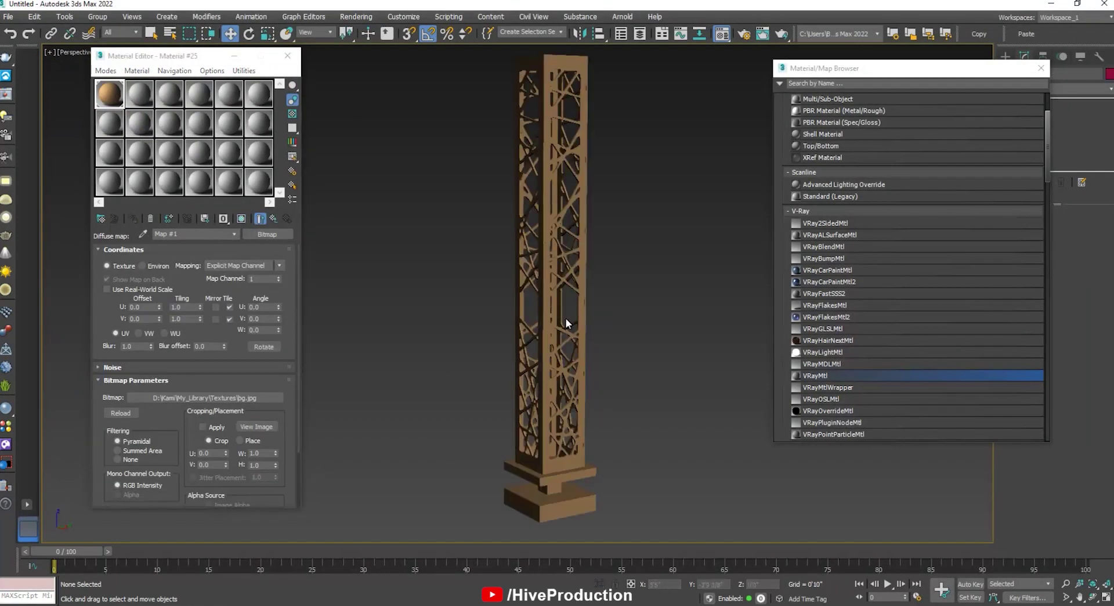
# - Set the material's reflection color to RGB 160, 160, 160, with glossiness 0.9 and Fresnel reflections off
pyautogui.press('Up')
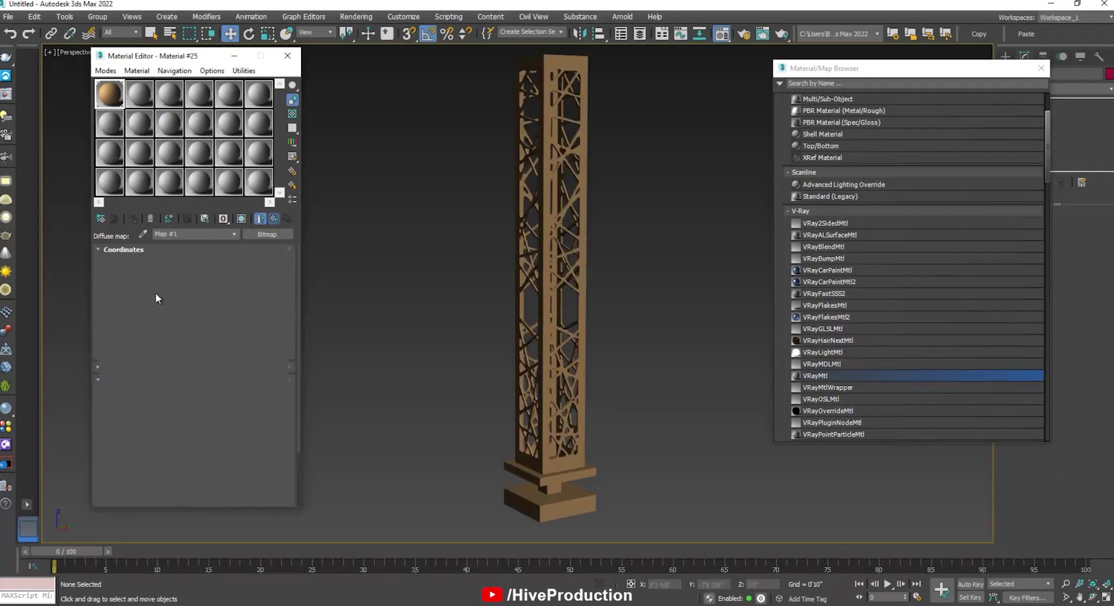
pyautogui.click(168, 296)
pyautogui.write('160')
pyautogui.press('Tab')
pyautogui.write('160')
pyautogui.press('Tab')
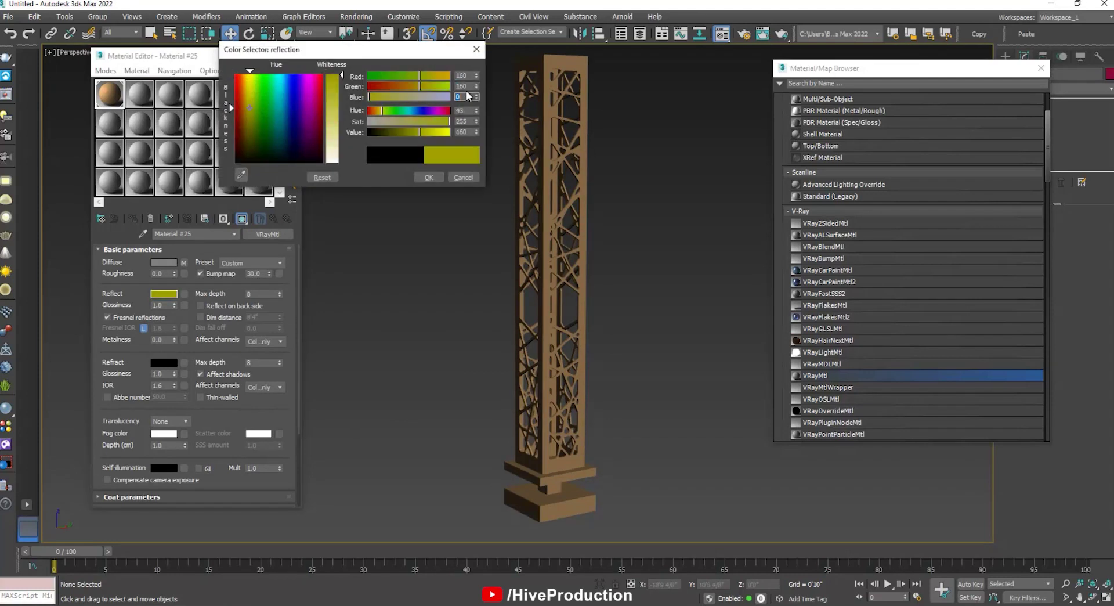
pyautogui.write('160')
pyautogui.press('Return')
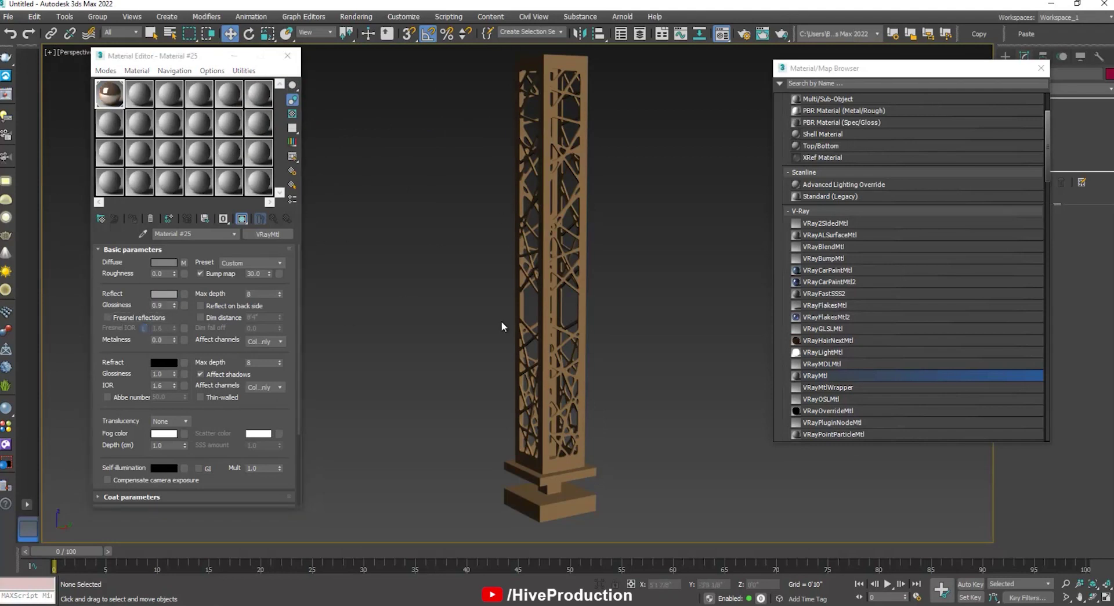
# - Create a plane VRayLight about 0'10 4/8" by 0'10 2/8" inside the pillar's outline in the Top view
pyautogui.keyDown('alt'); pyautogui.moveTo(502, 327); pyautogui.dragTo(725, 242, button='middle'); pyautogui.keyUp('alt')
pyautogui.click(1036, 69)
pyautogui.keyDown('alt'); pyautogui.moveTo(682, 291); pyautogui.dragTo(668, 290, button='middle'); pyautogui.keyUp('alt')
pyautogui.click(1006, 56)
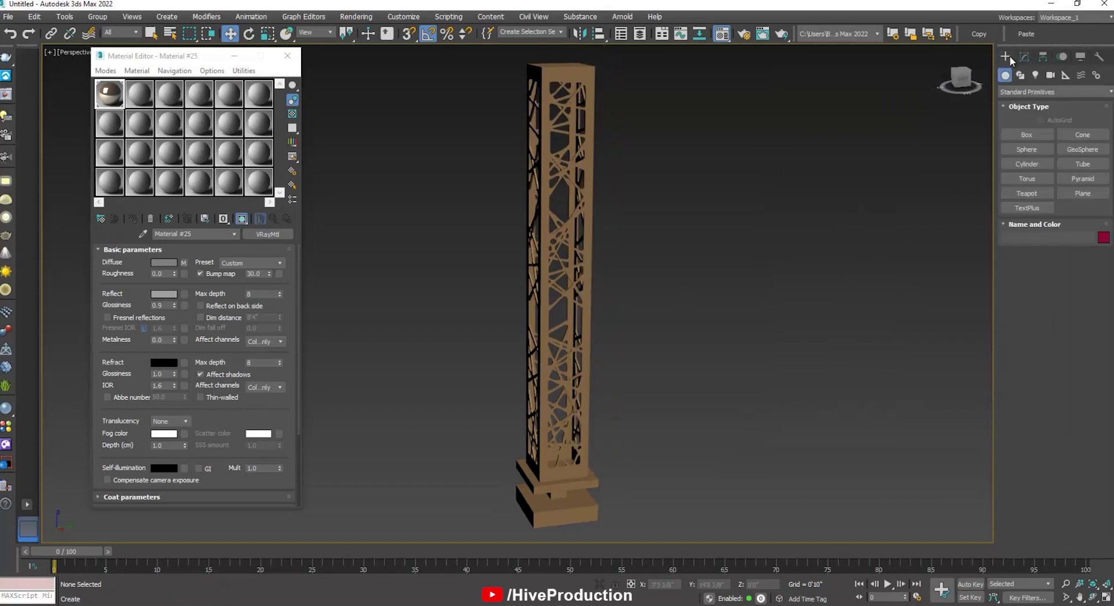
pyautogui.click(1035, 76)
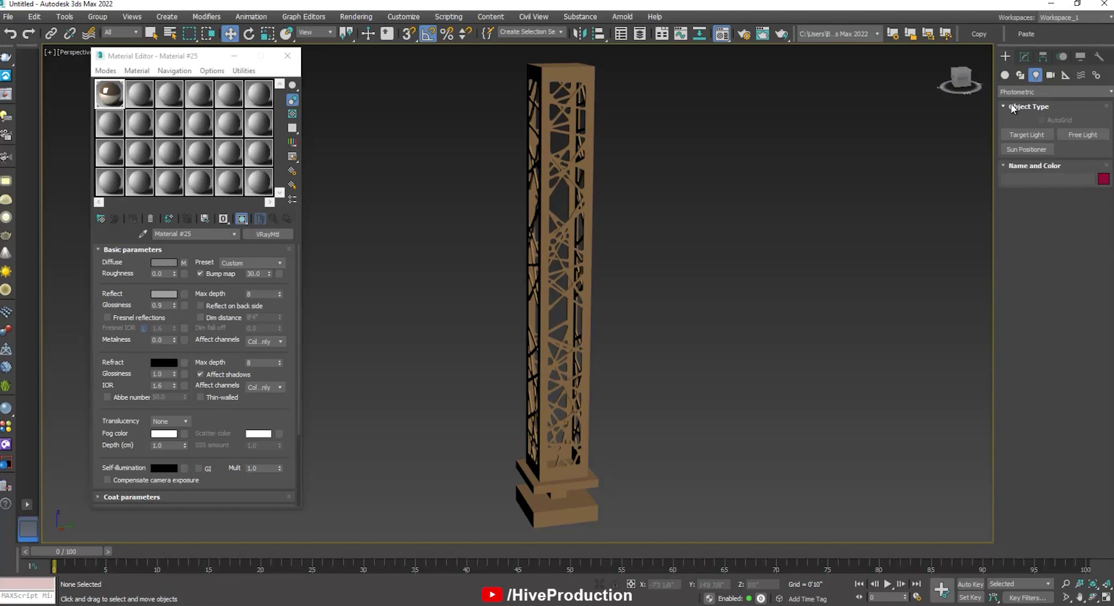
pyautogui.click(1004, 91)
pyautogui.click(1015, 119)
pyautogui.click(1031, 134)
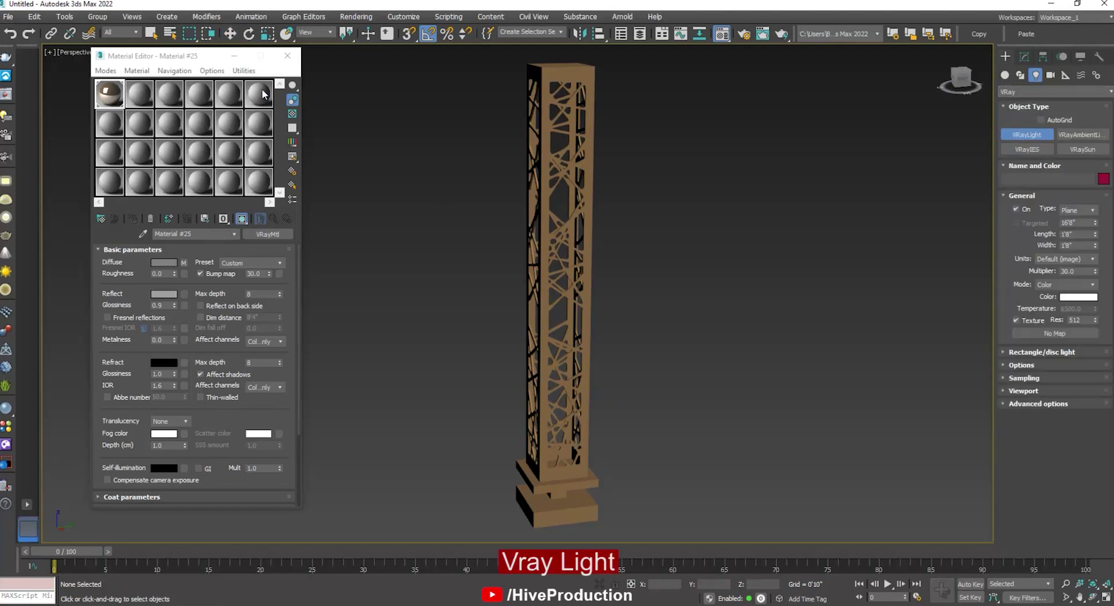
pyautogui.click(297, 60)
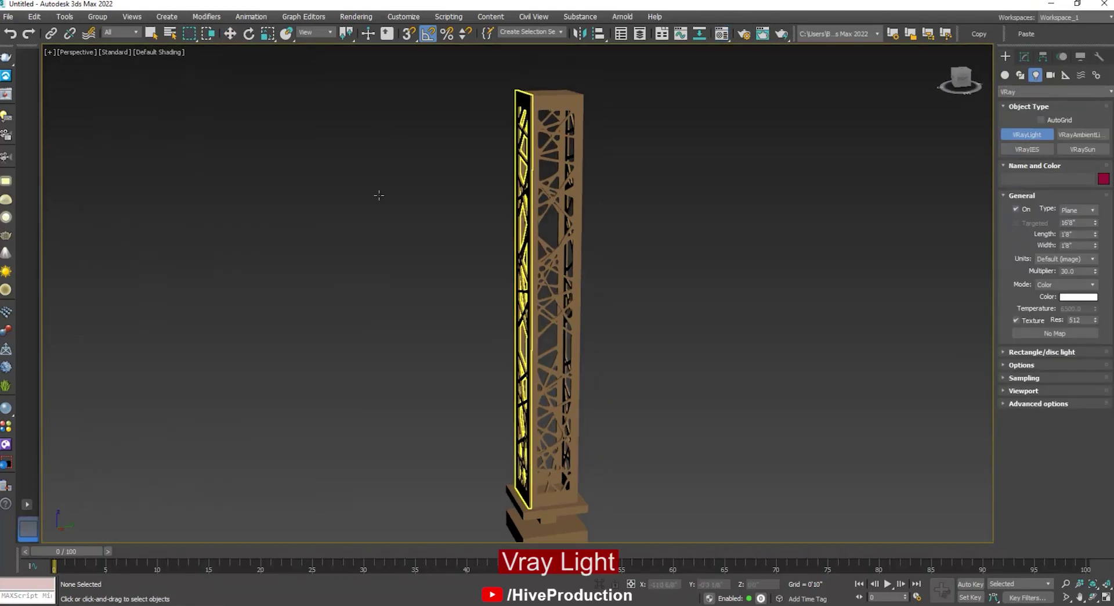
pyautogui.hotkey('alt', 'w')
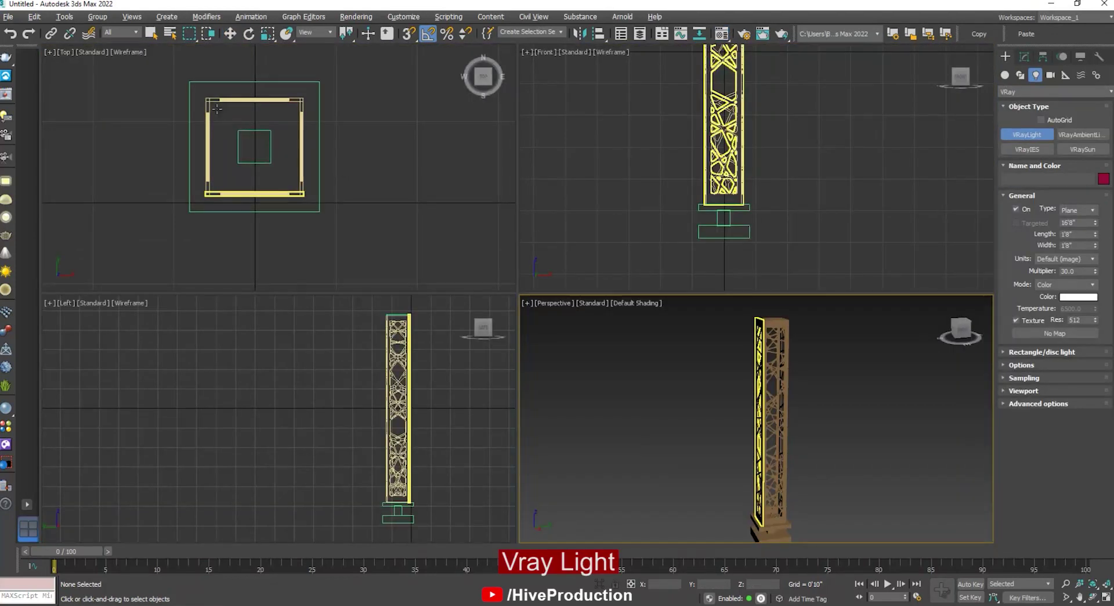
pyautogui.moveTo(216, 108); pyautogui.dragTo(299, 190)
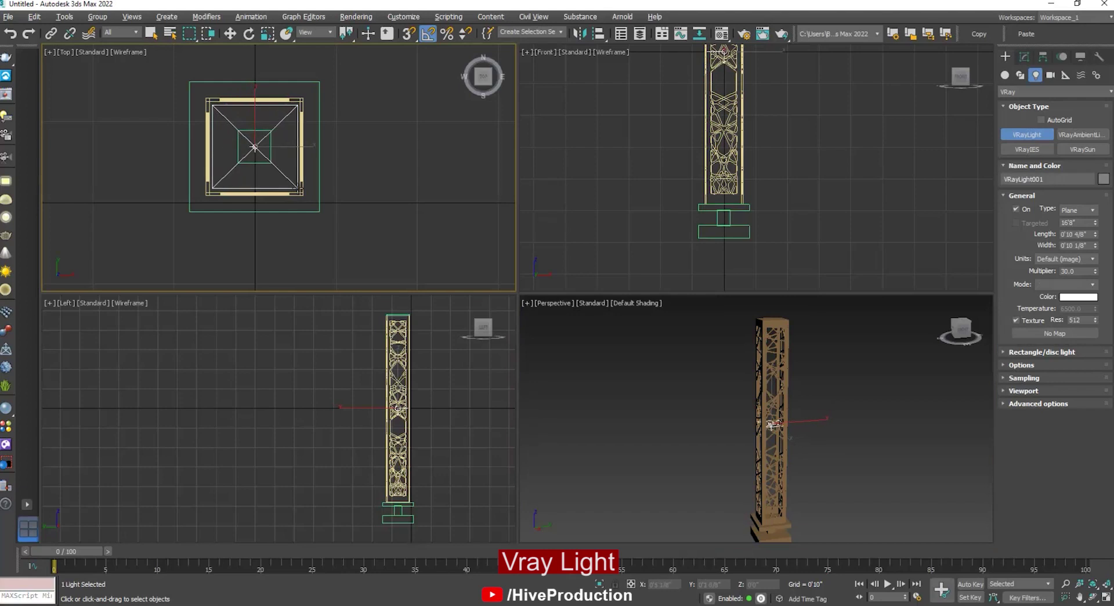
# - Give the light a warm orange color and a multiplier of 60, with Invisible on and Affect reflections off
pyautogui.click(1079, 297)
pyautogui.moveTo(438, 97); pyautogui.dragTo(444, 87)
pyautogui.moveTo(342, 145); pyautogui.dragTo(340, 118)
pyautogui.click(429, 177)
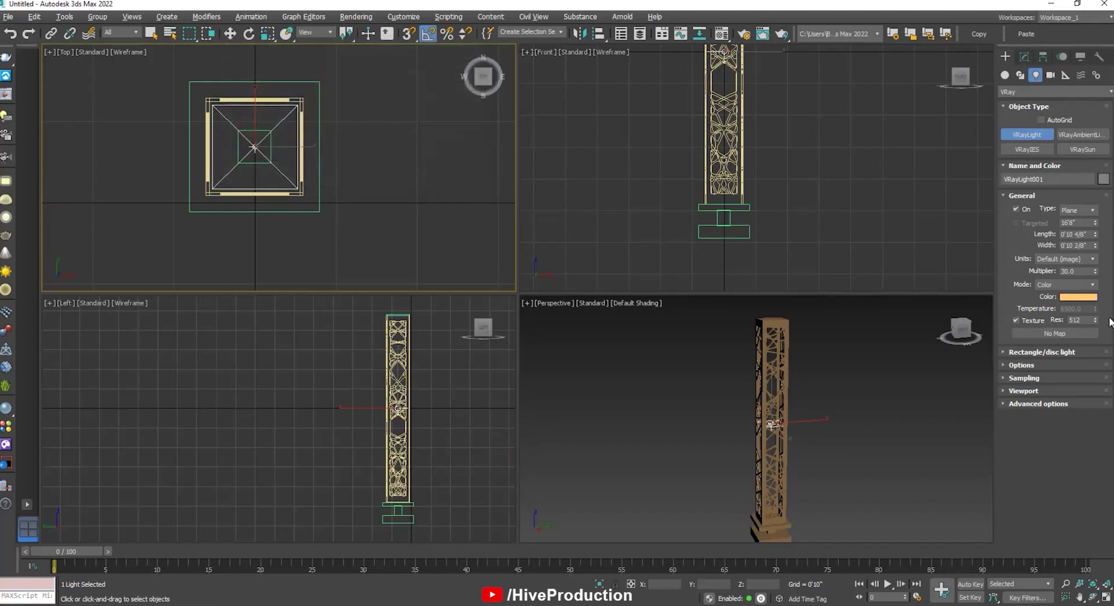
pyautogui.write('60')
pyautogui.press('Return')
pyautogui.click(1022, 364)
pyautogui.click(1032, 494)
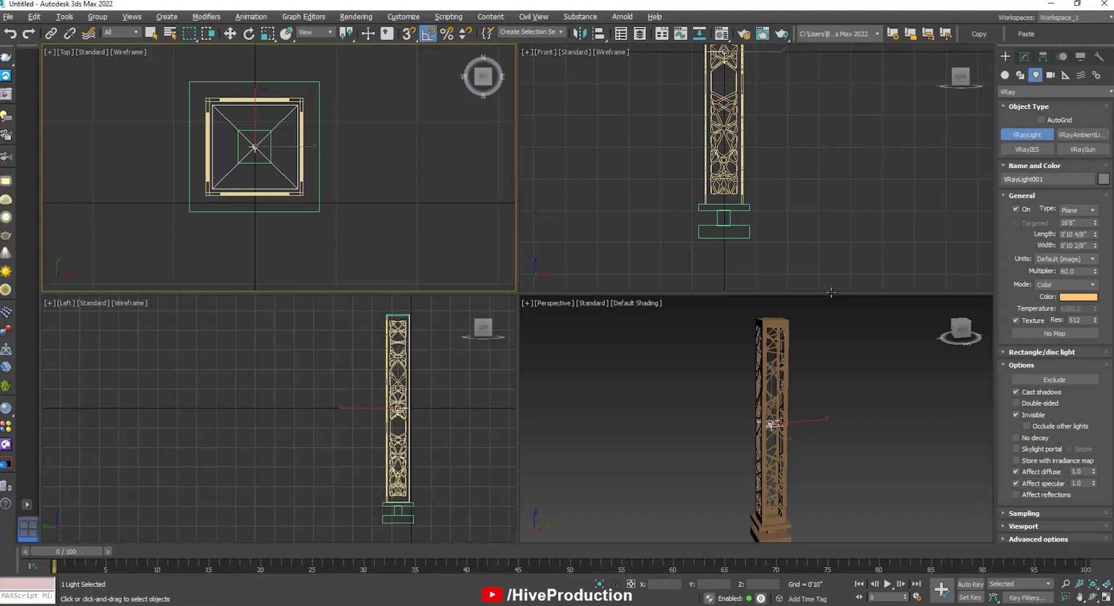
# - Move the light up to the top of the pillar and create one instanced copy below it
pyautogui.scroll(-2, 802, 224)
pyautogui.moveTo(750, 71); pyautogui.dragTo(735, 195, button='middle')
pyautogui.press('w')
pyautogui.moveTo(734, 195)
pyautogui.mouseDown()
pyautogui.moveTo(737, 90)
pyautogui.moveTo(732, 242)
pyautogui.mouseUp()
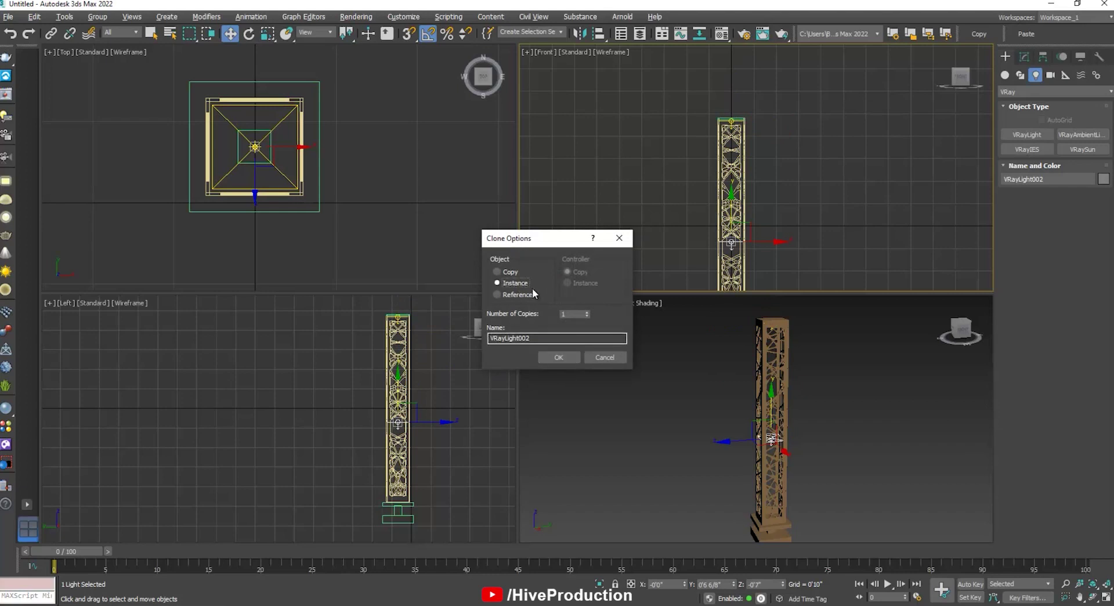
pyautogui.press('Return')
# - Rotate the copied light to face upward and move it down to the bottom of the perforated shaft
pyautogui.press('z')
pyautogui.press('e')
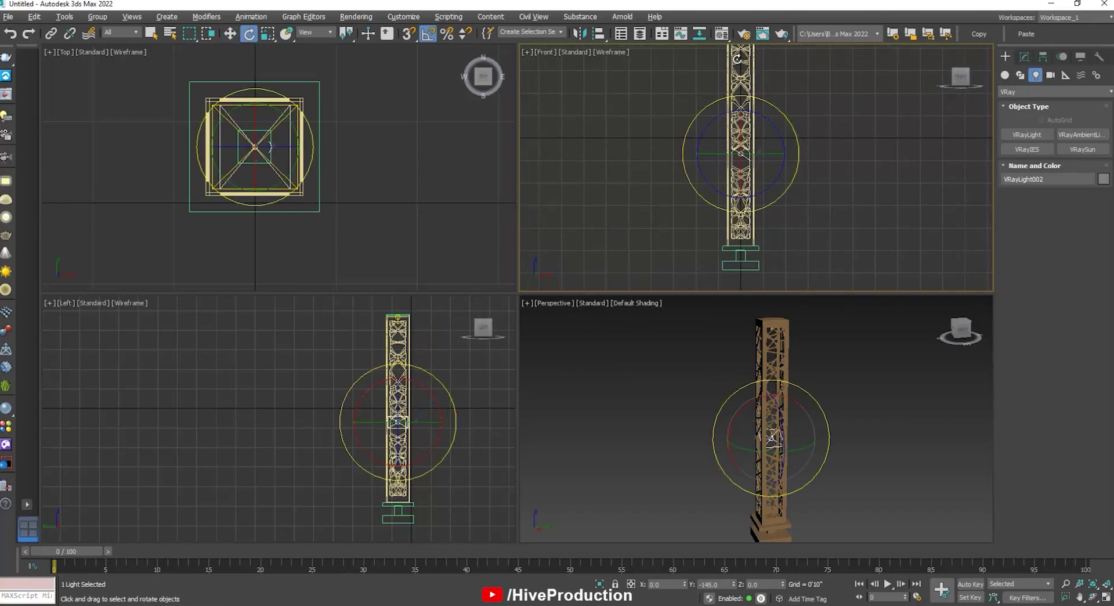
pyautogui.moveTo(735, 56); pyautogui.dragTo(716, 50)
pyautogui.press('w')
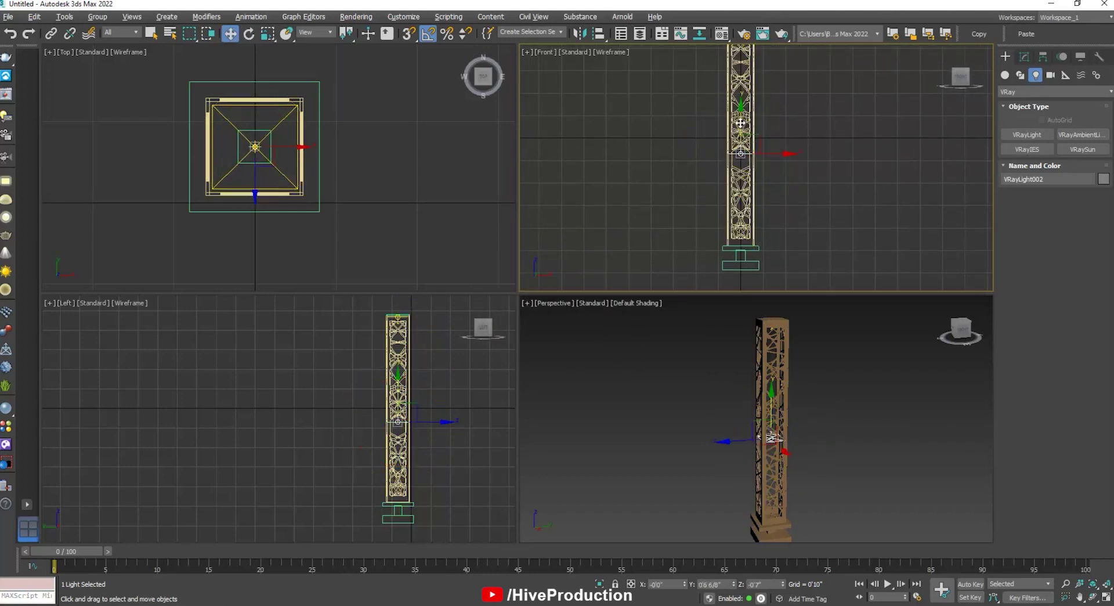
pyautogui.moveTo(742, 142); pyautogui.dragTo(748, 241)
pyautogui.scroll(4, 749, 241)
pyautogui.moveTo(749, 241); pyautogui.dragTo(782, 108, button='middle')
pyautogui.moveTo(780, 132); pyautogui.dragTo(780, 141)
pyautogui.click(849, 462)
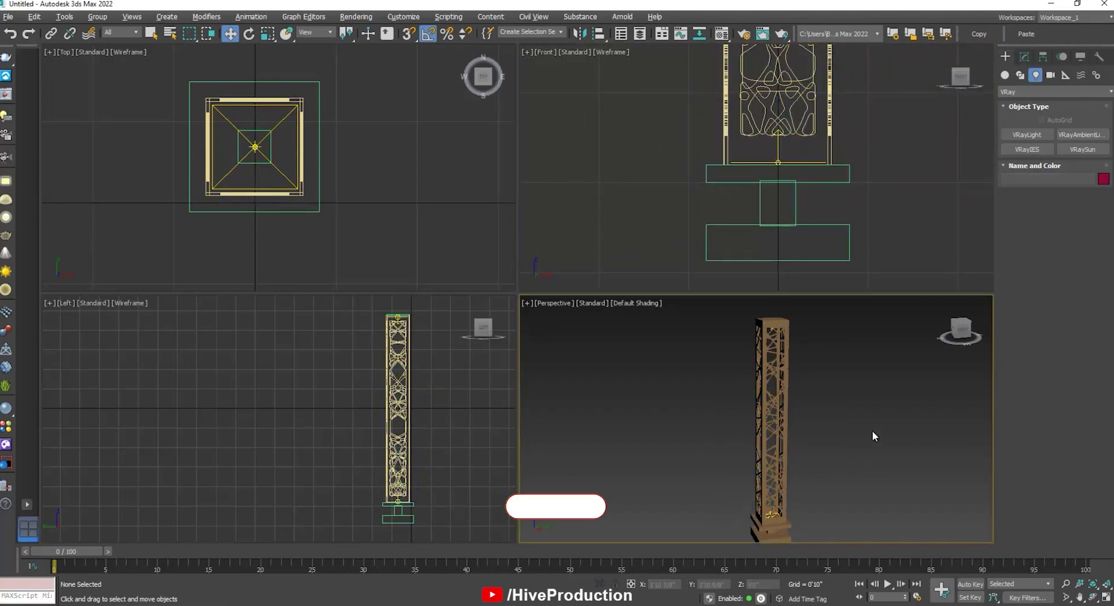
# - Select the whole pillar with its lights and make one instanced copy to its left in the Perspective view
pyautogui.hotkey('alt', 'w')
pyautogui.keyDown('alt'); pyautogui.moveTo(611, 443); pyautogui.dragTo(393, 551, button='middle'); pyautogui.keyUp('alt')
pyautogui.keyDown('alt'); pyautogui.moveTo(392, 550); pyautogui.dragTo(611, 390, button='middle'); pyautogui.keyUp('alt')
pyautogui.scroll(-3, 527, 346)
pyautogui.moveTo(527, 347); pyautogui.dragTo(686, 396, button='middle')
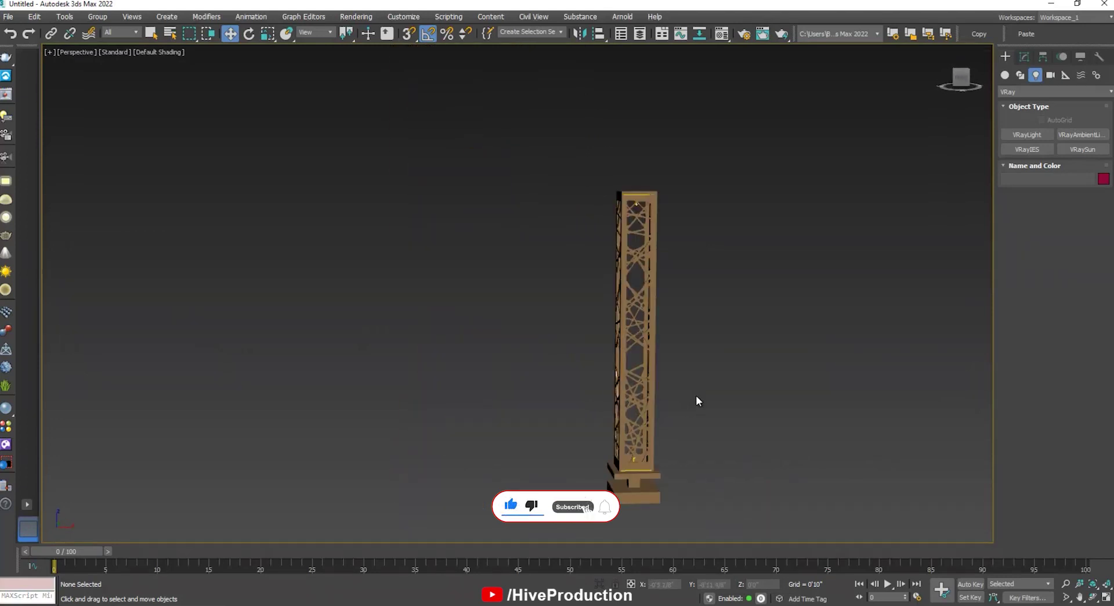
pyautogui.moveTo(756, 139); pyautogui.dragTo(565, 530)
pyautogui.keyDown('shift'); pyautogui.moveTo(674, 365); pyautogui.dragTo(591, 365); pyautogui.keyUp('shift')
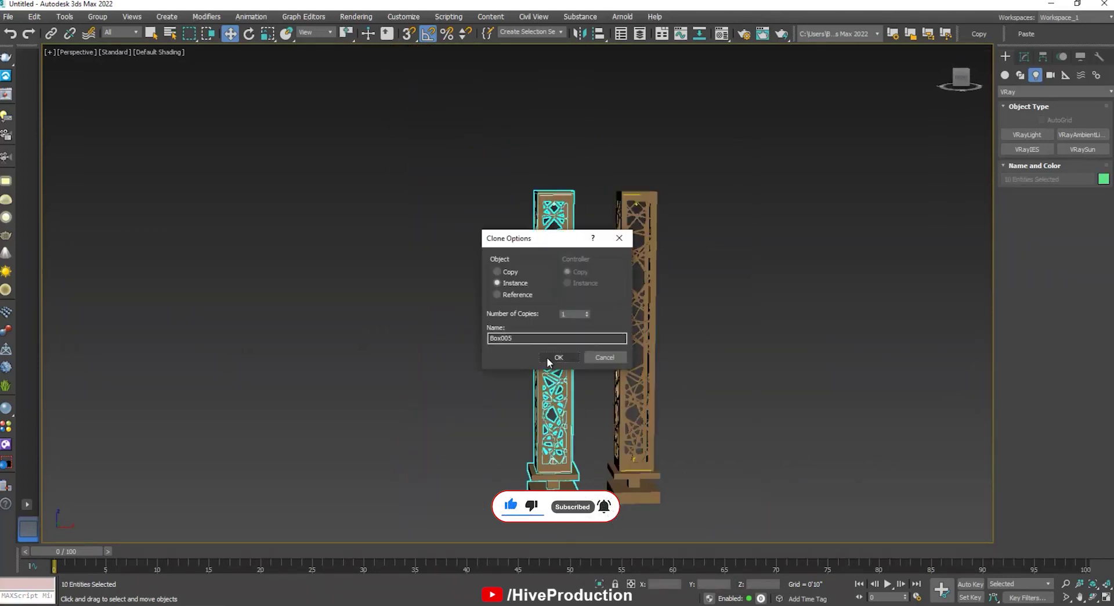
pyautogui.click(555, 365)
pyautogui.click(737, 400)
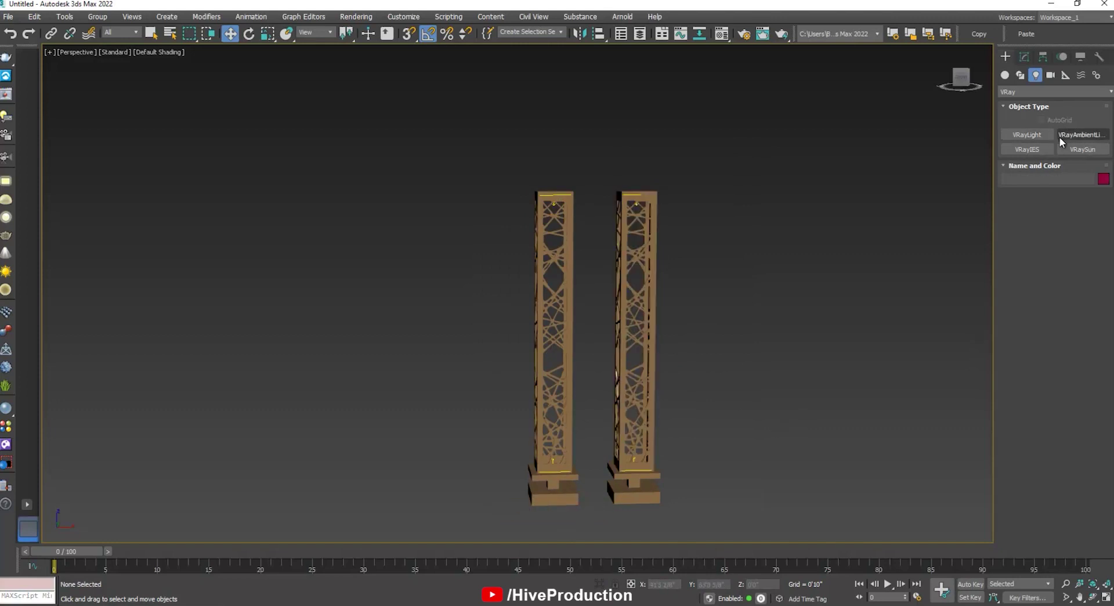
# - Draw a thin box about 7'7 4/8" by 0'9 1/8" and 0'0 2/8" thick over the left pillar in the Front view
pyautogui.click(1012, 91)
pyautogui.click(1007, 79)
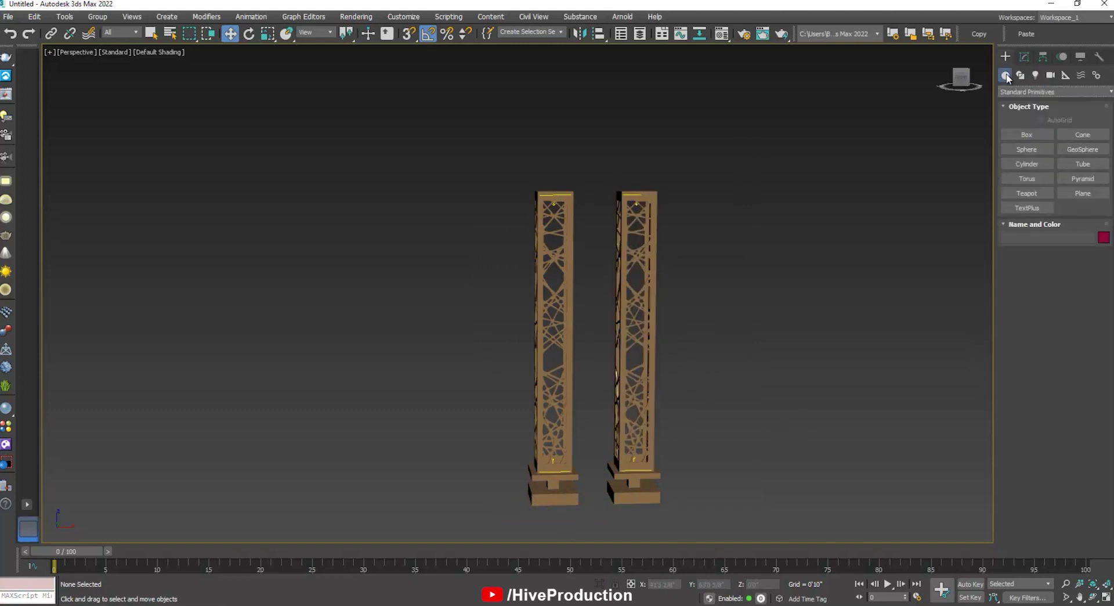
pyautogui.click(1022, 140)
pyautogui.hotkey('alt', 'w')
pyautogui.middleClick(659, 186)
pyautogui.hotkey('alt', 'w')
pyautogui.scroll(-5, 638, 316)
pyautogui.moveTo(619, 321); pyautogui.dragTo(627, 429, button='middle')
pyautogui.moveTo(626, 294); pyautogui.dragTo(608, 330, button='middle')
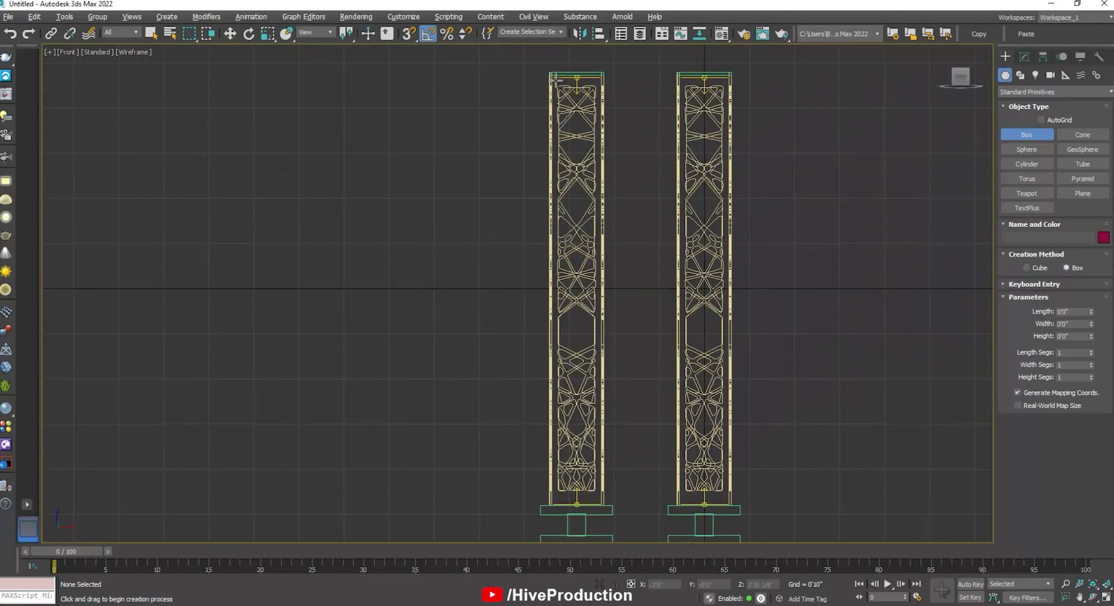
pyautogui.moveTo(555, 83); pyautogui.dragTo(598, 496)
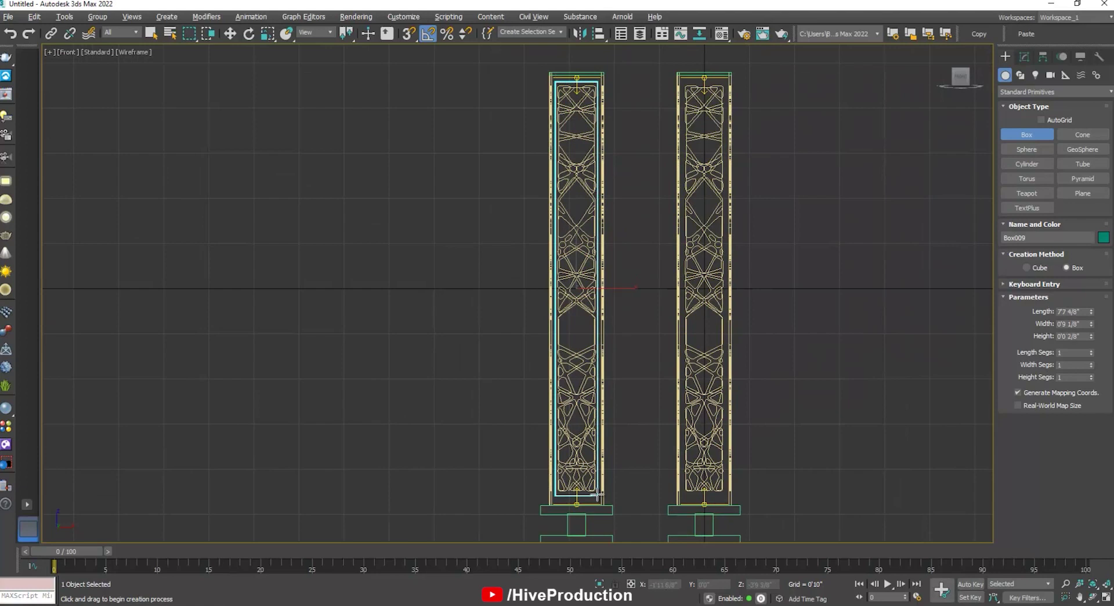
# - Move the thin box in the Top view until it sits within the left pillar's front perforated face
pyautogui.hotkey('alt', 'w')
pyautogui.hotkey('alt', 'w')
pyautogui.scroll(5, 328, 370)
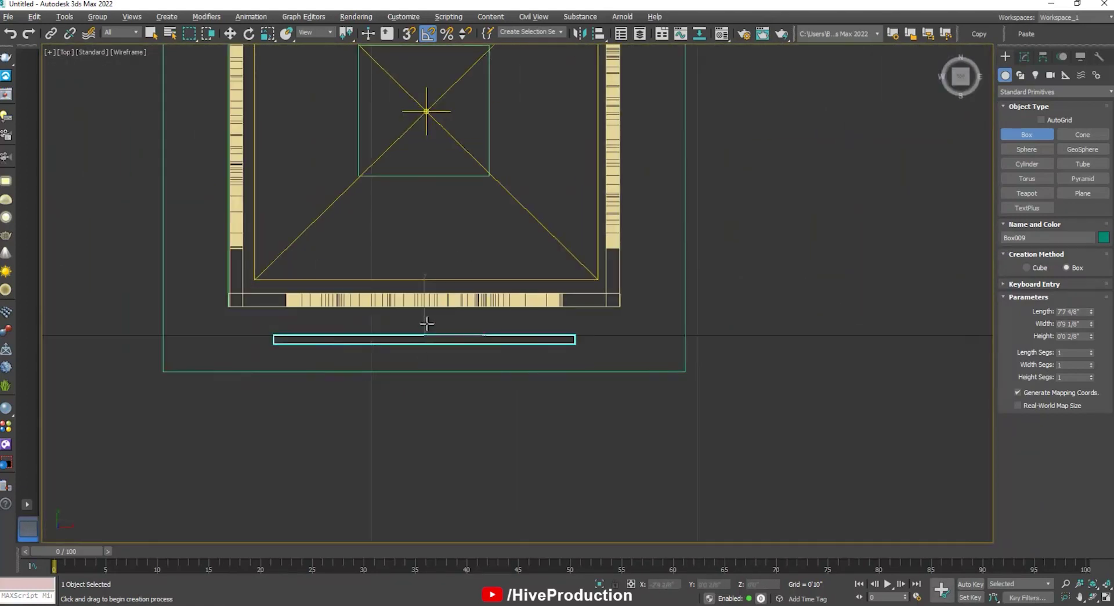
pyautogui.rightClick(425, 323)
pyautogui.press('w')
pyautogui.moveTo(428, 319); pyautogui.dragTo(418, 280)
pyautogui.hotkey('alt', 'w')
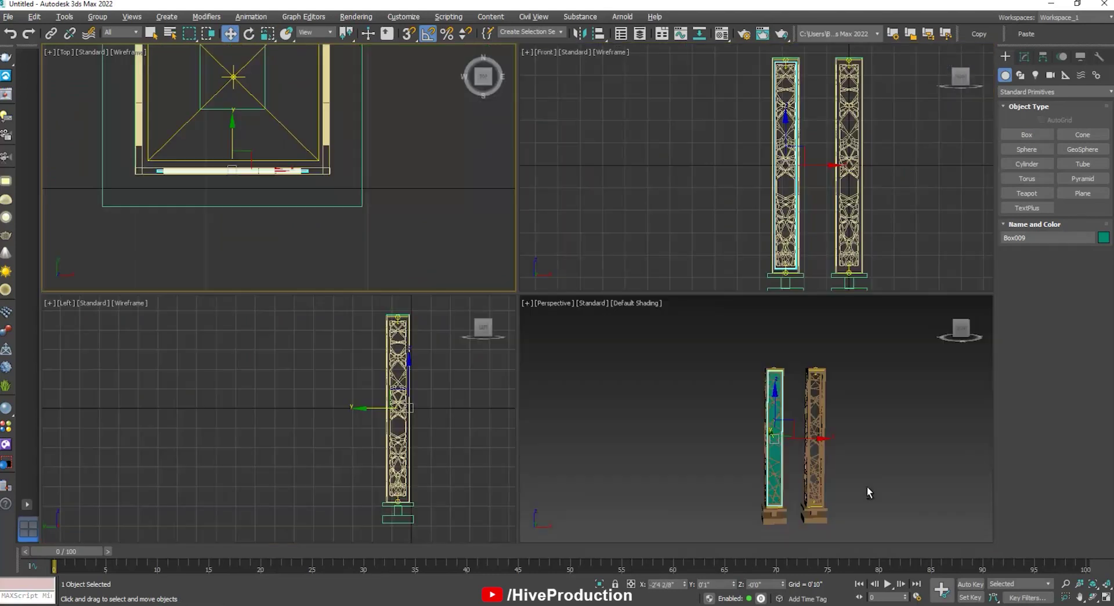
# - Make a copy of the backing panel rotated 90 degrees about the vertical axis
pyautogui.hotkey('alt', 'w')
pyautogui.scroll(2, 579, 343)
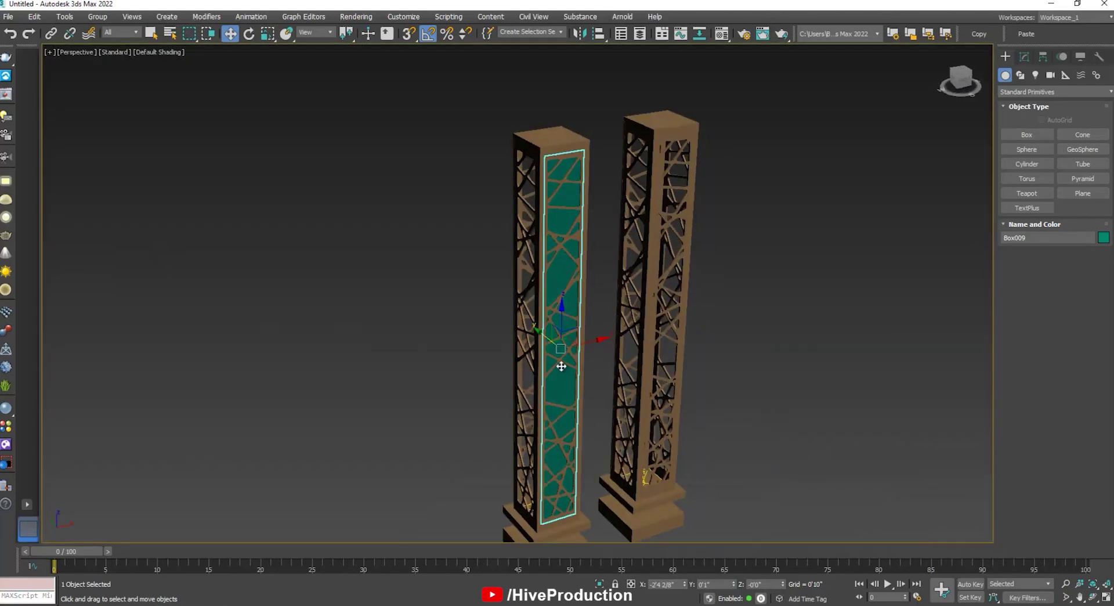
pyautogui.press('e')
pyautogui.keyDown('shift'); pyautogui.moveTo(572, 361); pyautogui.dragTo(516, 362); pyautogui.keyUp('shift')
pyautogui.click(557, 360)
# - Fit the rotated panel into one side face of the left pillar and copy it to the opposite side face
pyautogui.hotkey('alt', 'w')
pyautogui.moveTo(239, 146); pyautogui.dragTo(313, 183, button='middle')
pyautogui.hotkey('alt', 'w')
pyautogui.press('w')
pyautogui.scroll(-3, 575, 339)
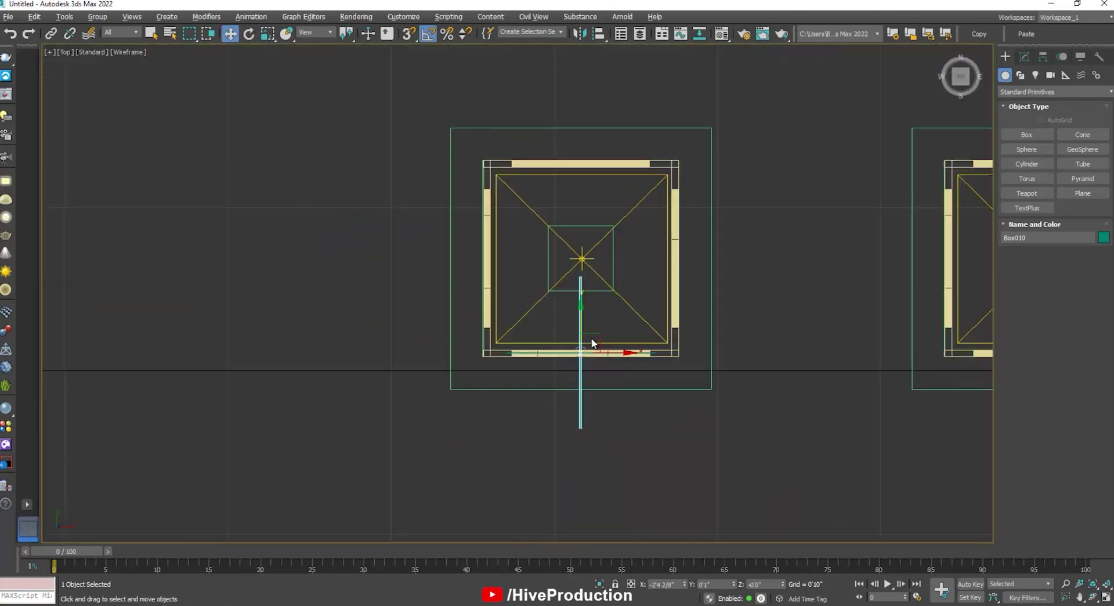
pyautogui.moveTo(576, 339)
pyautogui.mouseDown()
pyautogui.moveTo(503, 237)
pyautogui.moveTo(704, 281)
pyautogui.mouseUp()
pyautogui.click(559, 358)
pyautogui.scroll(3, 531, 358)
# - Create an instance of the front backing panel in the left pillar's rear face, and check it in the Perspective view
pyautogui.click(528, 349)
pyautogui.scroll(-3, 555, 269)
pyautogui.moveTo(556, 270); pyautogui.dragTo(523, 317, button='middle')
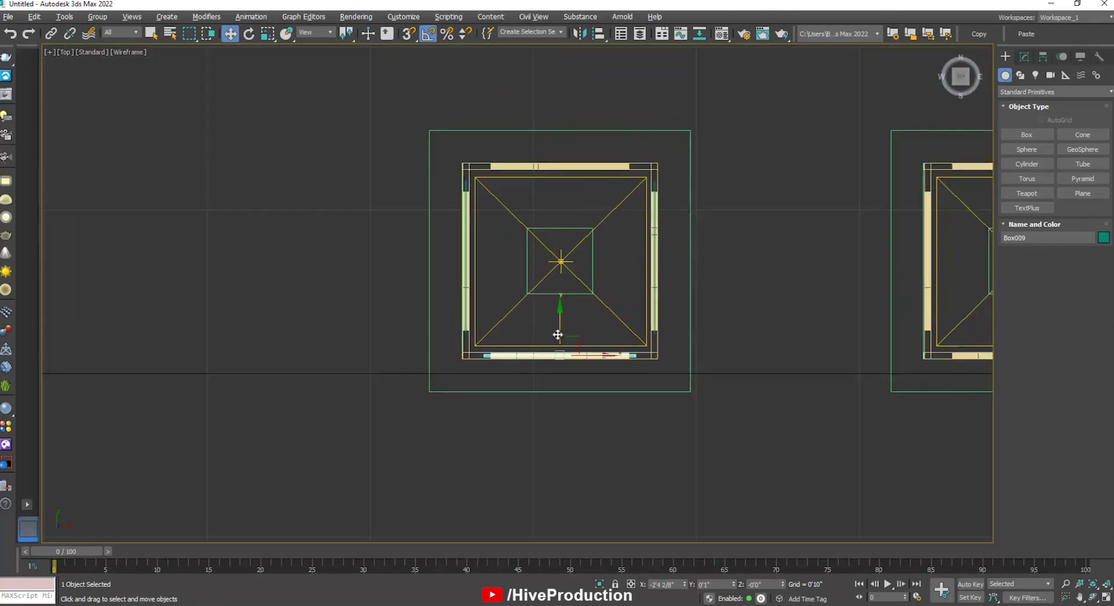
pyautogui.keyDown('shift'); pyautogui.moveTo(558, 330); pyautogui.dragTo(549, 137); pyautogui.keyUp('shift')
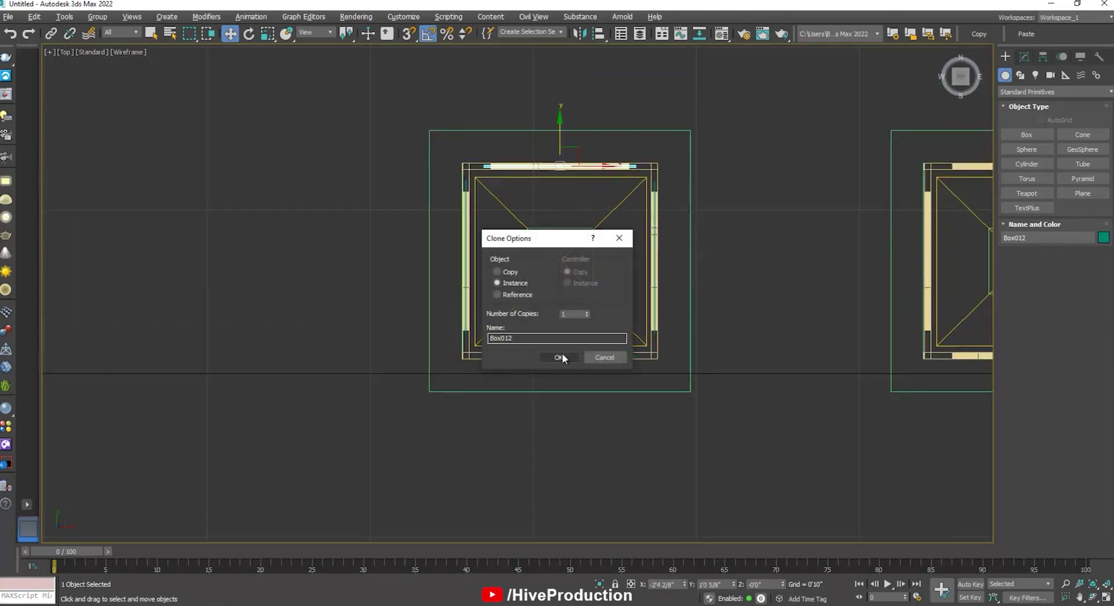
pyautogui.click(560, 357)
pyautogui.hotkey('alt', 'w')
pyautogui.middleClick(715, 473)
pyautogui.click(579, 436)
pyautogui.hotkey('alt', 'w')
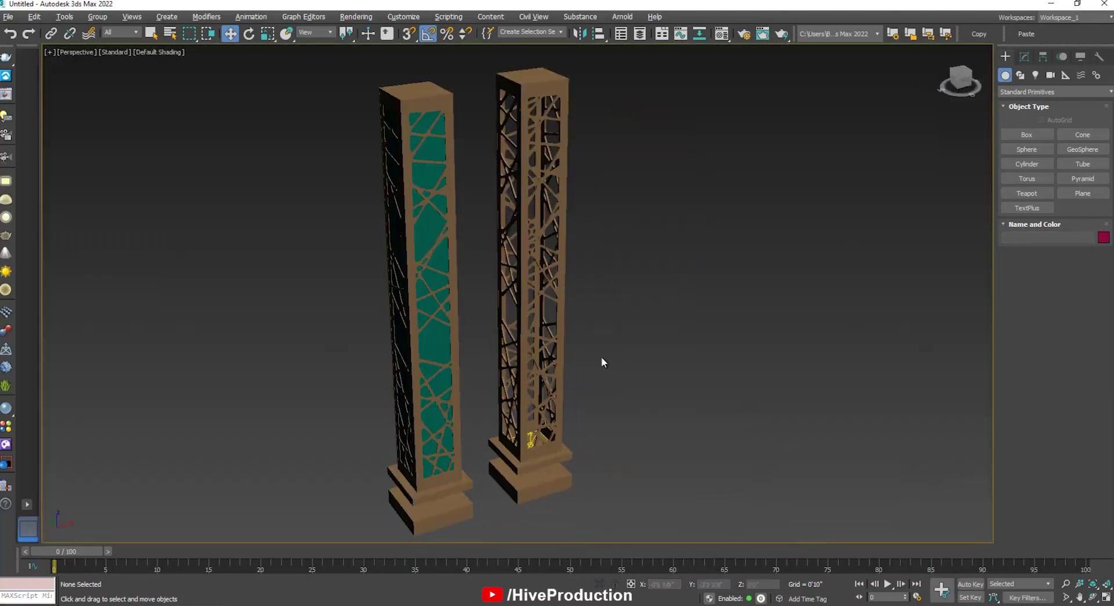
# - Convert the second material slot to a VRay2SidedMtl
pyautogui.click(722, 35)
pyautogui.press('m')
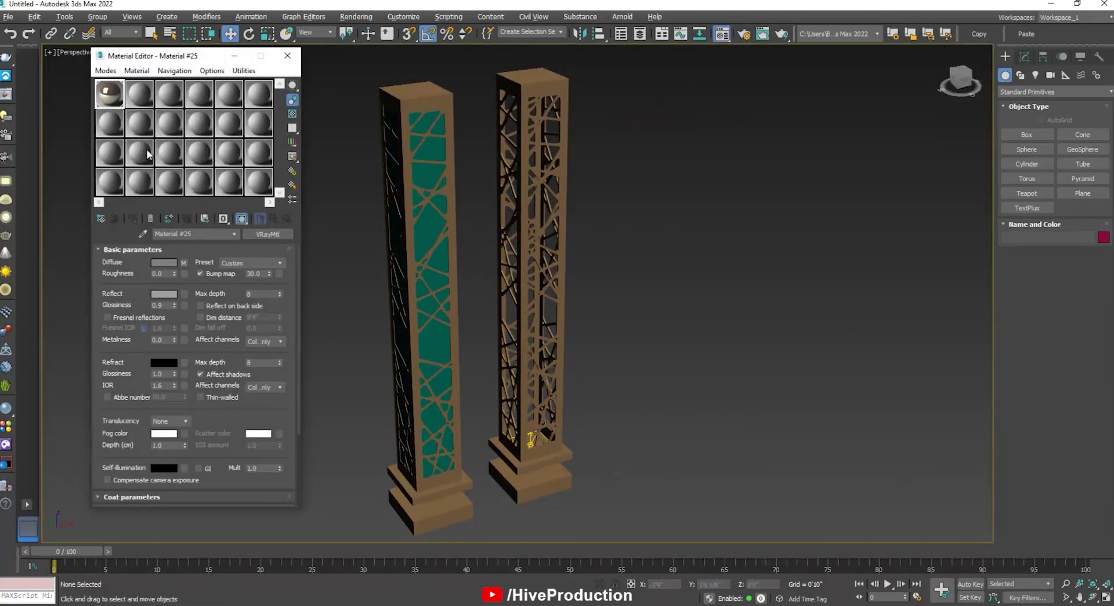
pyautogui.click(140, 95)
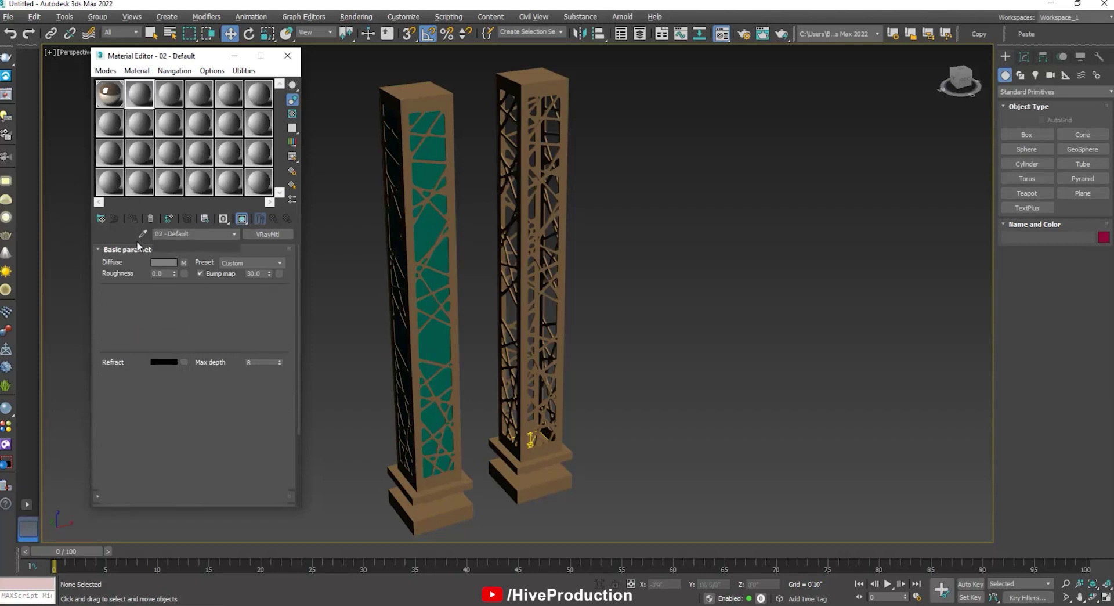
pyautogui.click(101, 223)
pyautogui.doubleClick(826, 223)
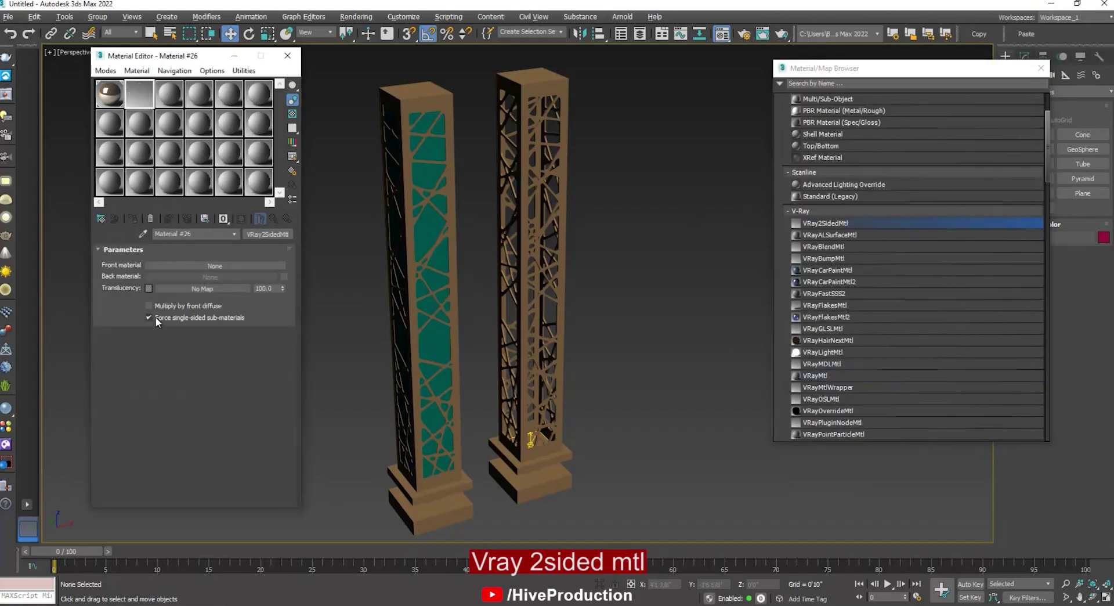
# - Use a VRayMtl as the front material of the two-sided material and give it a pale cream diffuse color
pyautogui.click(215, 265)
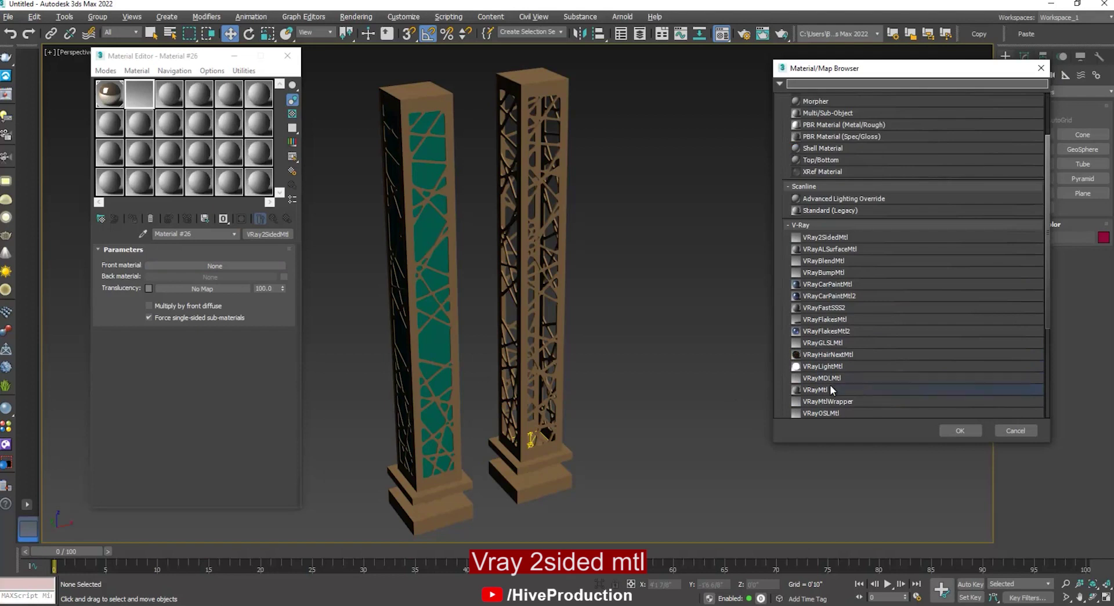
pyautogui.doubleClick(830, 386)
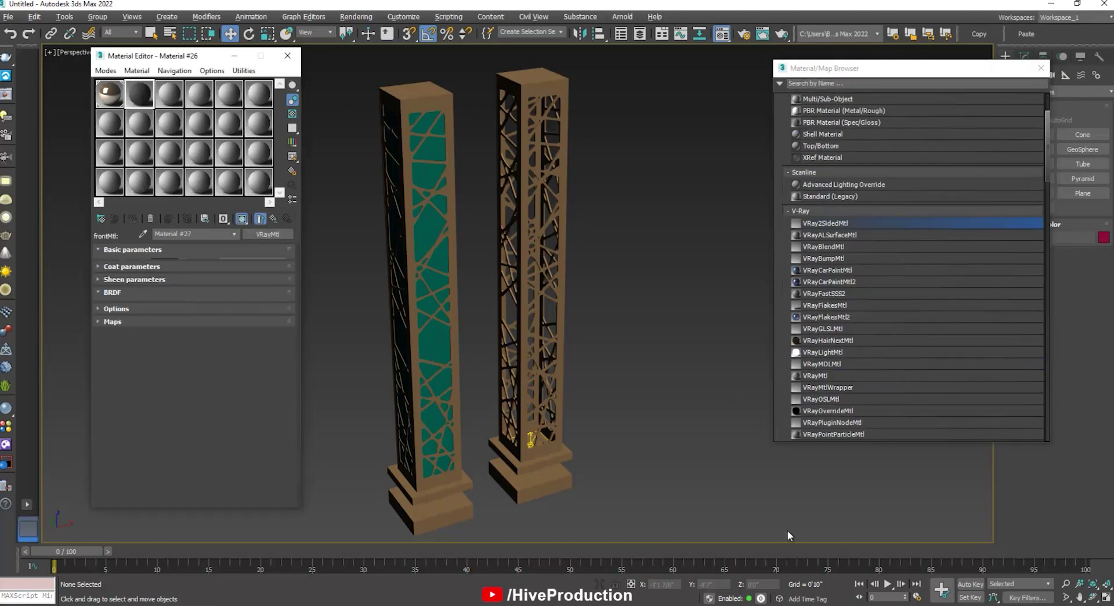
pyautogui.click(164, 263)
pyautogui.moveTo(410, 132); pyautogui.dragTo(443, 119)
pyautogui.click(428, 177)
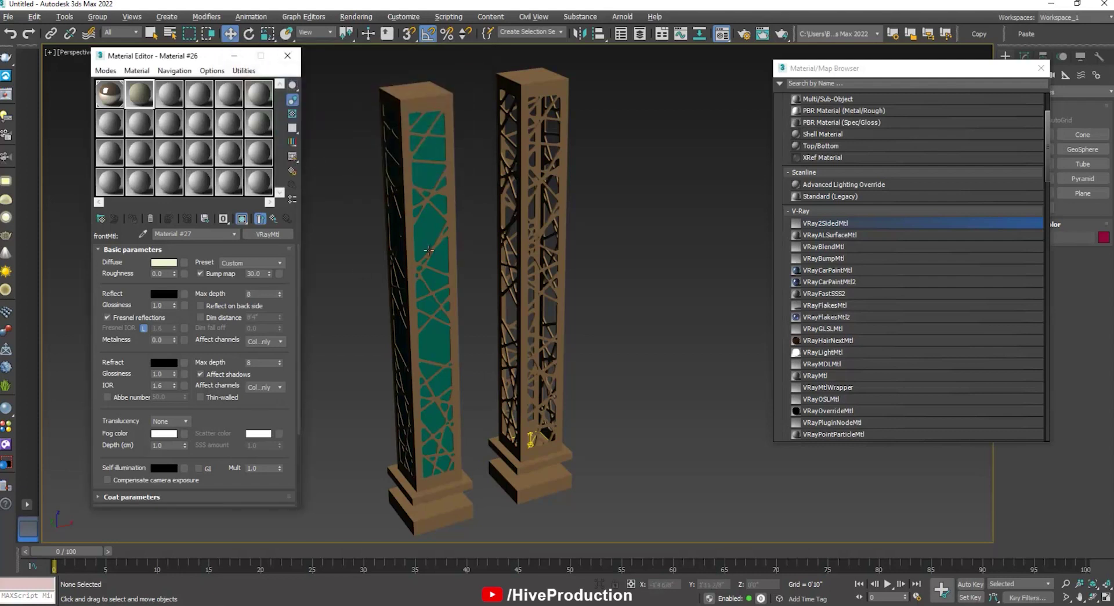
# - Assign the cream two-sided material to all four backing panels of the left pillar
pyautogui.click(388, 234)
pyautogui.click(135, 219)
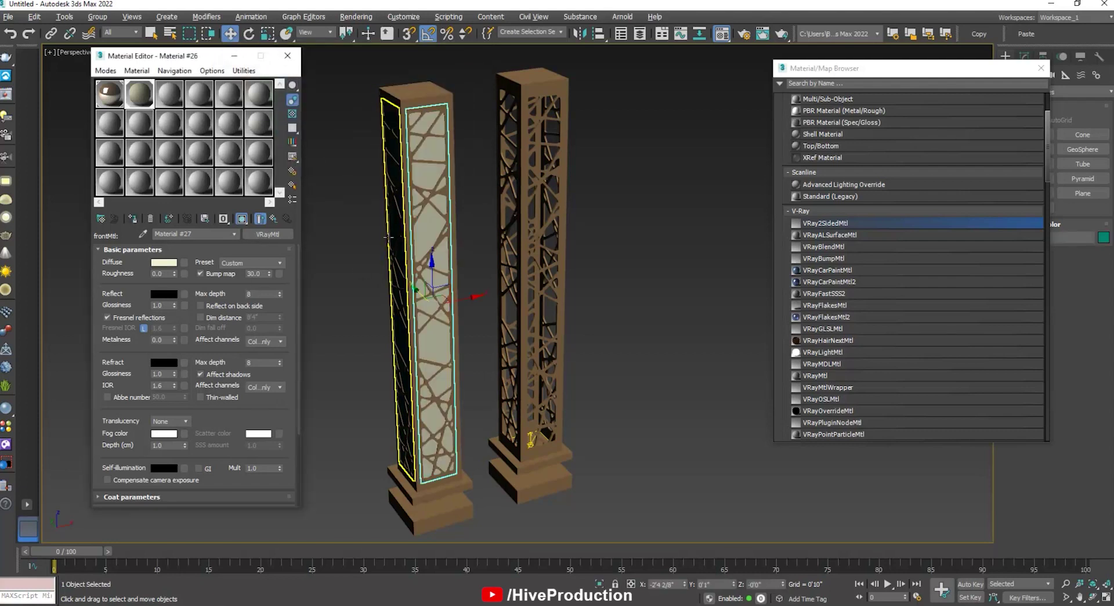
pyautogui.keyDown('alt'); pyautogui.moveTo(393, 239); pyautogui.dragTo(479, 251, button='middle'); pyautogui.keyUp('alt')
pyautogui.click(408, 245)
pyautogui.keyDown('ctrl'); pyautogui.click(351, 239); pyautogui.keyUp('ctrl')
pyautogui.keyDown('alt'); pyautogui.moveTo(351, 238); pyautogui.dragTo(431, 257, button='middle'); pyautogui.keyUp('alt')
pyautogui.keyDown('ctrl'); pyautogui.click(343, 237); pyautogui.keyUp('ctrl')
pyautogui.click(137, 220)
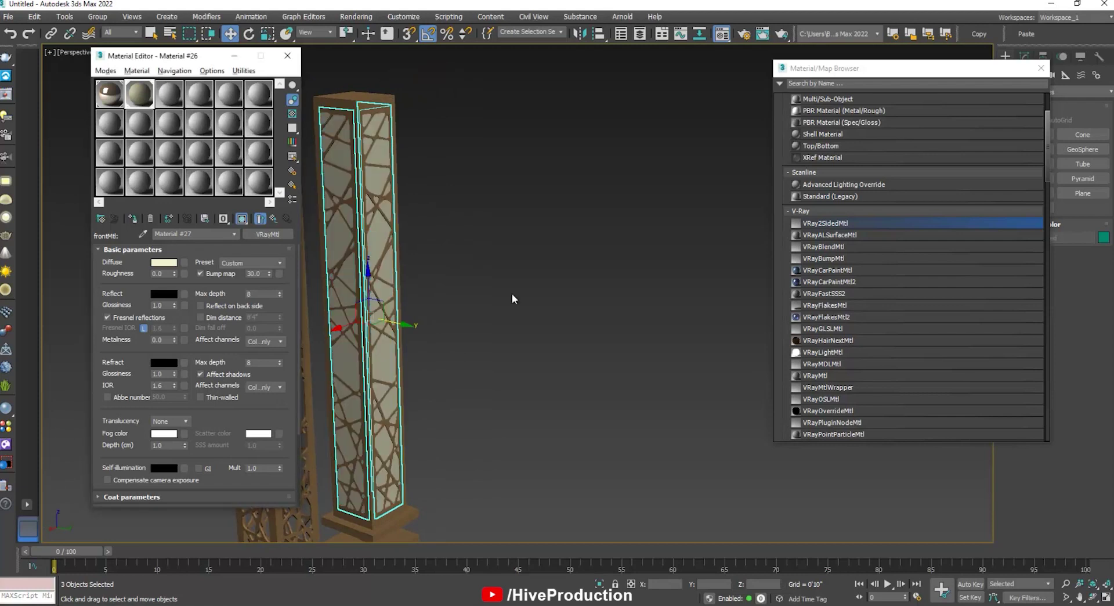
# - Close the Material Editor and Material/Map Browser, and examine both pillars in the Perspective view
pyautogui.click(515, 298)
pyautogui.click(288, 57)
pyautogui.keyDown('alt'); pyautogui.moveTo(524, 253); pyautogui.dragTo(430, 249, button='middle'); pyautogui.keyUp('alt')
pyautogui.moveTo(572, 325); pyautogui.dragTo(279, 284, button='middle')
pyautogui.keyDown('alt'); pyautogui.moveTo(535, 386); pyautogui.dragTo(571, 380, button='middle'); pyautogui.keyUp('alt')
pyautogui.click(1041, 68)
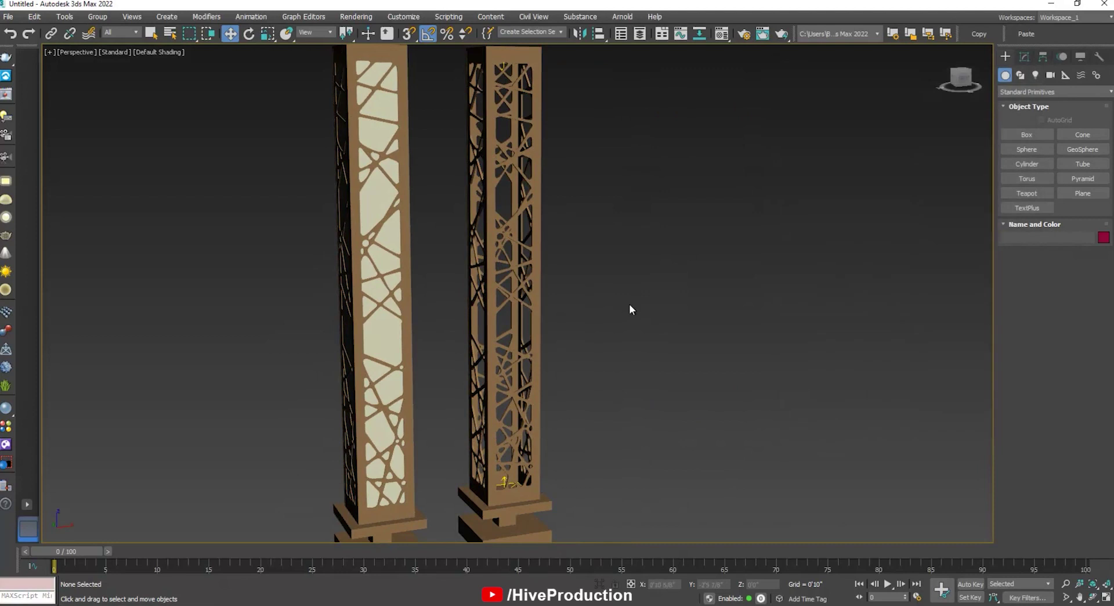
pyautogui.scroll(-5, 629, 308)
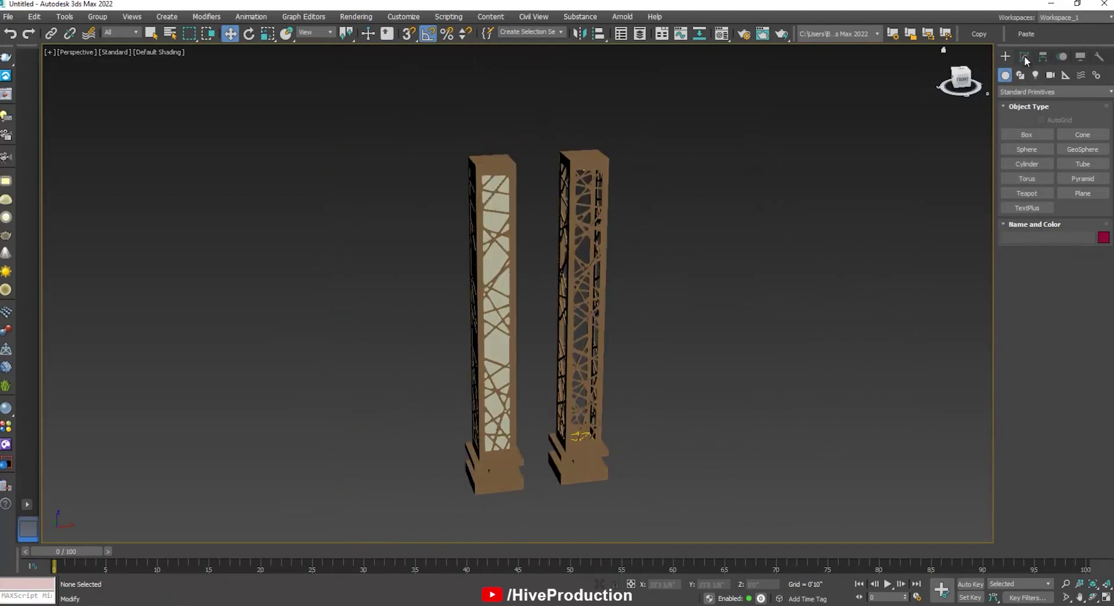
# - Create a thin box about 1 5/8 inches square at the centre of the left pillar in the Top view
pyautogui.click(1025, 55)
pyautogui.click(1006, 57)
pyautogui.click(1028, 134)
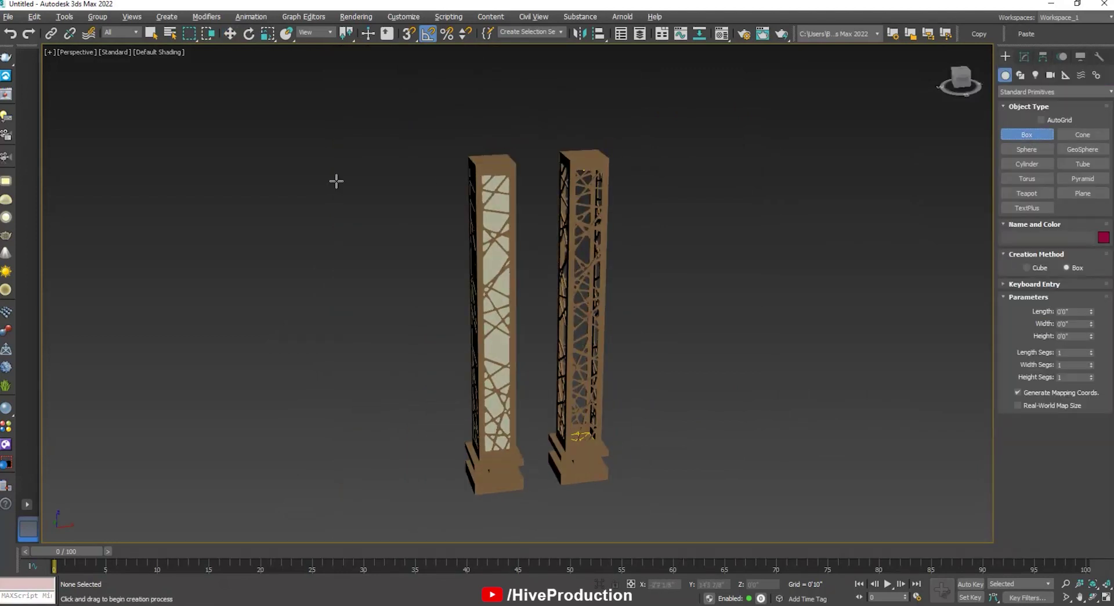
pyautogui.hotkey('alt', 'w')
pyautogui.moveTo(293, 144); pyautogui.dragTo(308, 159)
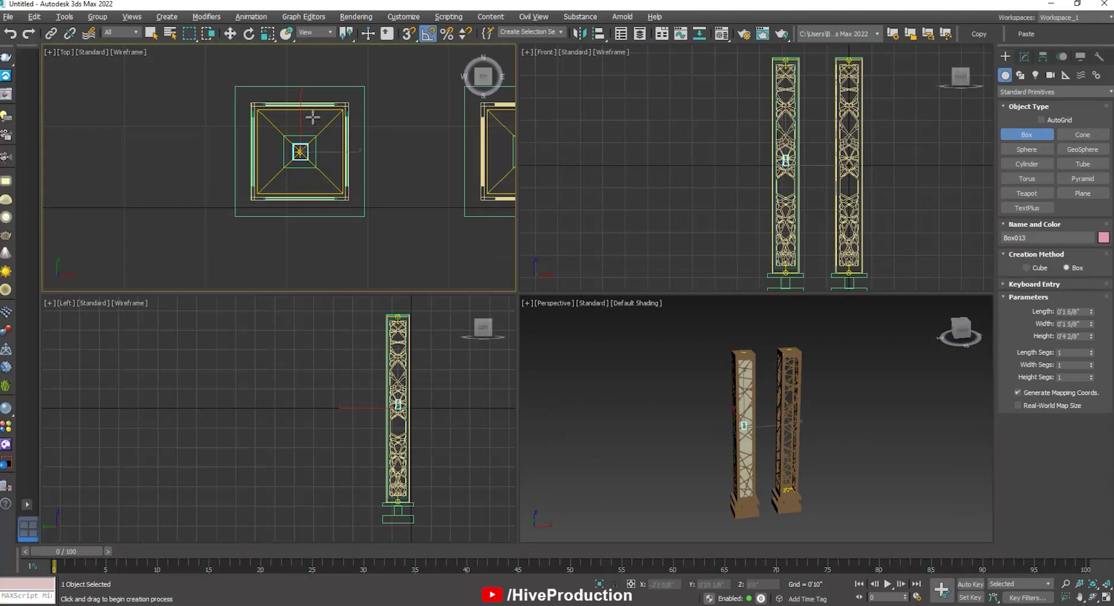
# - Raise the thin box's height to about 5'7 2/8" so it runs up inside the left pillar
pyautogui.click(810, 183)
pyautogui.hotkey('alt', 'w')
pyautogui.press('w')
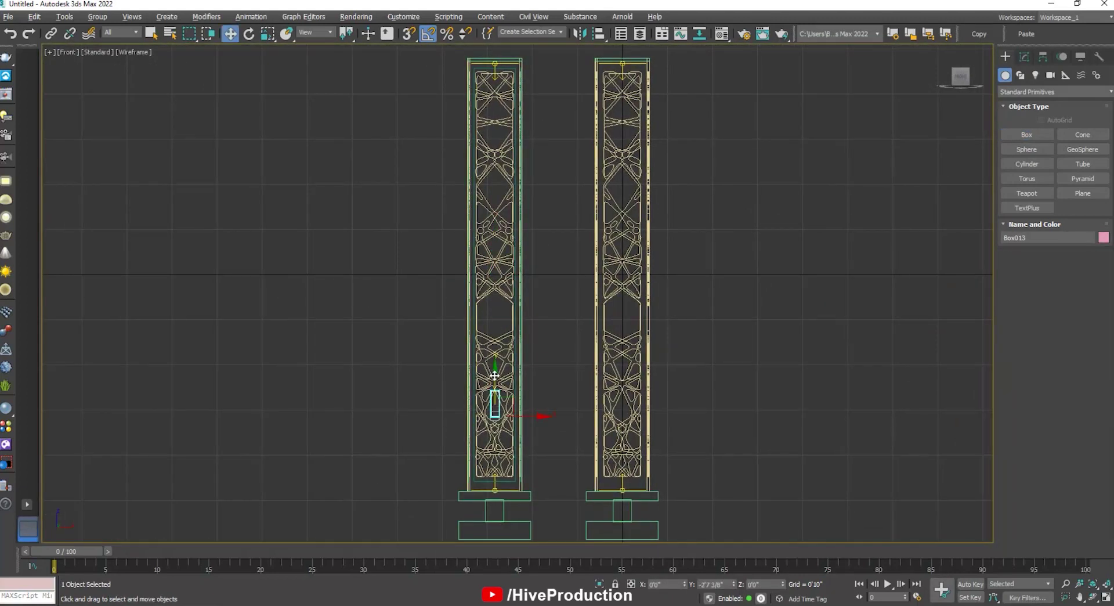
pyautogui.click(1024, 57)
pyautogui.moveTo(1094, 255); pyautogui.dragTo(1017, 239)
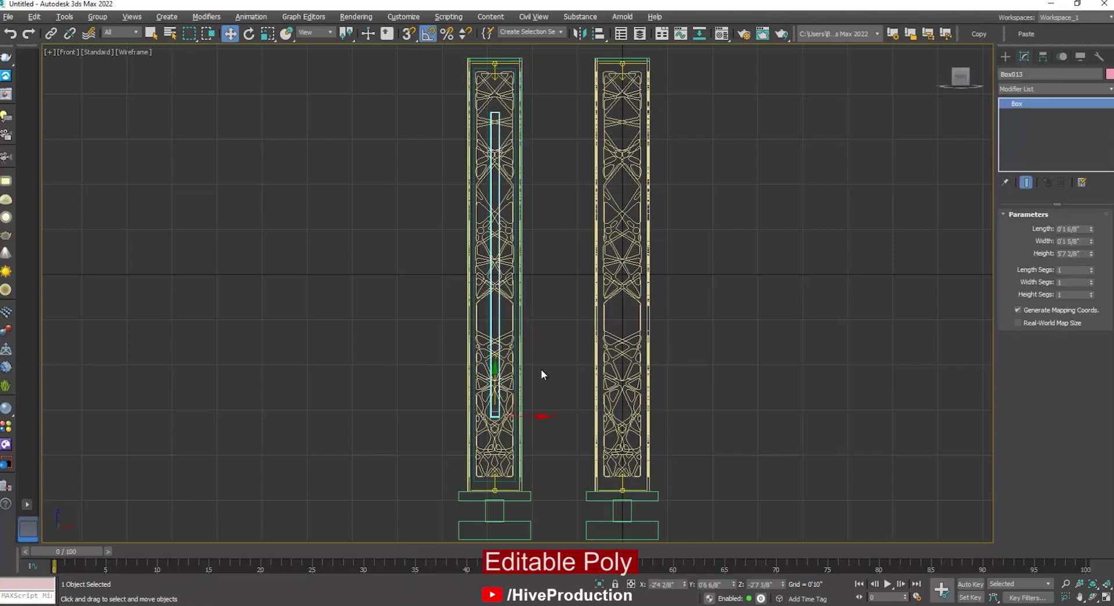
# - Convert the tall thin box to an Editable Poly
pyautogui.click(1006, 56)
pyautogui.rightClick(482, 316)
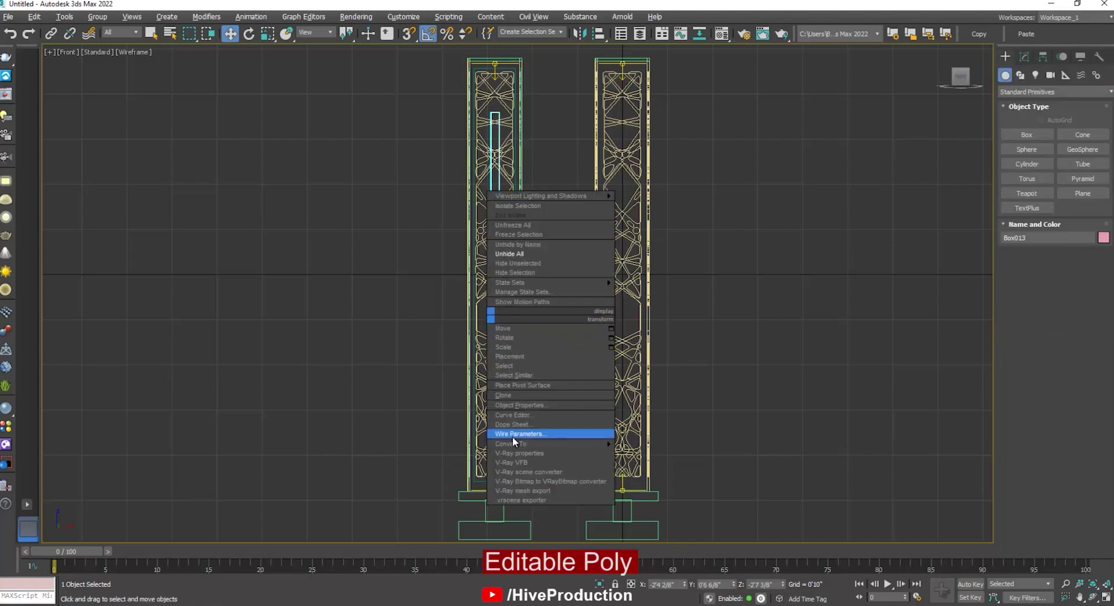
pyautogui.moveTo(514, 443)
pyautogui.click(644, 453)
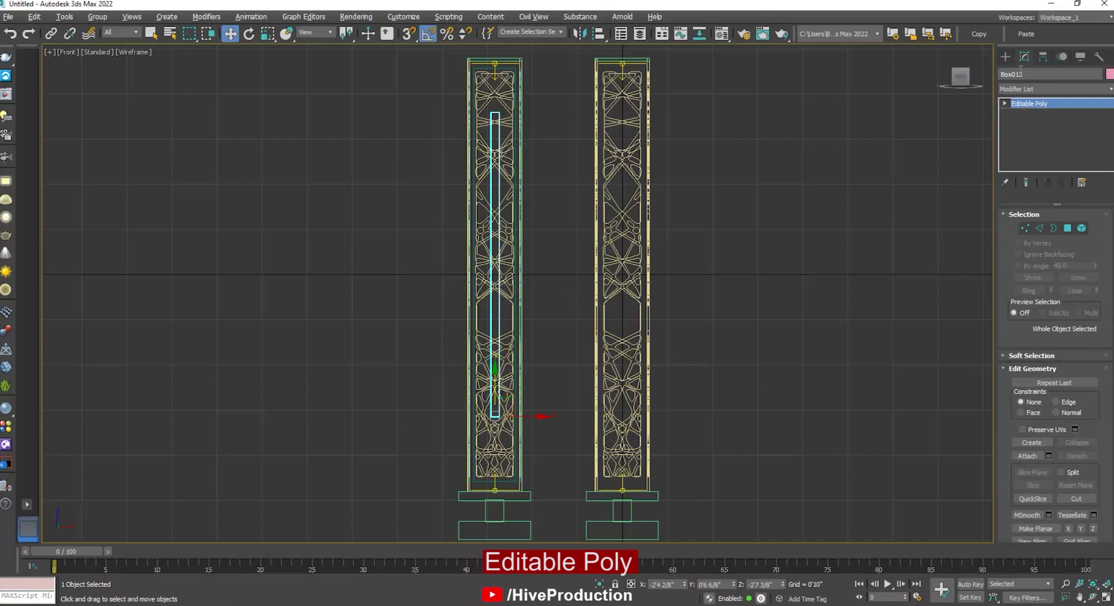
# - Create a Mesh-type VRayLight at the centre of the left pillar in the Top view
pyautogui.click(1007, 58)
pyautogui.click(1035, 75)
pyautogui.click(1027, 133)
pyautogui.click(1078, 210)
pyautogui.click(1078, 243)
pyautogui.hotkey('alt', 'w')
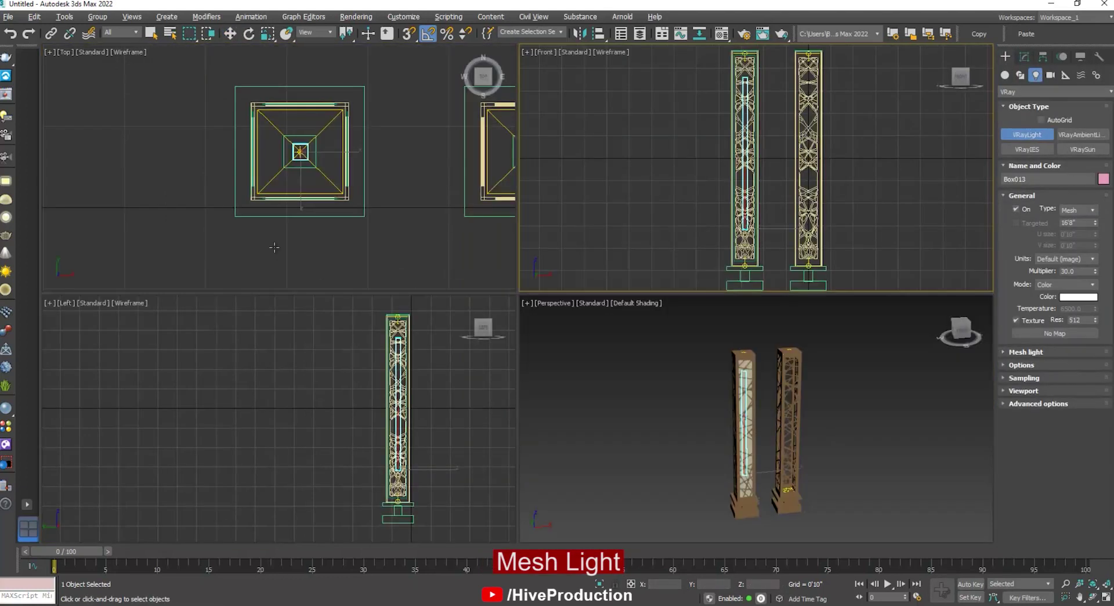
pyautogui.click(300, 152)
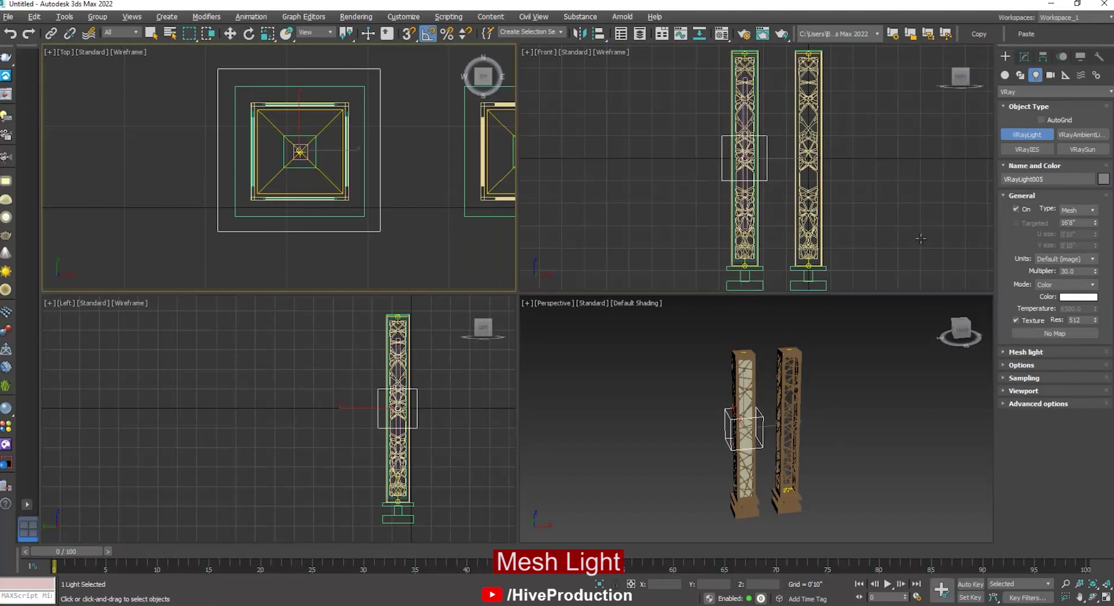
pyautogui.rightClick(895, 199)
# - Pick the tall thin box inside the left pillar as the mesh of the new V-Ray light
pyautogui.click(1011, 352)
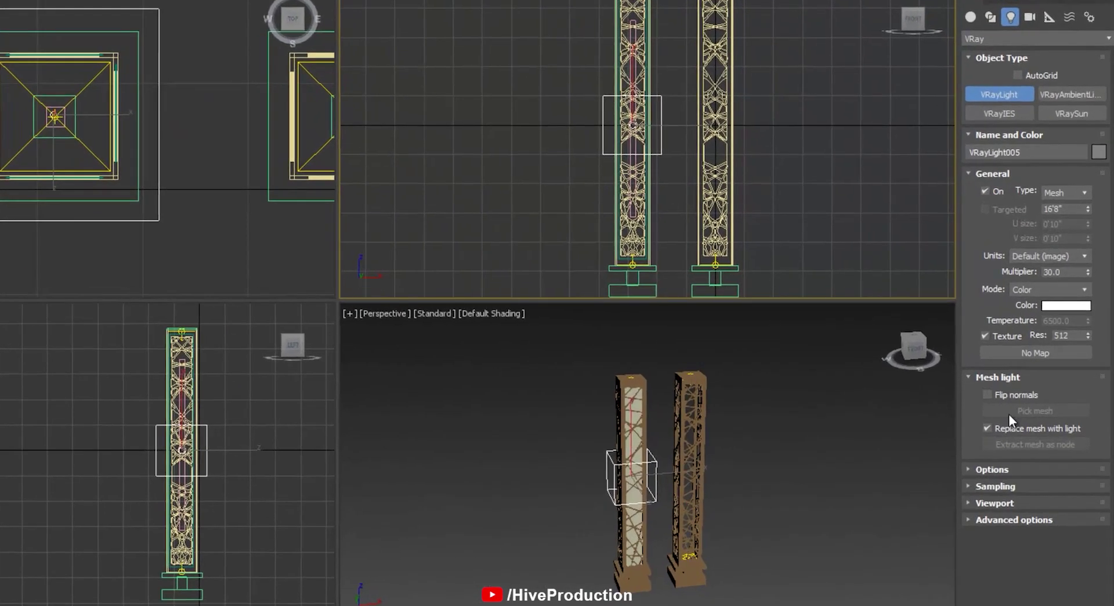
pyautogui.press('w')
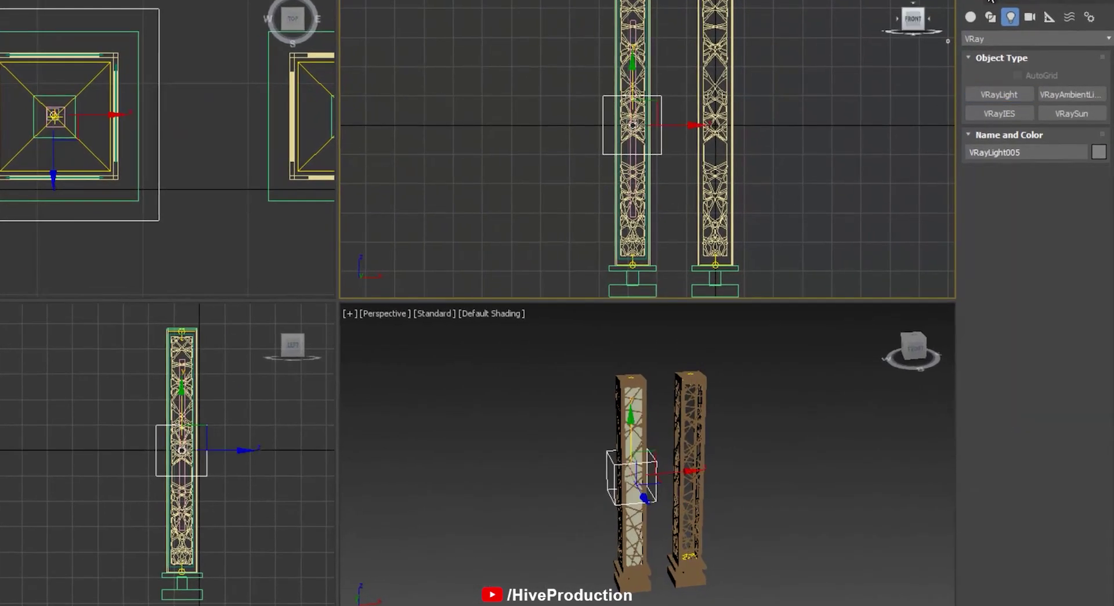
pyautogui.click(991, 1)
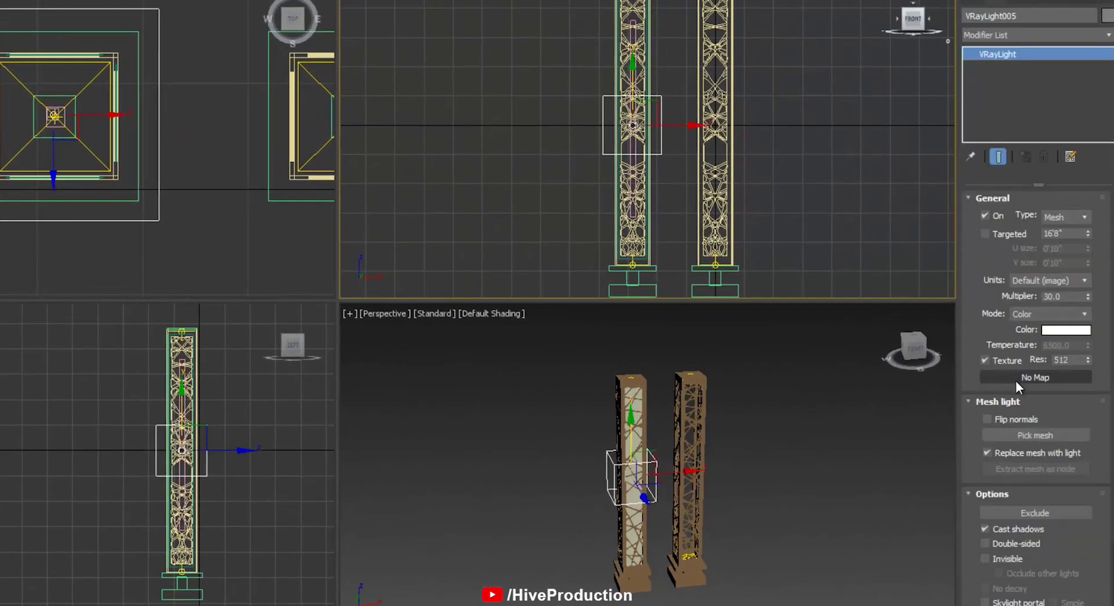
pyautogui.click(1014, 438)
pyautogui.scroll(3, 619, 122)
pyautogui.click(650, 174)
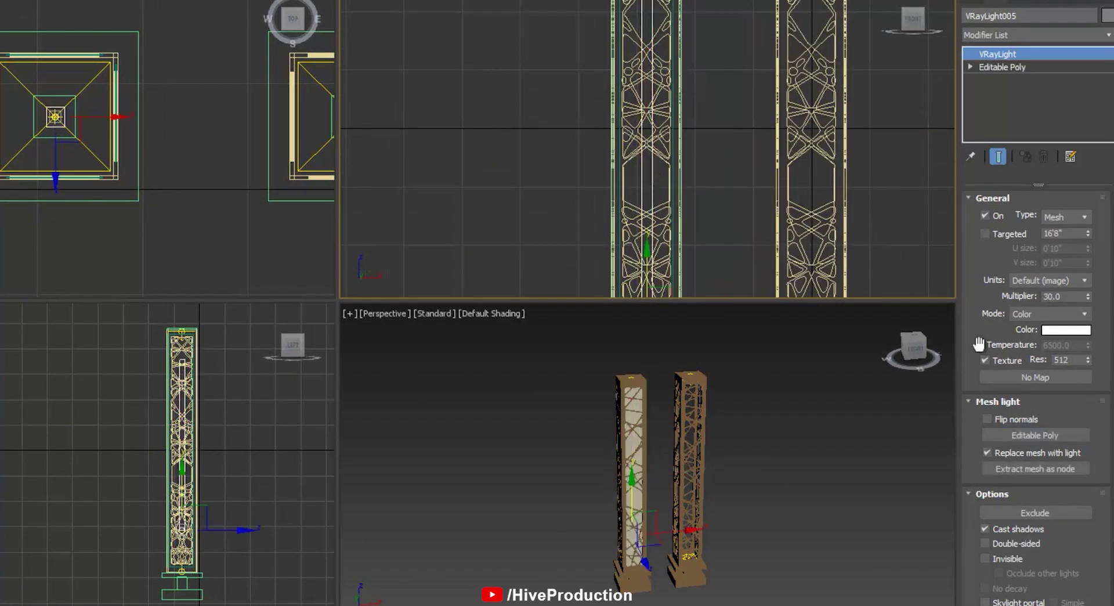
# - Give the mesh light a warm light-orange color and deselect it
pyautogui.click(1069, 329)
pyautogui.click(220, 46)
pyautogui.click(238, 32)
pyautogui.moveTo(99, 92); pyautogui.dragTo(100, 78)
pyautogui.click(221, 150)
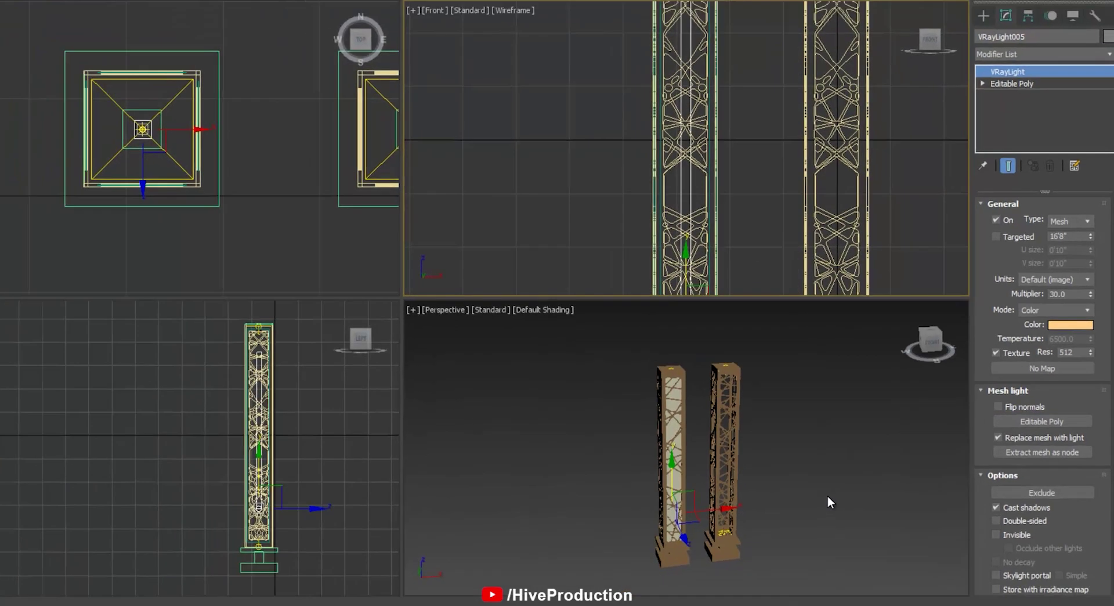
pyautogui.click(707, 488)
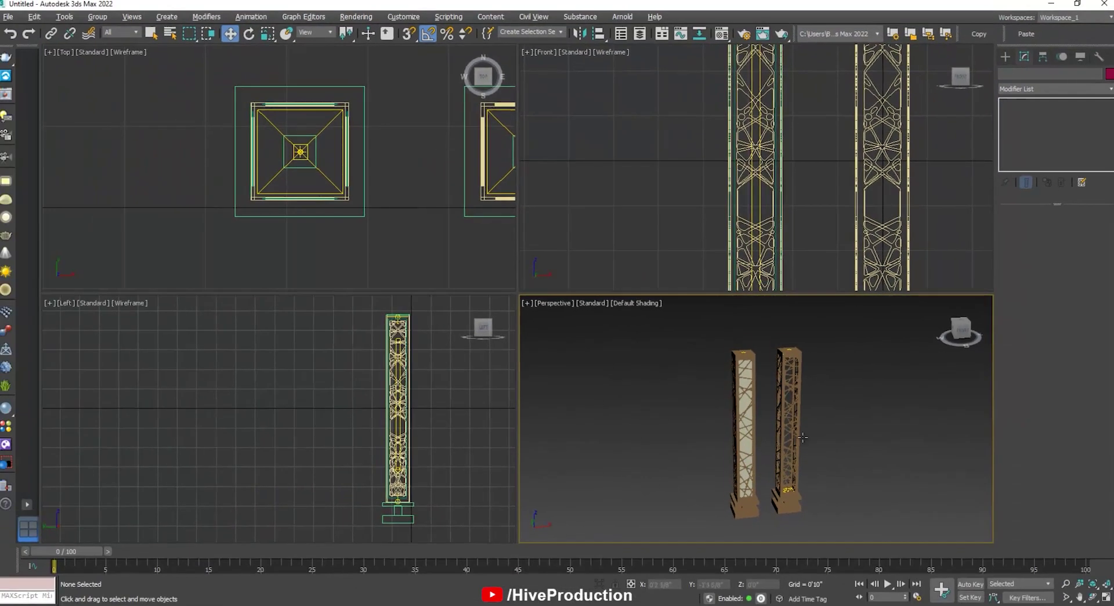
# - Create a Target camera in the Top view, placed in front of the pillars and aimed between them
pyautogui.moveTo(883, 441)
pyautogui.keyDown('alt'); pyautogui.mouseDown(button='middle')
pyautogui.moveTo(844, 432)
pyautogui.moveTo(865, 434)
pyautogui.mouseUp(button='middle'); pyautogui.keyUp('alt')
pyautogui.hotkey('alt', 'w')
pyautogui.keyDown('alt'); pyautogui.moveTo(629, 291); pyautogui.dragTo(649, 298, button='middle'); pyautogui.keyUp('alt')
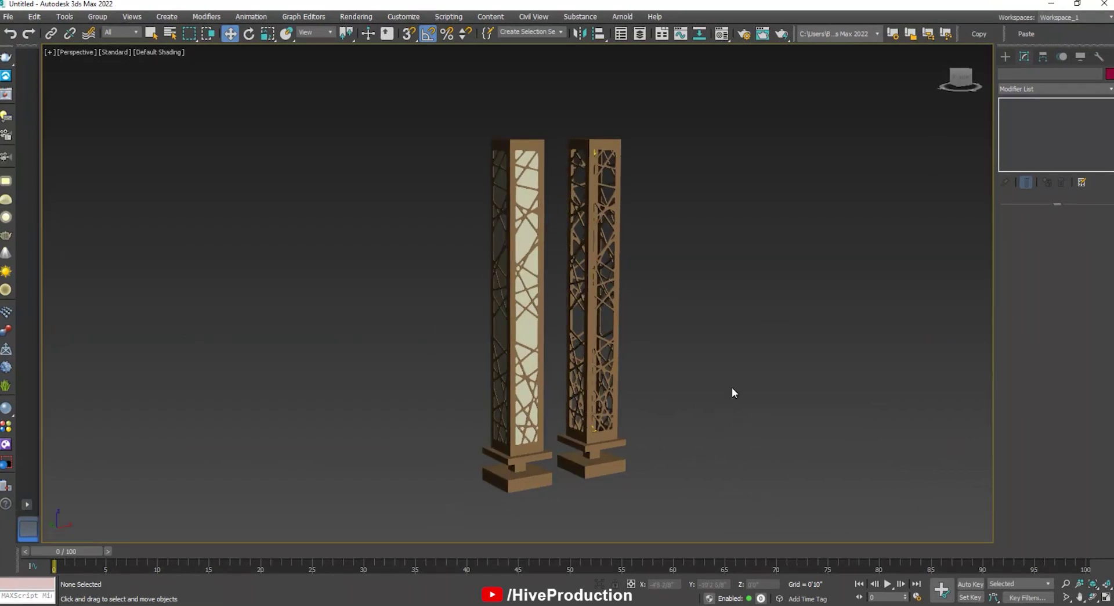
pyautogui.keyDown('alt'); pyautogui.moveTo(732, 388); pyautogui.dragTo(642, 382, button='middle'); pyautogui.keyUp('alt')
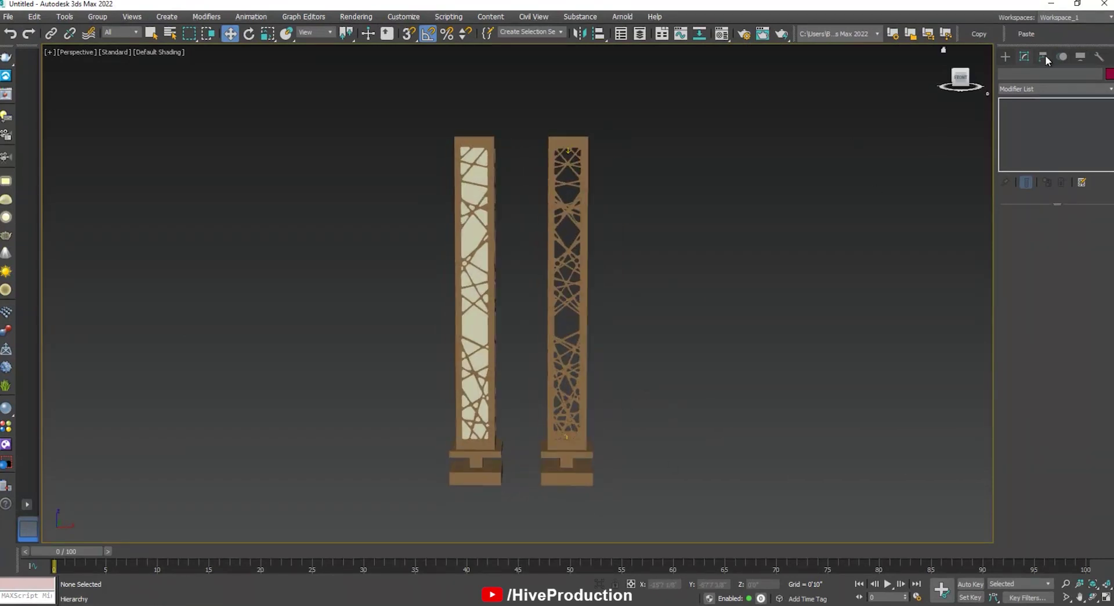
pyautogui.click(1007, 56)
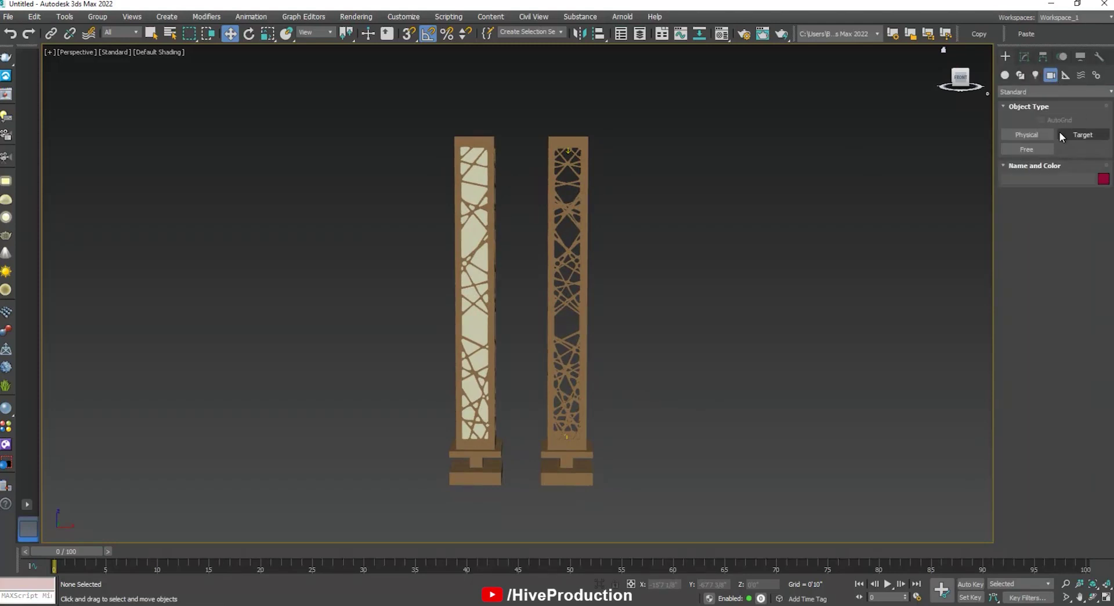
pyautogui.keyDown('alt'); pyautogui.moveTo(630, 164); pyautogui.dragTo(442, 285, button='middle'); pyautogui.keyUp('alt')
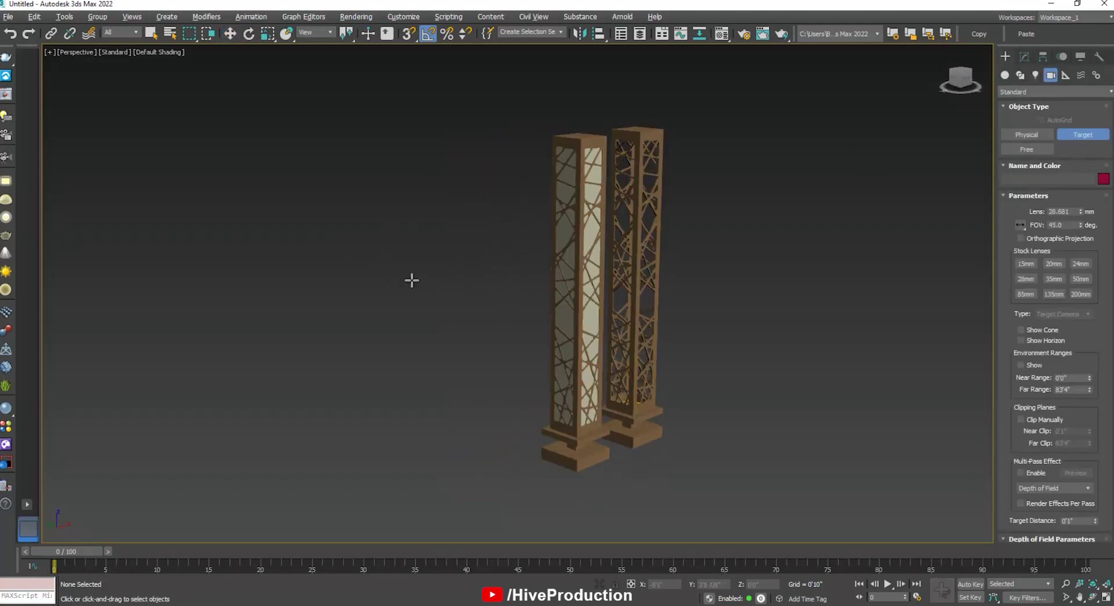
pyautogui.hotkey('alt', 'w')
pyautogui.scroll(-10, 239, 161)
pyautogui.moveTo(259, 177); pyautogui.dragTo(293, 169, button='middle')
pyautogui.scroll(1, 305, 238)
pyautogui.moveTo(293, 227); pyautogui.dragTo(294, 157)
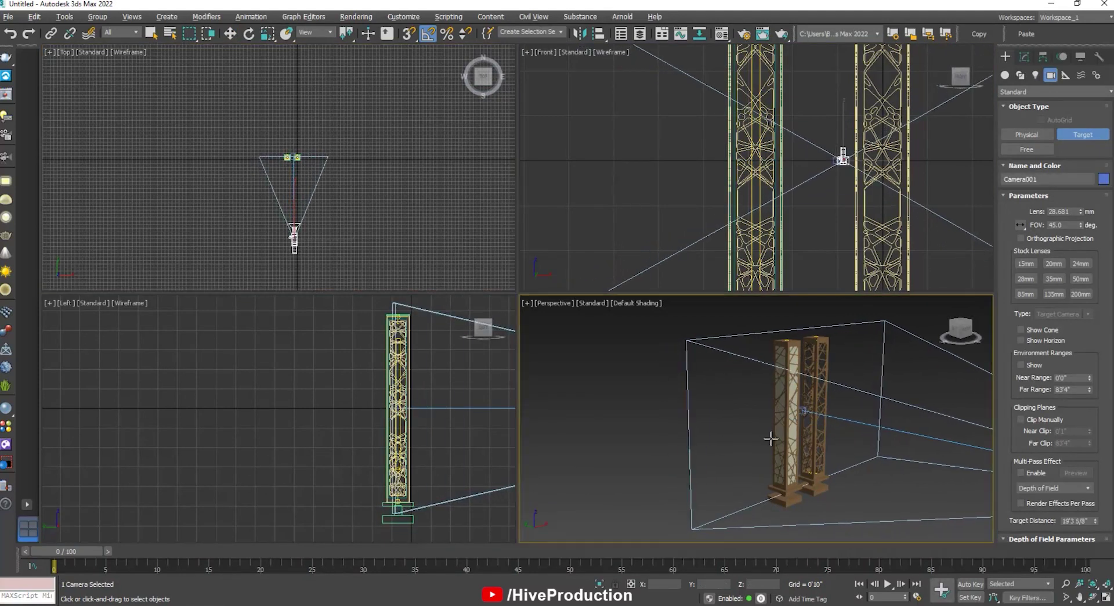
# - Switch the Perspective viewport to the camera view and reframe it so both pillars stand in its right half
pyautogui.press('c')
pyautogui.hotkey('alt', 'z')
pyautogui.moveTo(743, 409); pyautogui.dragTo(753, 423)
pyautogui.moveTo(750, 419); pyautogui.dragTo(841, 418, button='middle')
pyautogui.moveTo(843, 417); pyautogui.dragTo(844, 408)
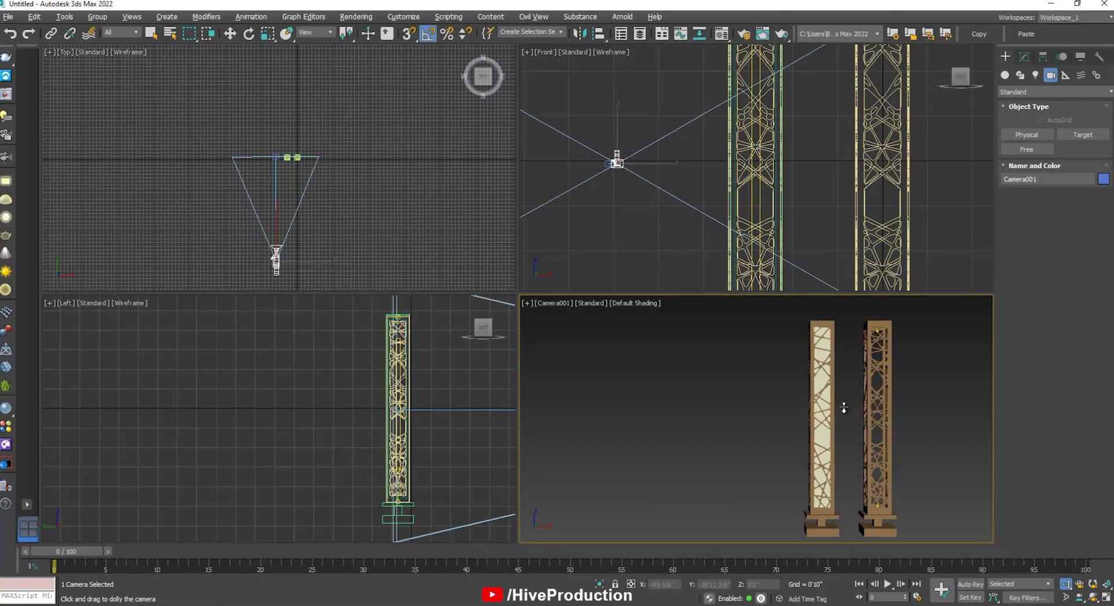
pyautogui.press('w')
pyautogui.click(854, 430)
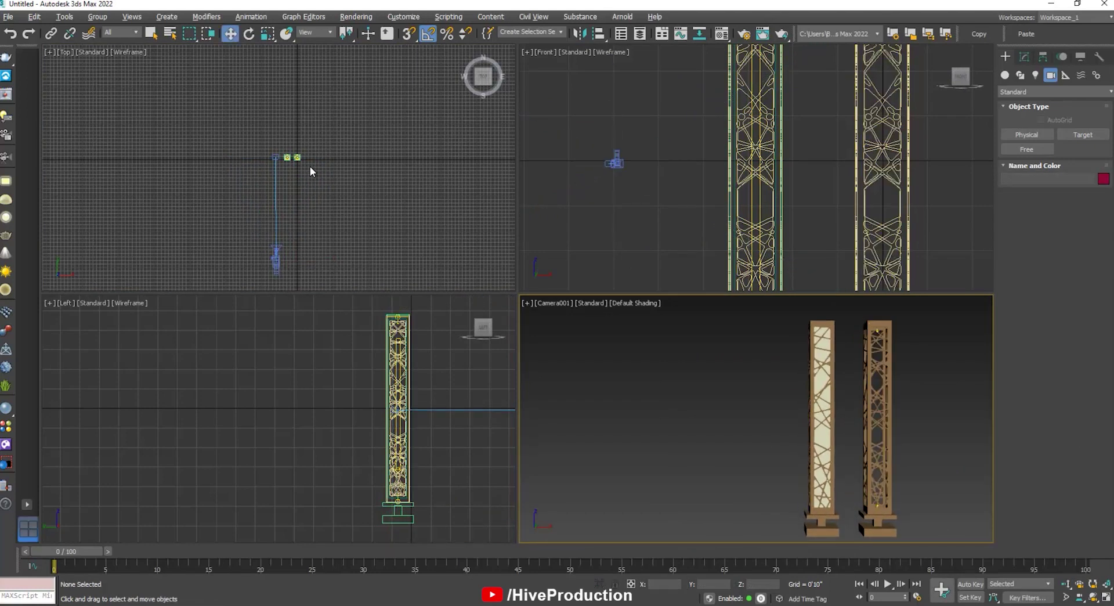
# - Group all parts of the pillar without backing panels and move the group closer to the left pillar
pyautogui.scroll(4, 299, 164)
pyautogui.click(292, 147)
pyautogui.scroll(3, 292, 149)
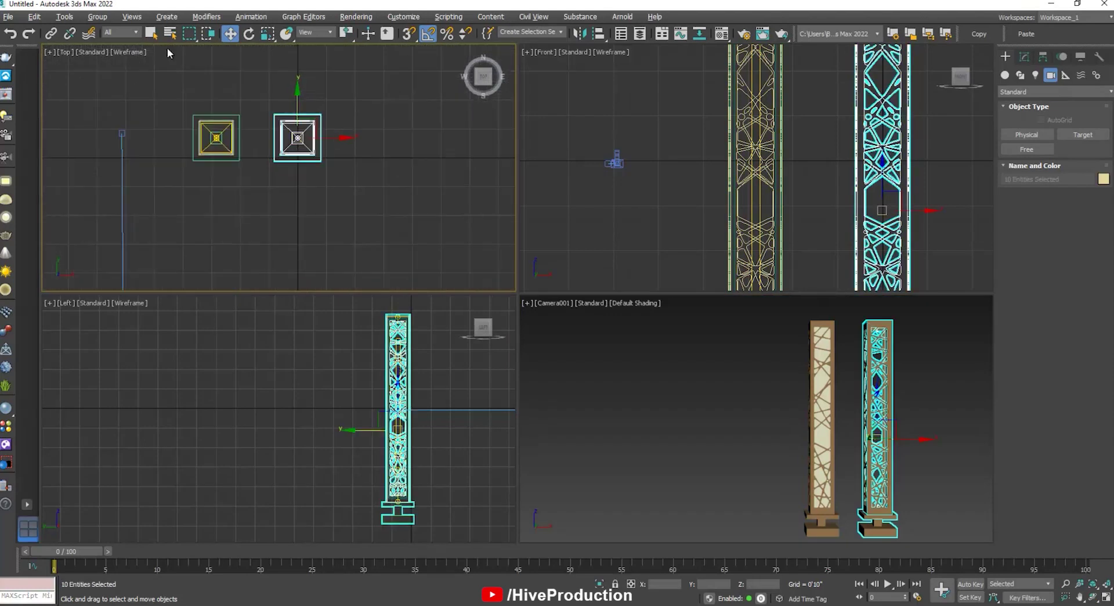
pyautogui.click(100, 16)
pyautogui.click(100, 27)
pyautogui.click(554, 330)
pyautogui.moveTo(333, 141); pyautogui.dragTo(314, 142)
pyautogui.click(292, 202)
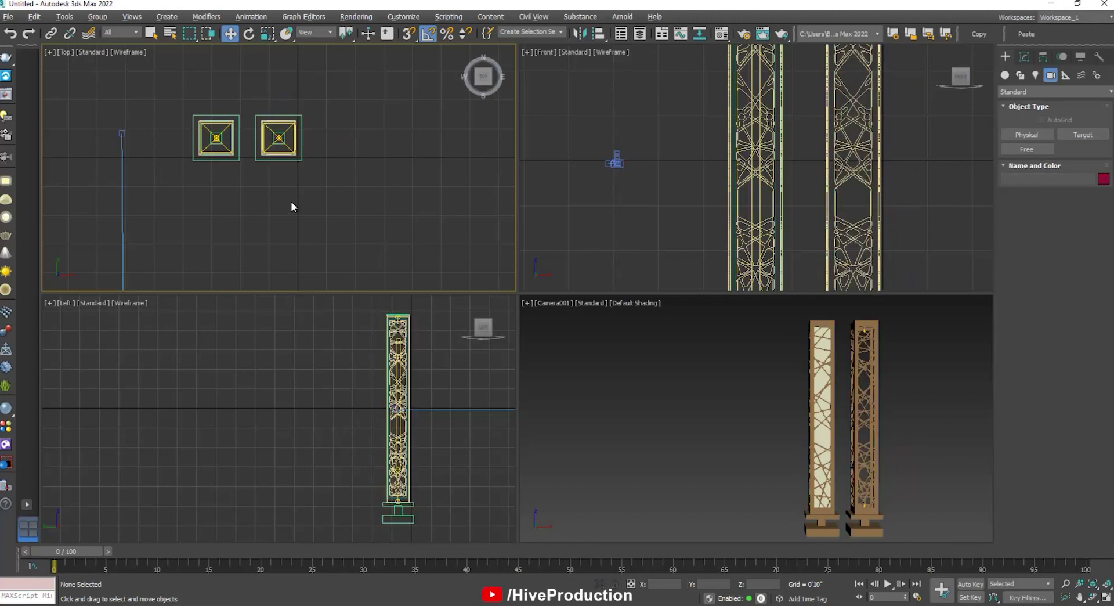
# - Clone the grouped pillar once as an instance, placed at equal spacing on its right side
pyautogui.moveTo(247, 192); pyautogui.dragTo(255, 191)
pyautogui.keyDown('shift'); pyautogui.moveTo(311, 139); pyautogui.dragTo(371, 139); pyautogui.keyUp('shift')
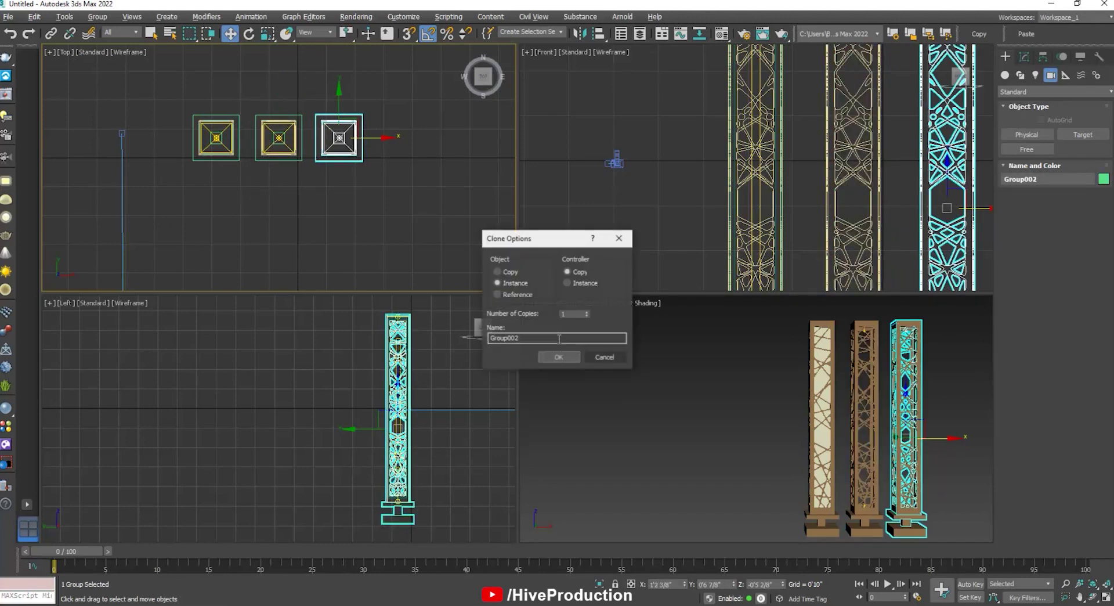
pyautogui.click(555, 357)
pyautogui.rightClick(548, 397)
# - Make the third material slot a VRayMtl and assign it to the new rightmost pillar
pyautogui.press('m')
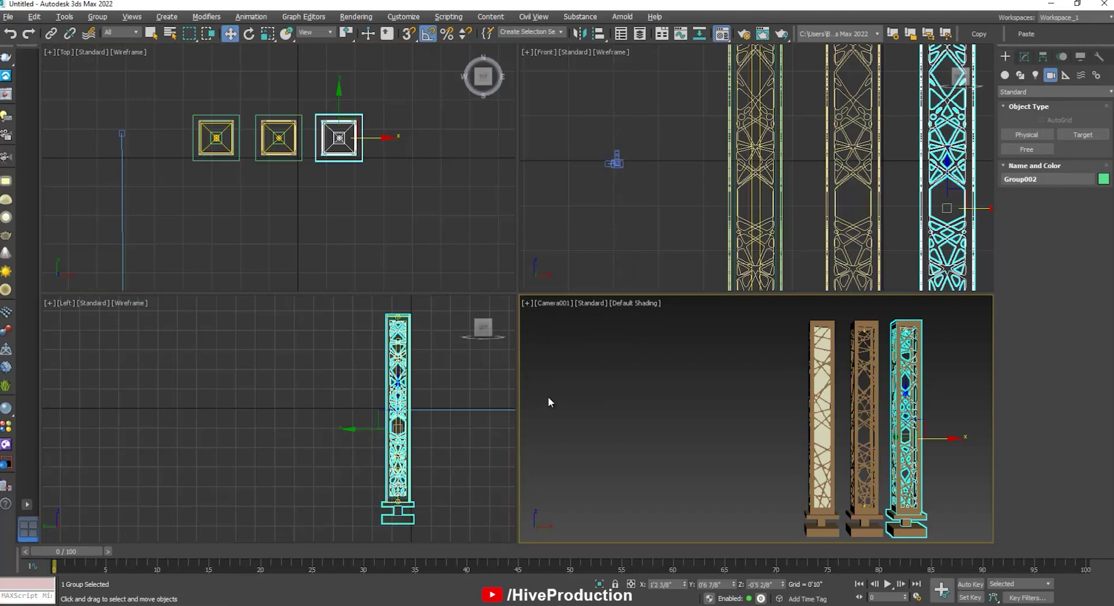
pyautogui.press('m')
pyautogui.click(170, 96)
pyautogui.click(101, 219)
pyautogui.doubleClick(823, 376)
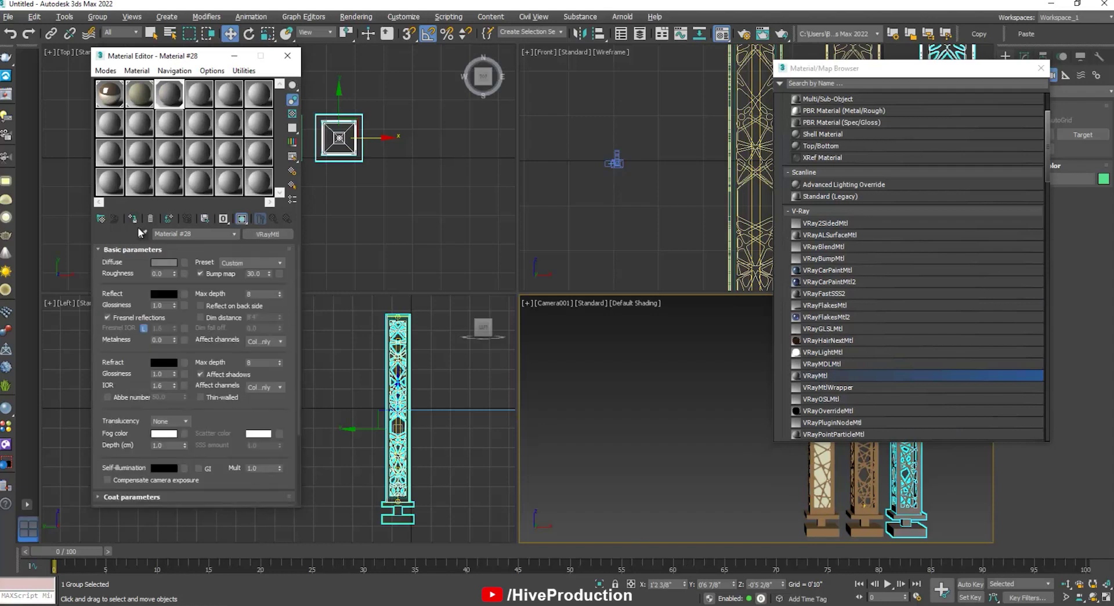
# - Set the new VRayMtl's diffuse color to white and its reflection to mid gray, and close the Material/Map Browser
pyautogui.click(160, 262)
pyautogui.click(343, 157)
pyautogui.press('Return')
pyautogui.click(163, 293)
pyautogui.moveTo(375, 149); pyautogui.dragTo(418, 148)
pyautogui.click(455, 177)
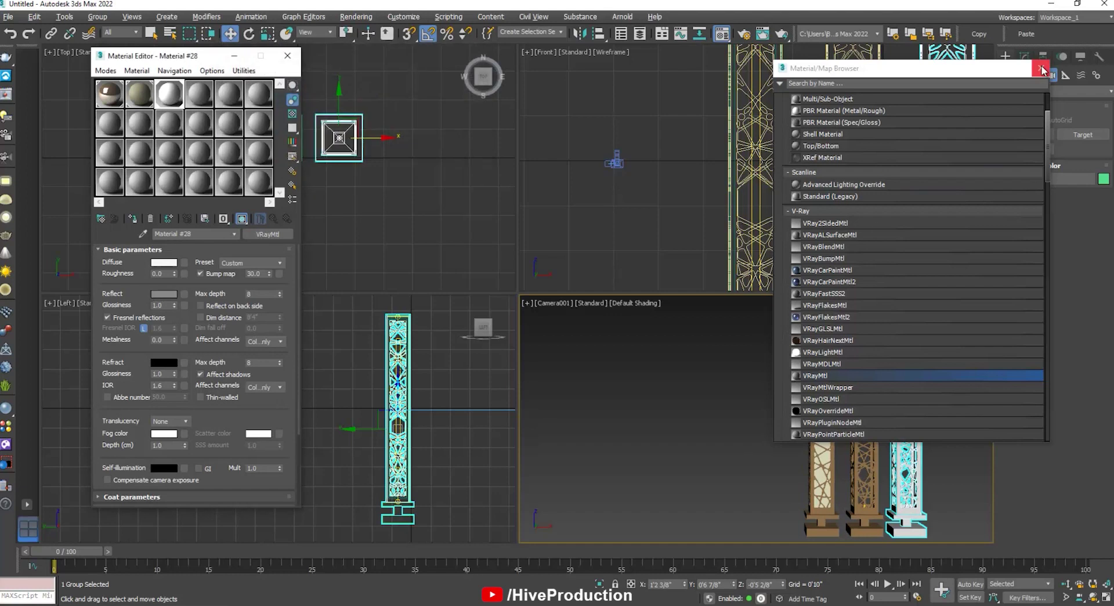
pyautogui.click(1041, 67)
pyautogui.click(705, 468)
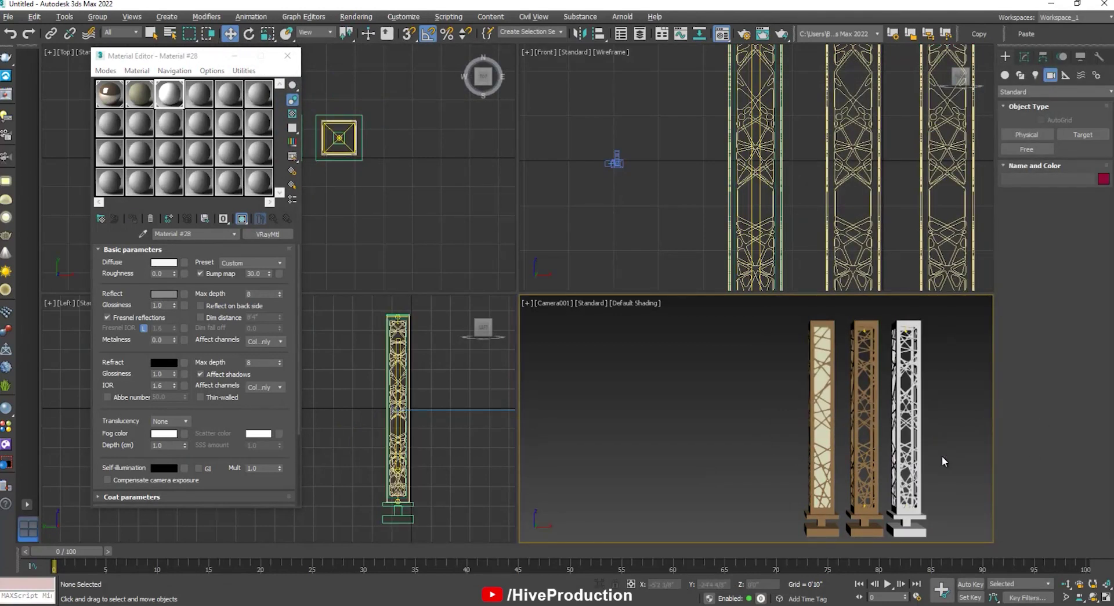
# - Clone the entire pillar with backing panels once as instances, placed on its left side
pyautogui.click(834, 457)
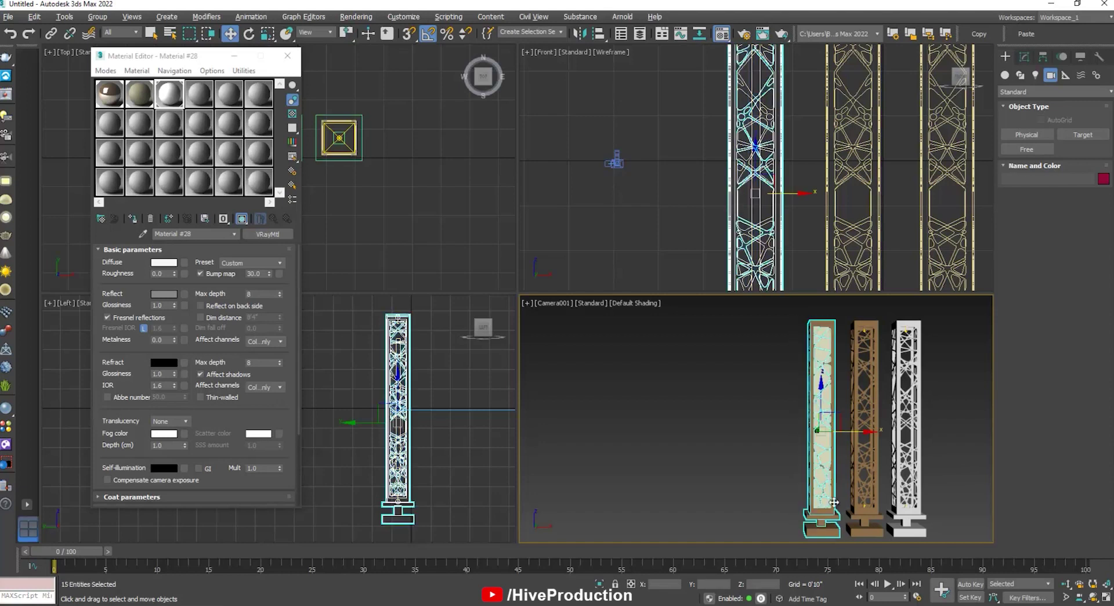
pyautogui.keyDown('shift'); pyautogui.moveTo(847, 433); pyautogui.dragTo(807, 440); pyautogui.keyUp('shift')
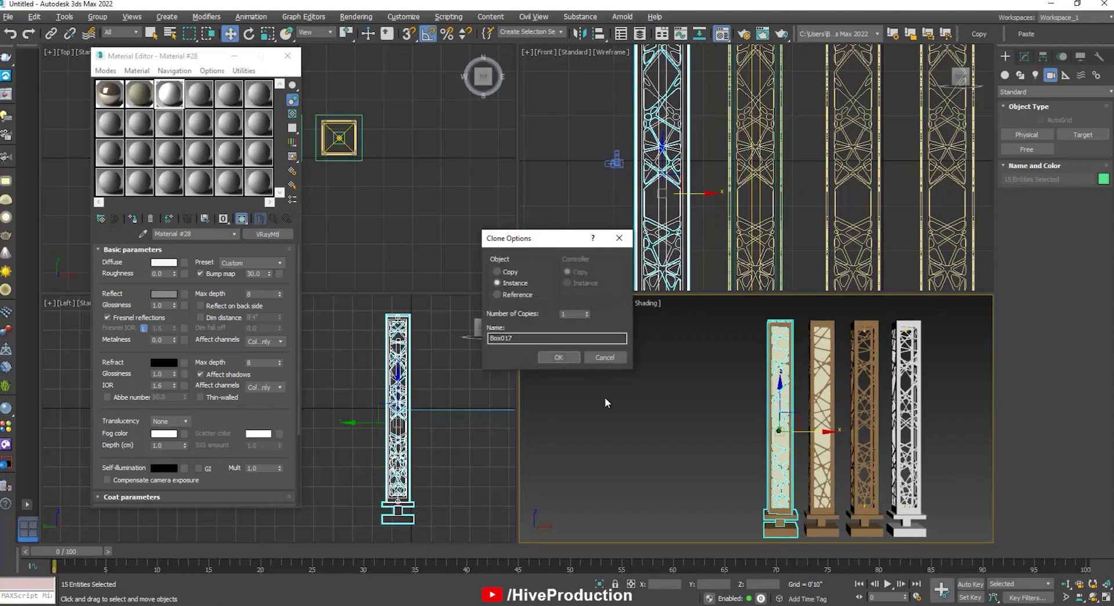
pyautogui.click(559, 356)
pyautogui.click(615, 421)
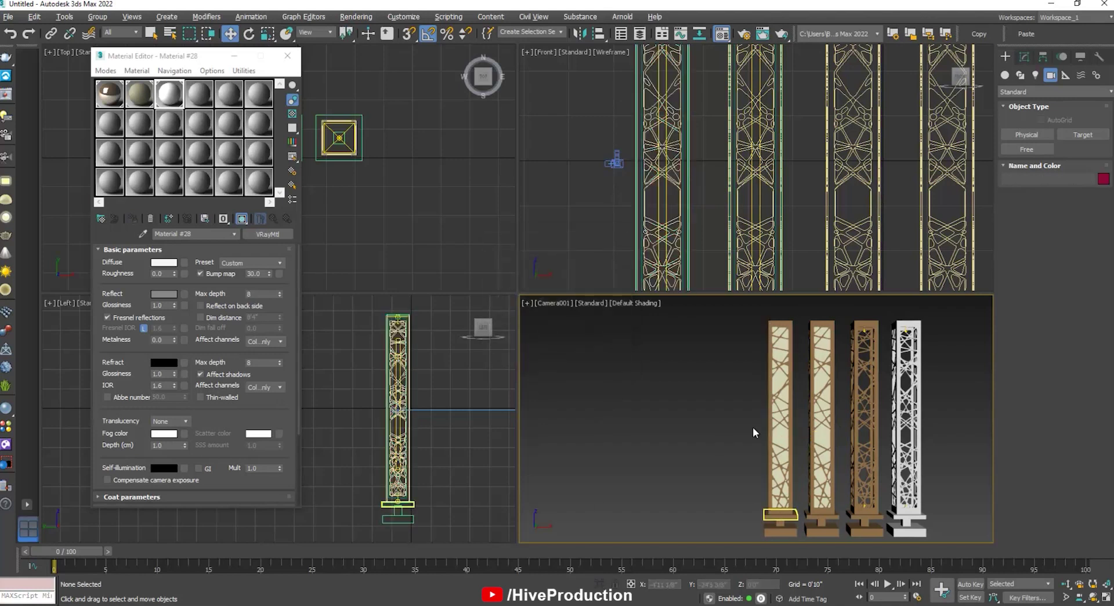
# - Select all objects of the leftmost pillar in the Top view
pyautogui.scroll(-2, 378, 191)
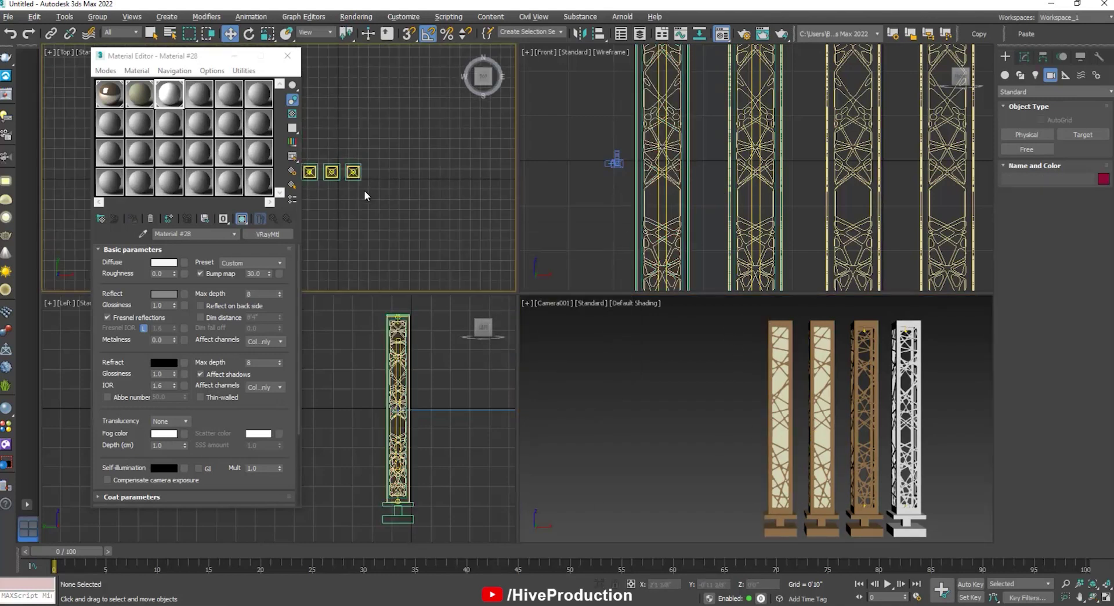
pyautogui.scroll(4, 407, 206)
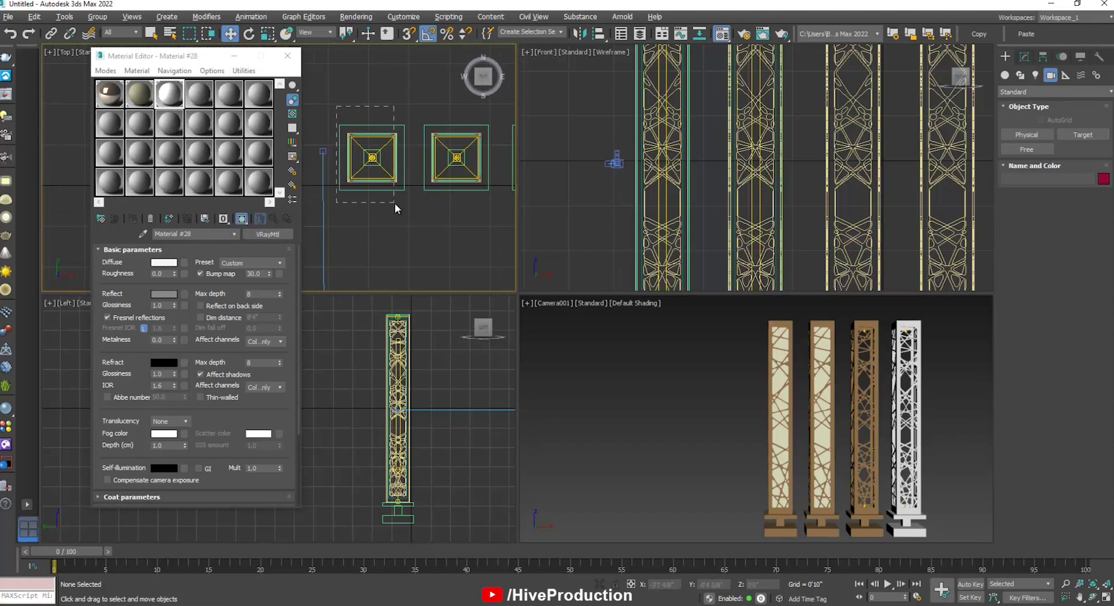
pyautogui.click(392, 185)
pyautogui.scroll(3, 386, 175)
pyautogui.click(382, 110)
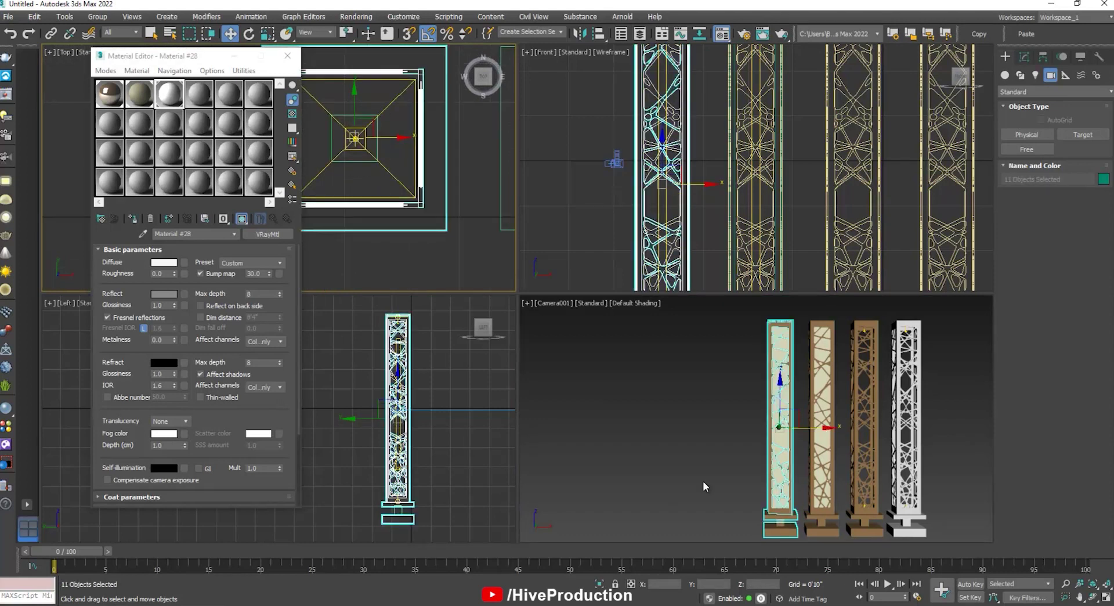
# - Remove the four backing panels from the leftmost pillar's selection, keeping the lattice, frame and base parts selected
pyautogui.keyDown('alt'); pyautogui.click(782, 349); pyautogui.keyUp('alt')
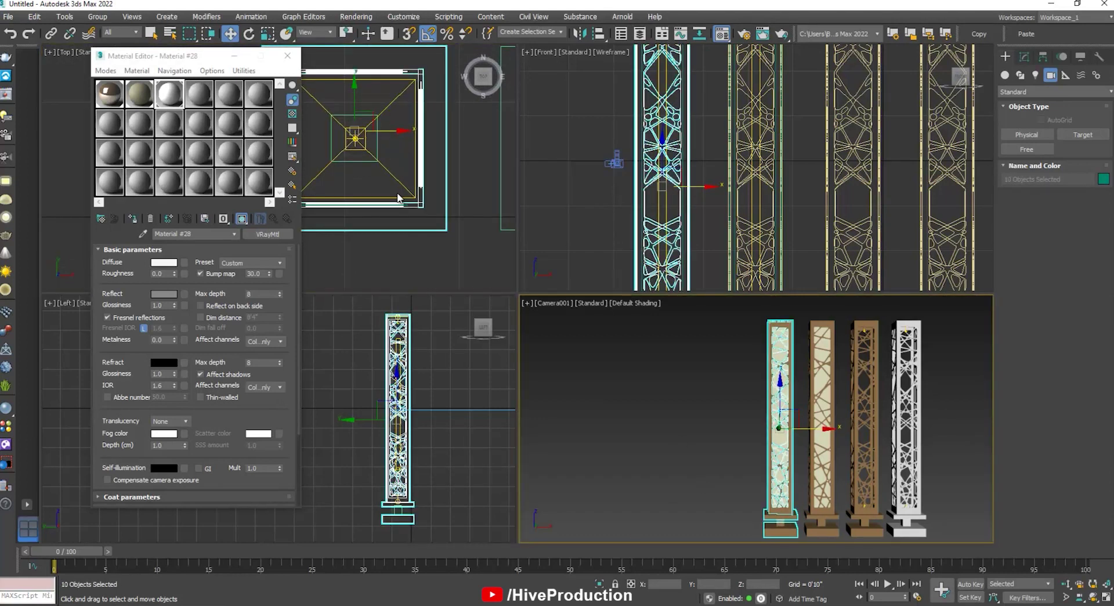
pyautogui.hotkey('alt', 'w')
pyautogui.scroll(5, 663, 409)
pyautogui.keyDown('alt'); pyautogui.click(641, 479); pyautogui.keyUp('alt')
pyautogui.scroll(-5, 598, 418)
pyautogui.scroll(4, 514, 305)
pyautogui.keyDown('alt'); pyautogui.click(495, 320); pyautogui.keyUp('alt')
pyautogui.moveTo(964, 387); pyautogui.dragTo(523, 314, button='middle')
pyautogui.keyDown('alt'); pyautogui.click(712, 321); pyautogui.keyUp('alt')
pyautogui.scroll(-5, 642, 386)
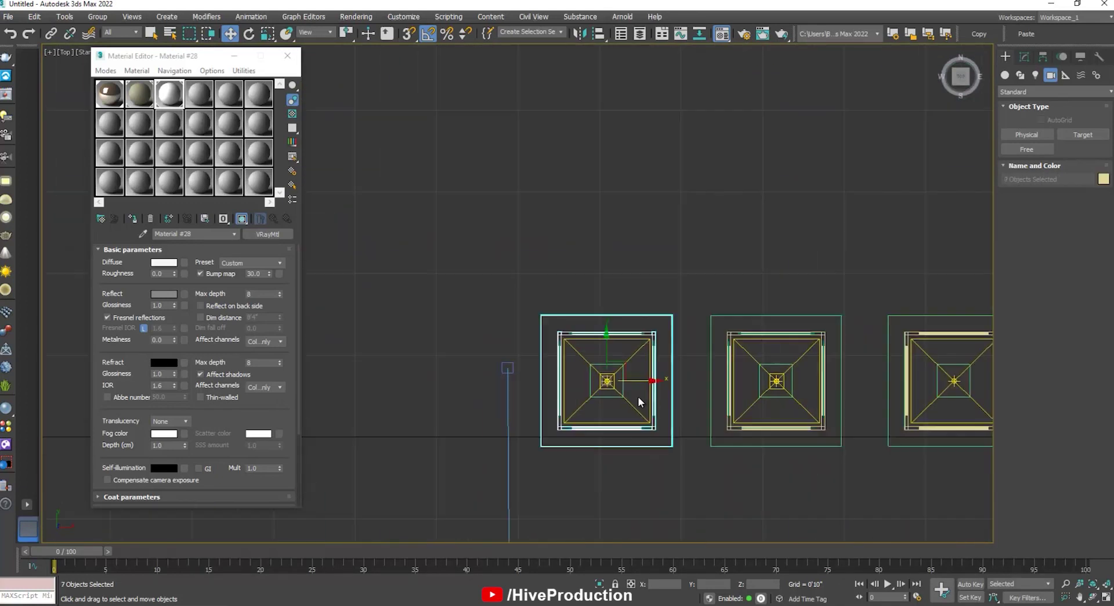
pyautogui.hotkey('alt', 'w')
# - Make the fourth material slot a VRayMtl and assign it to the selected parts of the leftmost pillar
pyautogui.click(200, 94)
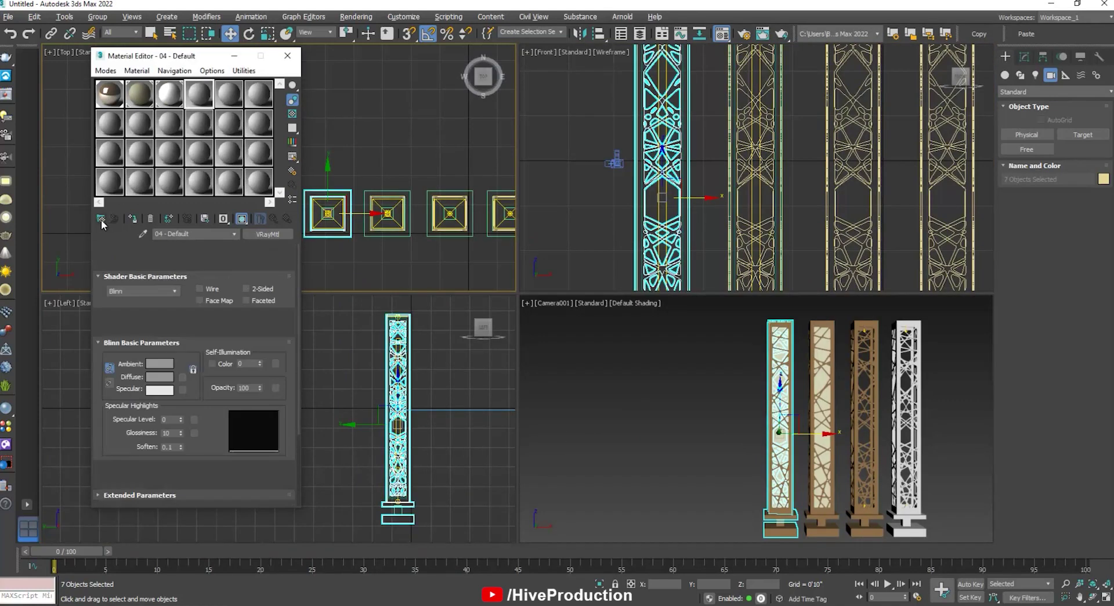
pyautogui.click(101, 218)
pyautogui.doubleClick(819, 376)
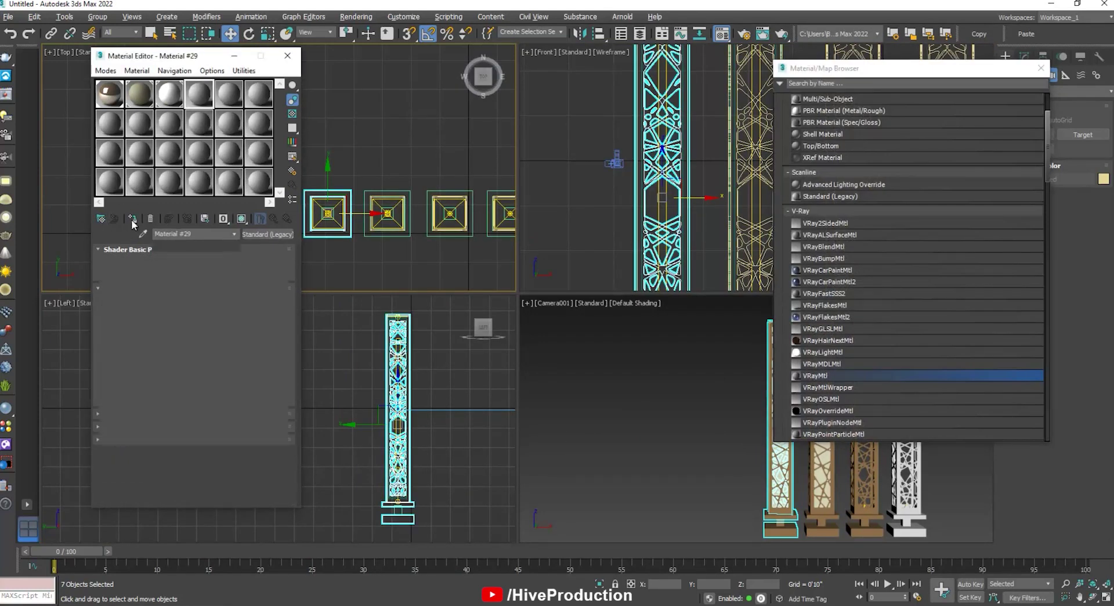
# - Set the new VRayMtl's diffuse color to near black and its reflection to dark gray, and close the Material/Map Browser
pyautogui.click(164, 262)
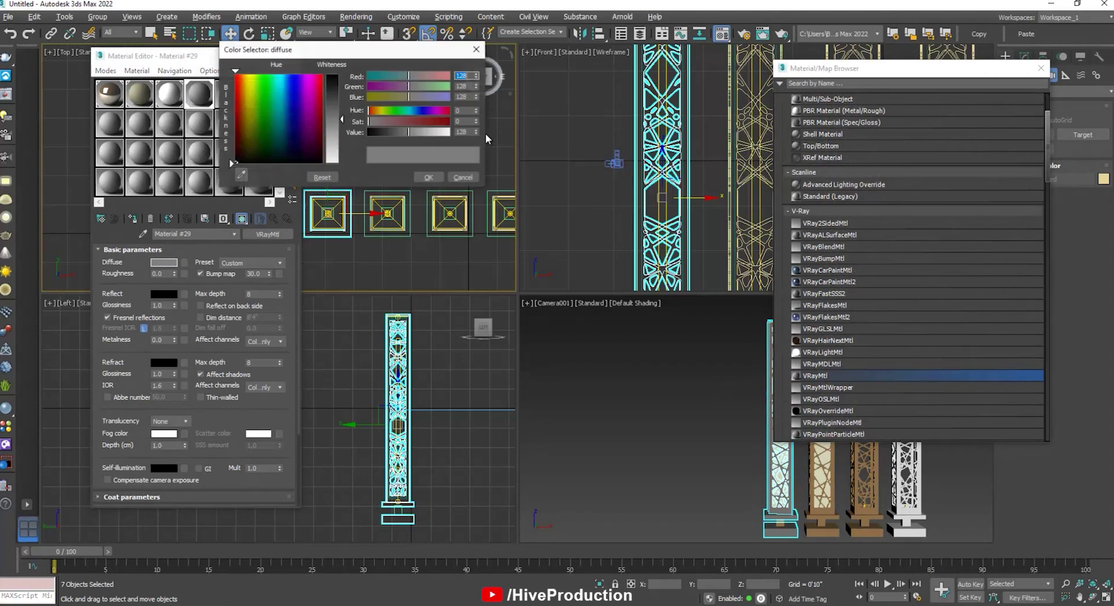
pyautogui.moveTo(336, 94)
pyautogui.mouseDown()
pyautogui.moveTo(336, 80)
pyautogui.moveTo(337, 113)
pyautogui.mouseUp()
pyautogui.click(427, 182)
pyautogui.click(168, 295)
pyautogui.click(427, 181)
pyautogui.click(427, 178)
pyautogui.click(1040, 69)
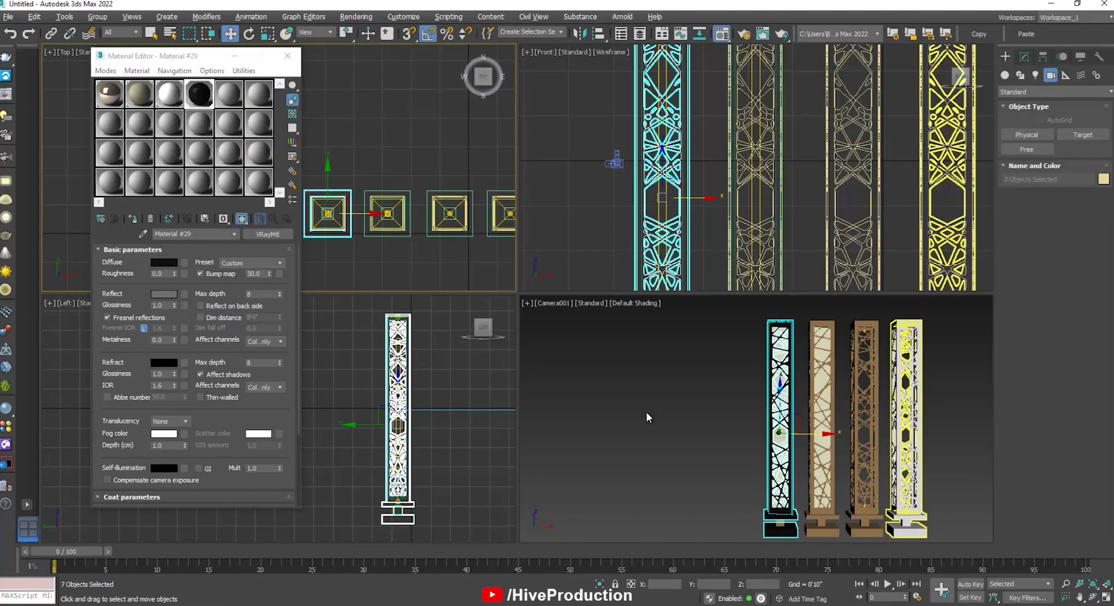
# - Clear the selection, reframe the camera view around the four pillars and close the Material Editor
pyautogui.click(668, 412)
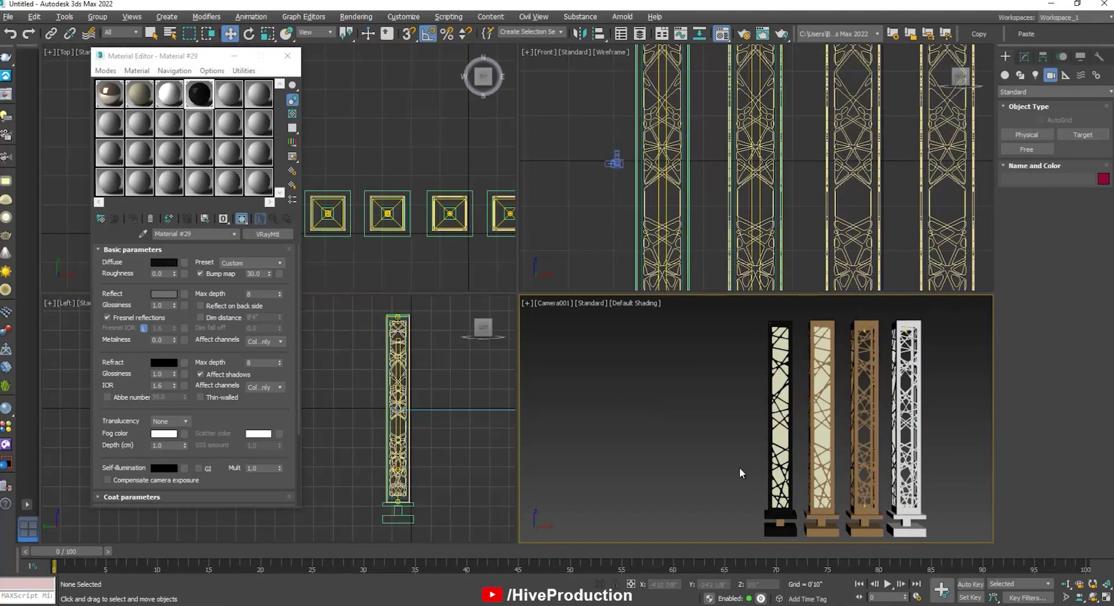
pyautogui.moveTo(891, 465); pyautogui.dragTo(915, 465, button='middle')
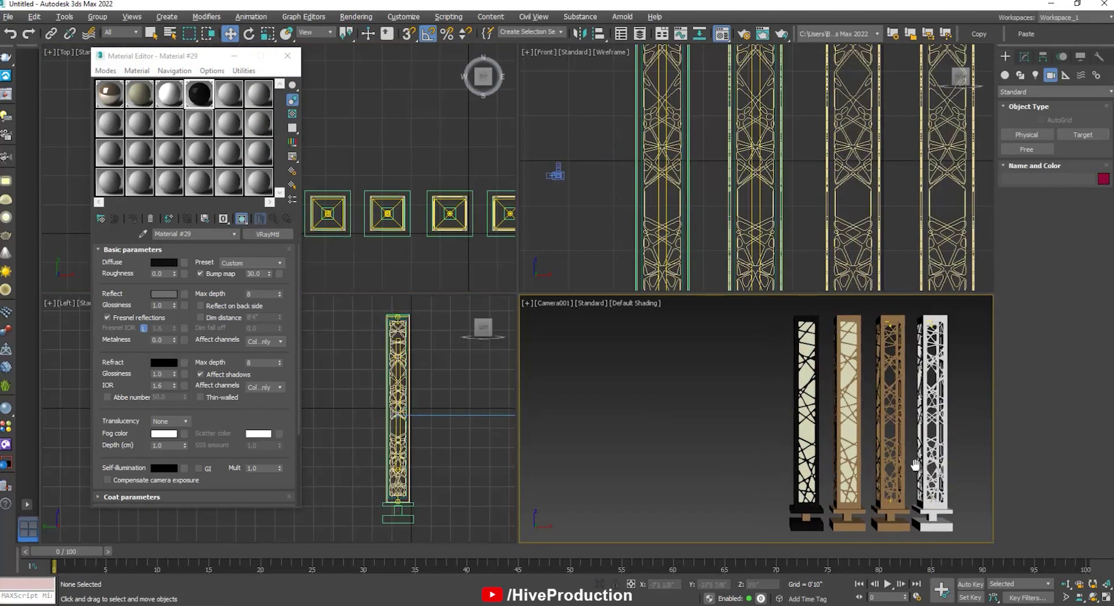
pyautogui.scroll(-1, 880, 451)
pyautogui.hotkey('alt', 'z')
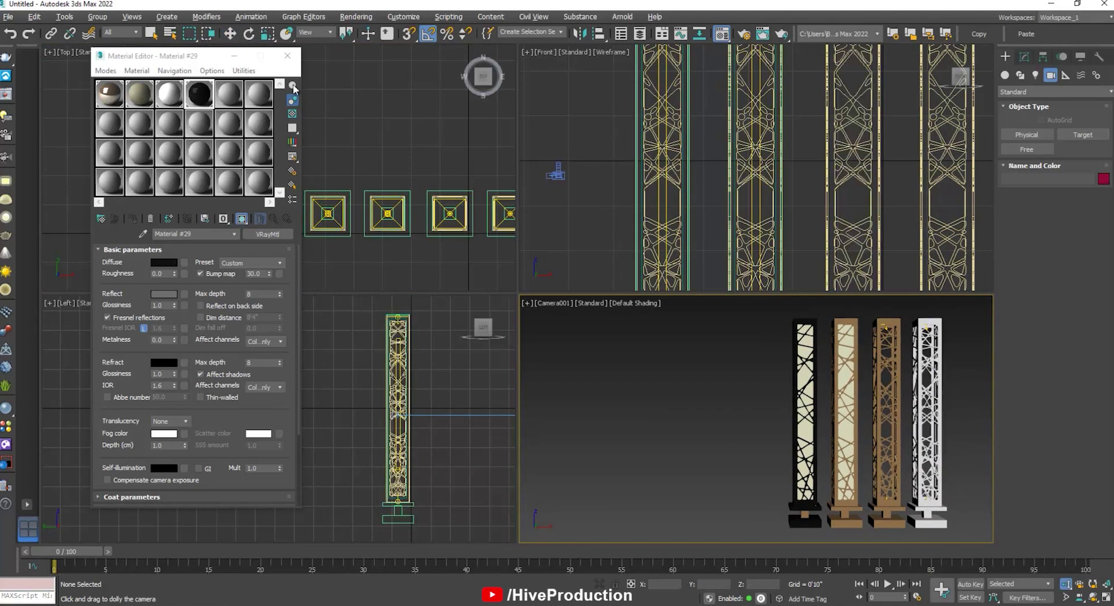
pyautogui.click(286, 57)
# - Create a cylinder around the pillars in the Top view, about 29' in radius and 15' high
pyautogui.click(1003, 76)
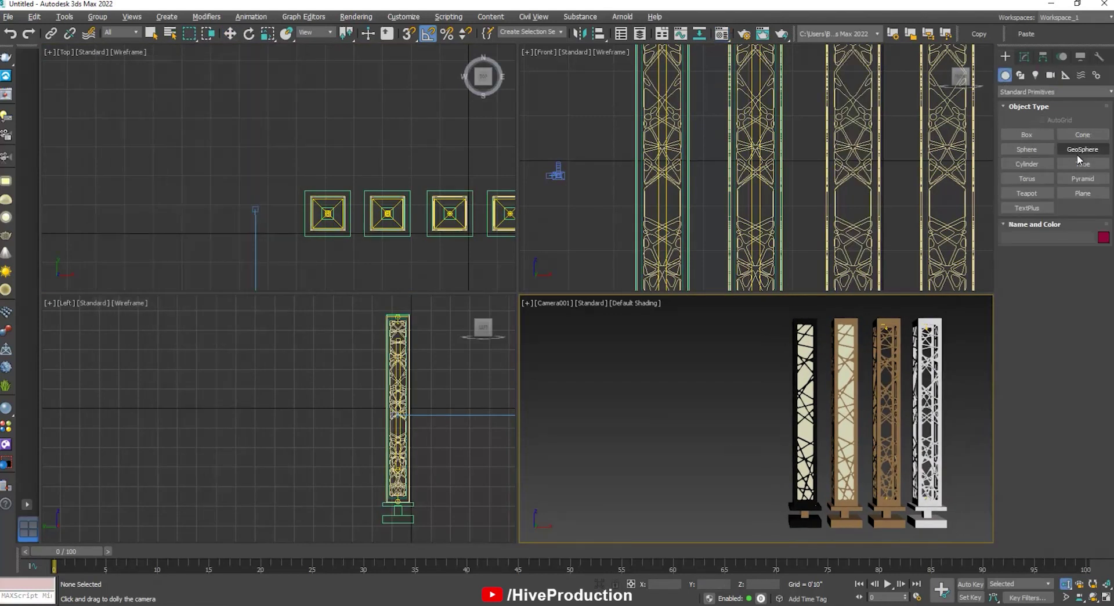
pyautogui.click(1027, 163)
pyautogui.scroll(-5, 256, 174)
pyautogui.moveTo(257, 177); pyautogui.dragTo(346, 266)
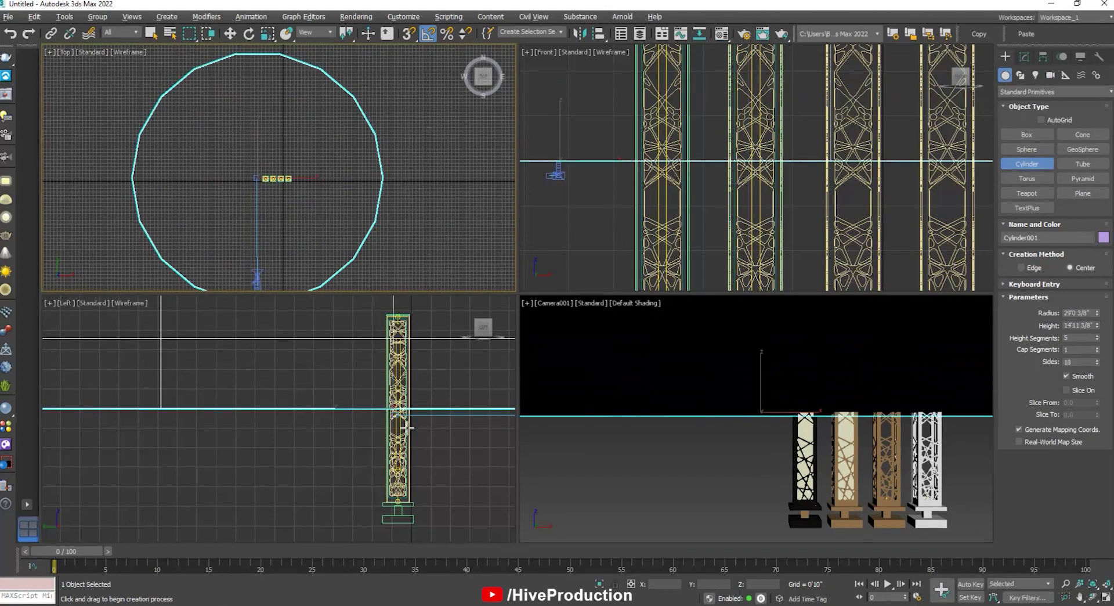
pyautogui.click(348, 201)
# - Move the cylinder down so its bottom face lines up with the underside of the pillar bases
pyautogui.scroll(-5, 404, 418)
pyautogui.scroll(-6, 404, 417)
pyautogui.press('w')
pyautogui.moveTo(402, 386); pyautogui.dragTo(402, 392)
pyautogui.scroll(-5, 761, 230)
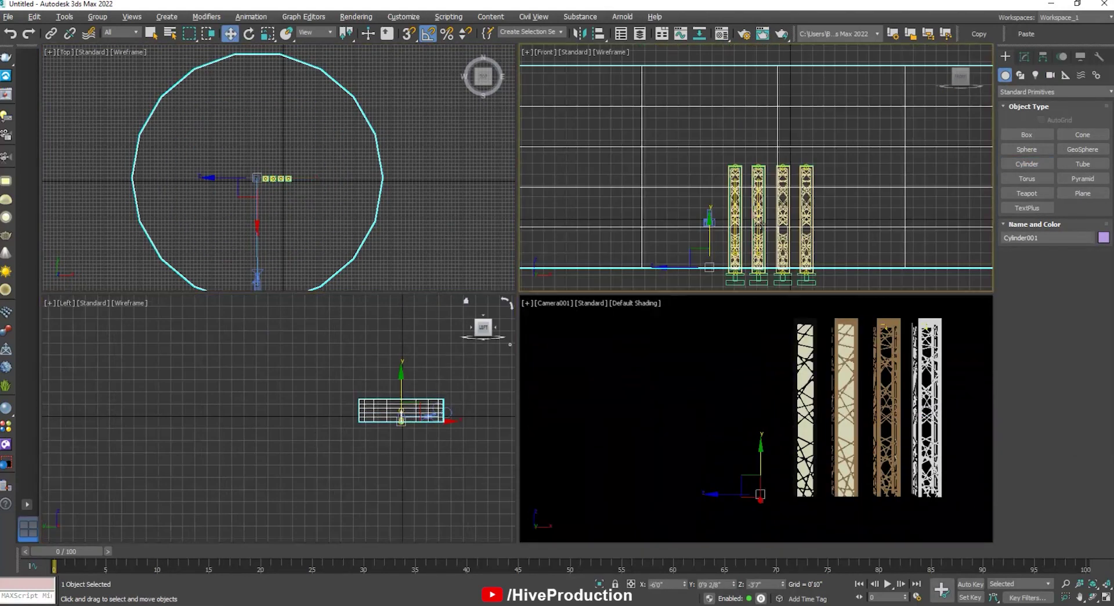
pyautogui.hotkey('alt', 'w')
pyautogui.scroll(5, 555, 296)
pyautogui.moveTo(361, 311); pyautogui.dragTo(370, 393, button='middle')
pyautogui.moveTo(371, 392); pyautogui.dragTo(369, 391)
pyautogui.scroll(-8, 609, 305)
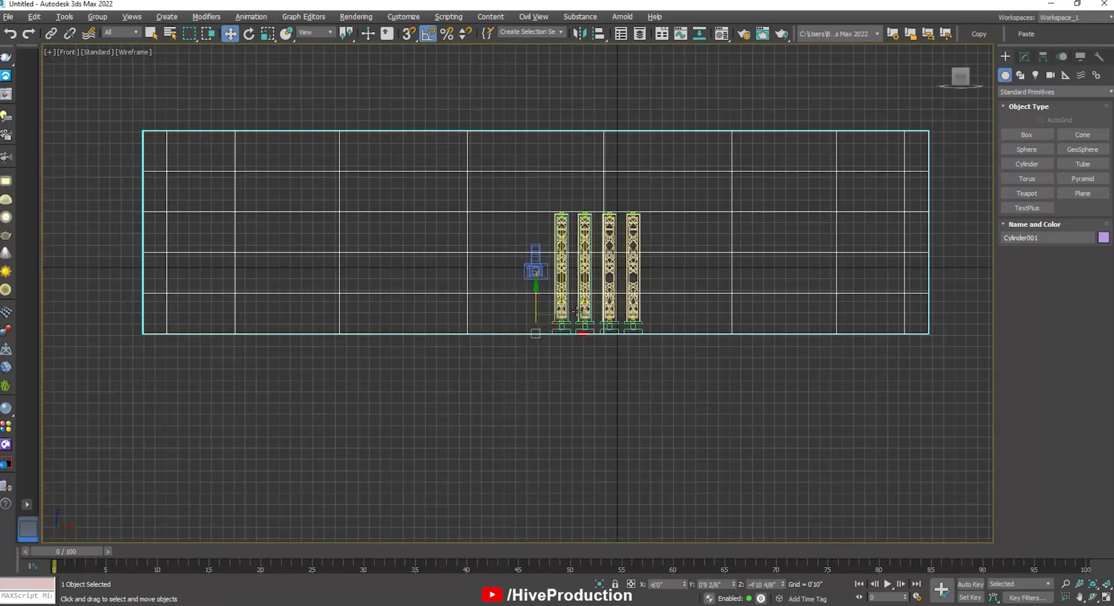
pyautogui.hotkey('alt', 'w')
# - Increase the cylinder's height to 28'6 6/8" and set its height segments to 1
pyautogui.click(1025, 57)
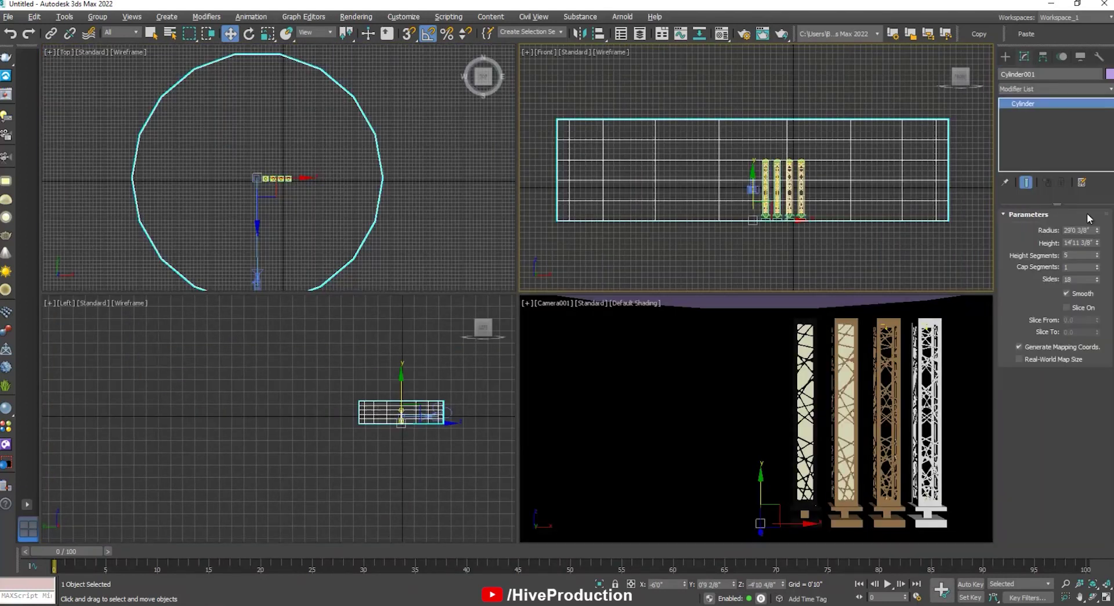
pyautogui.moveTo(1096, 245); pyautogui.dragTo(1088, 188)
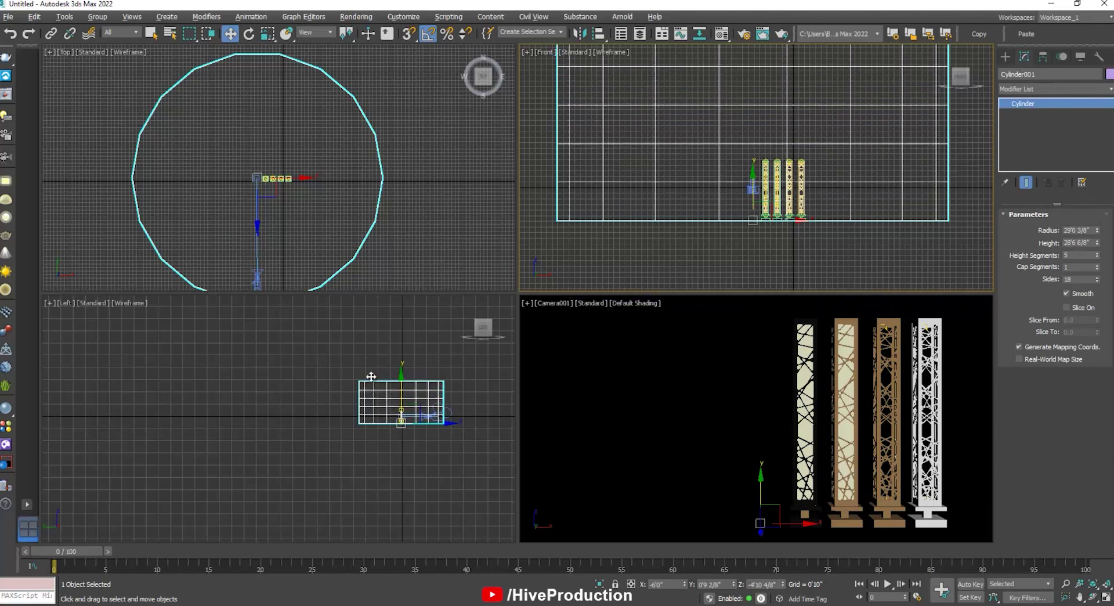
pyautogui.click(428, 465)
pyautogui.click(637, 421)
# - Change the Left view to Perspective, maximize it, and convert the cylinder to an Editable Poly
pyautogui.rightClick(389, 444)
pyautogui.press('p')
pyautogui.keyDown('alt'); pyautogui.moveTo(388, 445); pyautogui.dragTo(374, 462, button='middle'); pyautogui.keyUp('alt')
pyautogui.hotkey('alt', 'w')
pyautogui.moveTo(371, 430)
pyautogui.mouseDown(button='middle')
pyautogui.moveTo(316, 398)
pyautogui.moveTo(291, 398)
pyautogui.mouseUp(button='middle')
pyautogui.rightClick(668, 213)
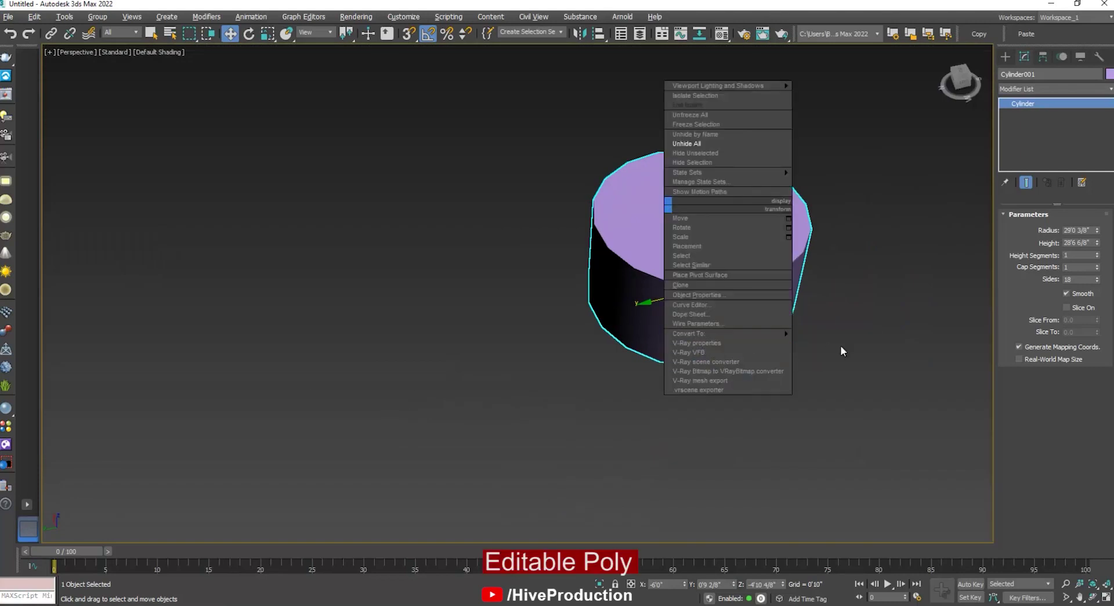
pyautogui.moveTo(781, 336)
pyautogui.click(815, 341)
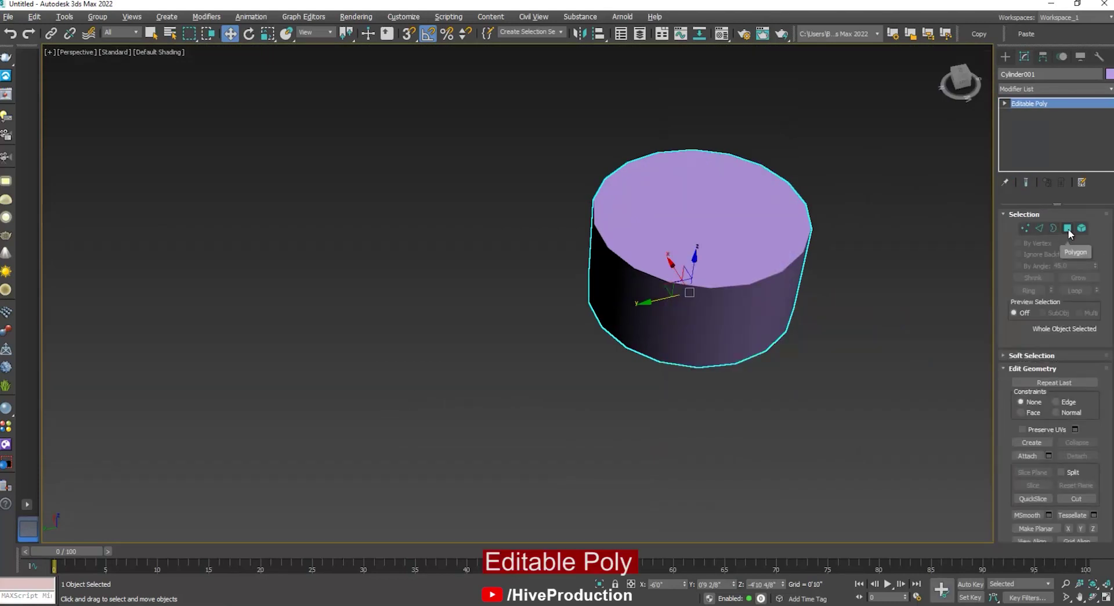
# - Delete the cylinder's top cap polygon
pyautogui.click(1068, 229)
pyautogui.click(701, 212)
pyautogui.press('Delete')
pyautogui.keyDown('alt'); pyautogui.moveTo(709, 217); pyautogui.dragTo(621, 371, button='middle'); pyautogui.keyUp('alt')
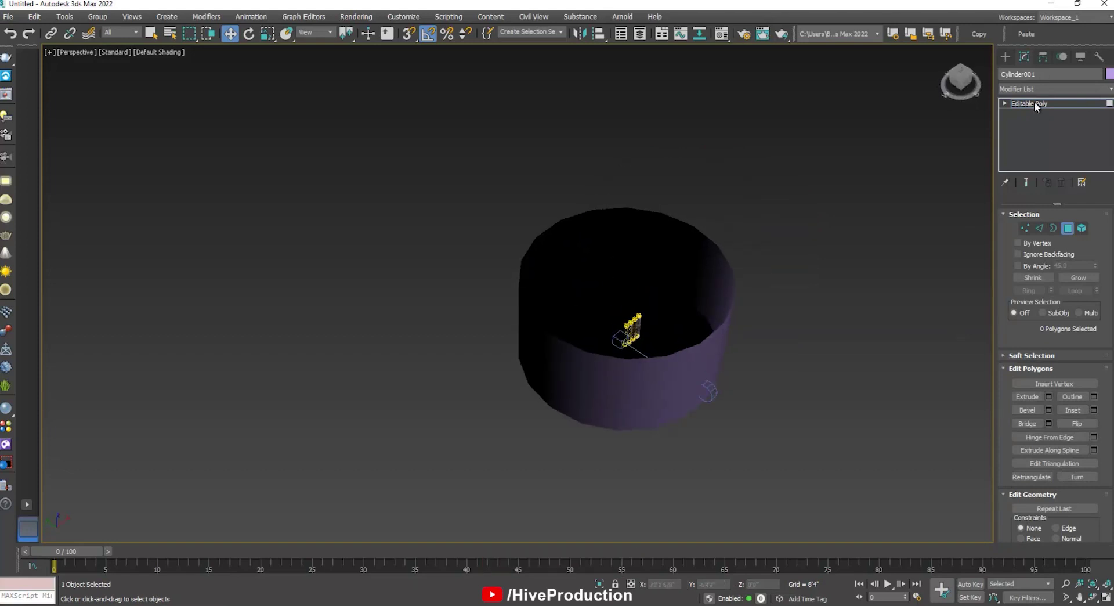
# - Connect the ring of vertical wall edges with two edge loops, pinched out close to the top and bottom rims
pyautogui.press('F4')
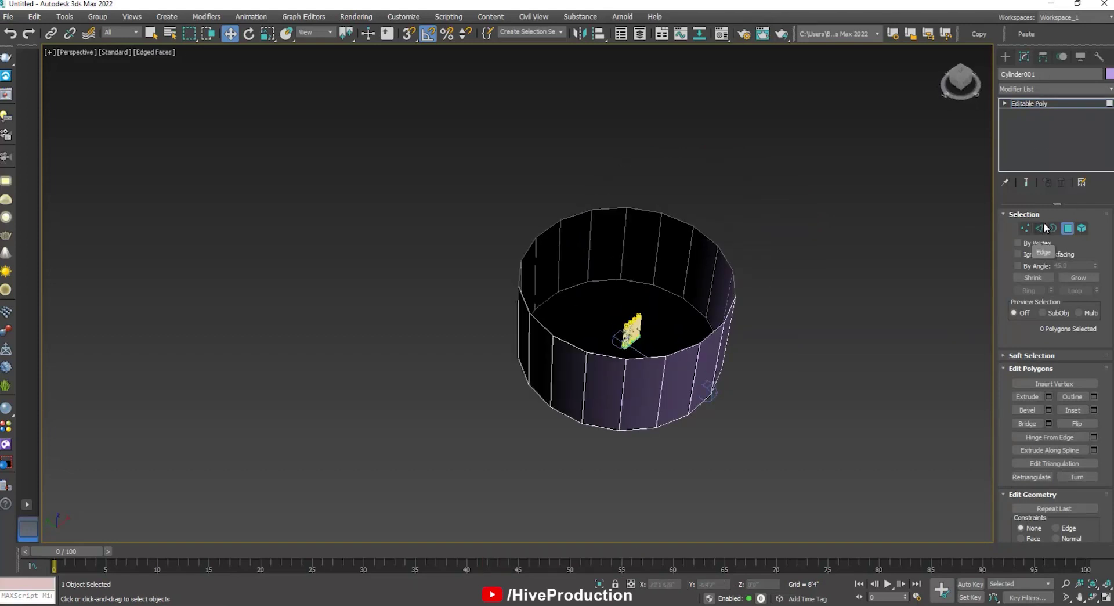
pyautogui.click(1044, 228)
pyautogui.click(662, 389)
pyautogui.scroll(5, 676, 363)
pyautogui.keyDown('alt'); pyautogui.moveTo(674, 384); pyautogui.dragTo(688, 350, button='middle'); pyautogui.keyUp('alt')
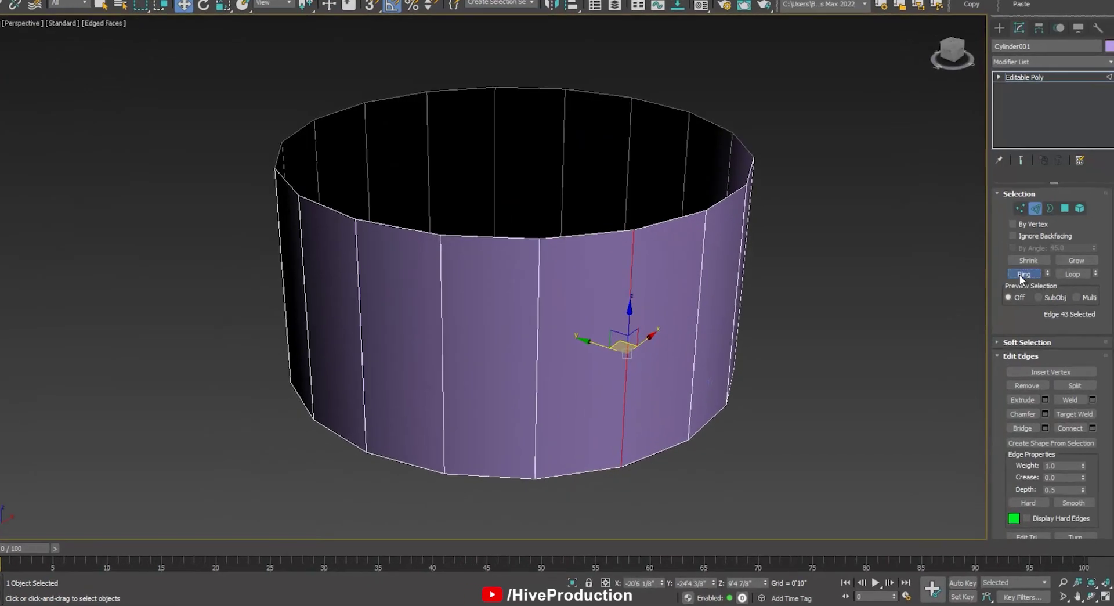
pyautogui.click(1029, 290)
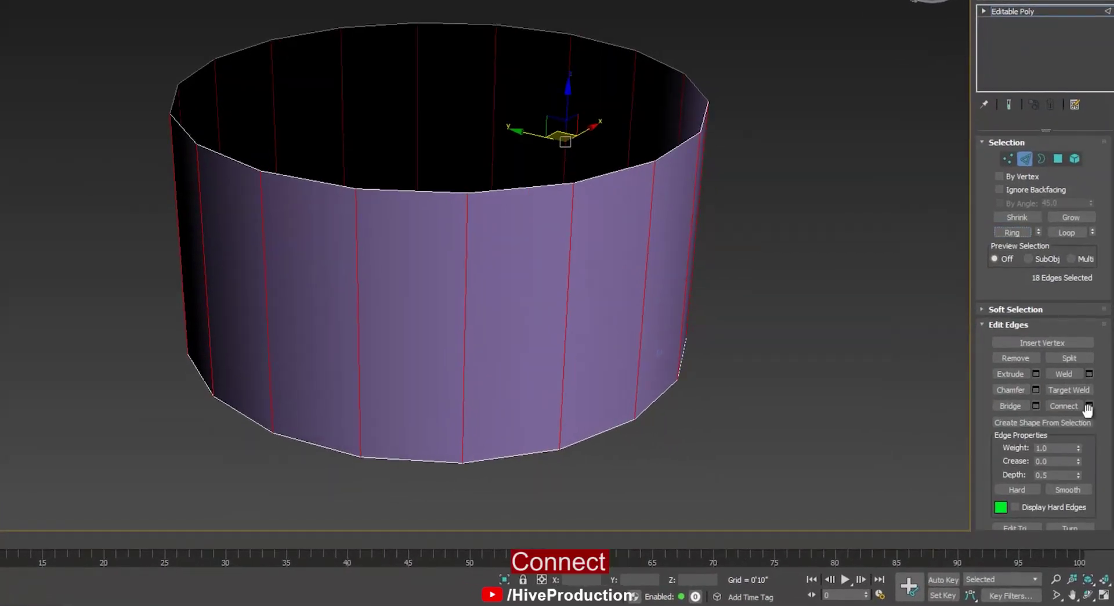
pyautogui.click(1094, 437)
pyautogui.click(419, 241)
pyautogui.moveTo(418, 262); pyautogui.dragTo(381, 1)
pyautogui.click(414, 303)
# - Inset the cylinder's bottom polygon repeatedly toward its center to form concentric rings, and leave polygon editing
pyautogui.keyDown('alt'); pyautogui.moveTo(416, 311); pyautogui.dragTo(421, 284, button='middle'); pyautogui.keyUp('alt')
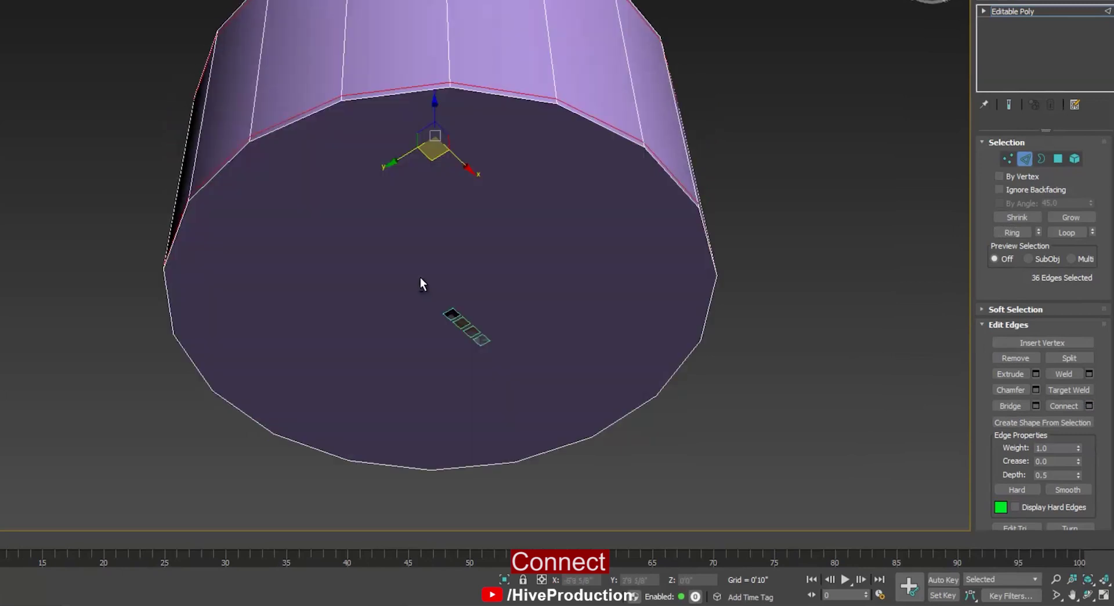
pyautogui.keyDown('ctrl'); pyautogui.click(1058, 158); pyautogui.keyUp('ctrl')
pyautogui.click(1064, 374)
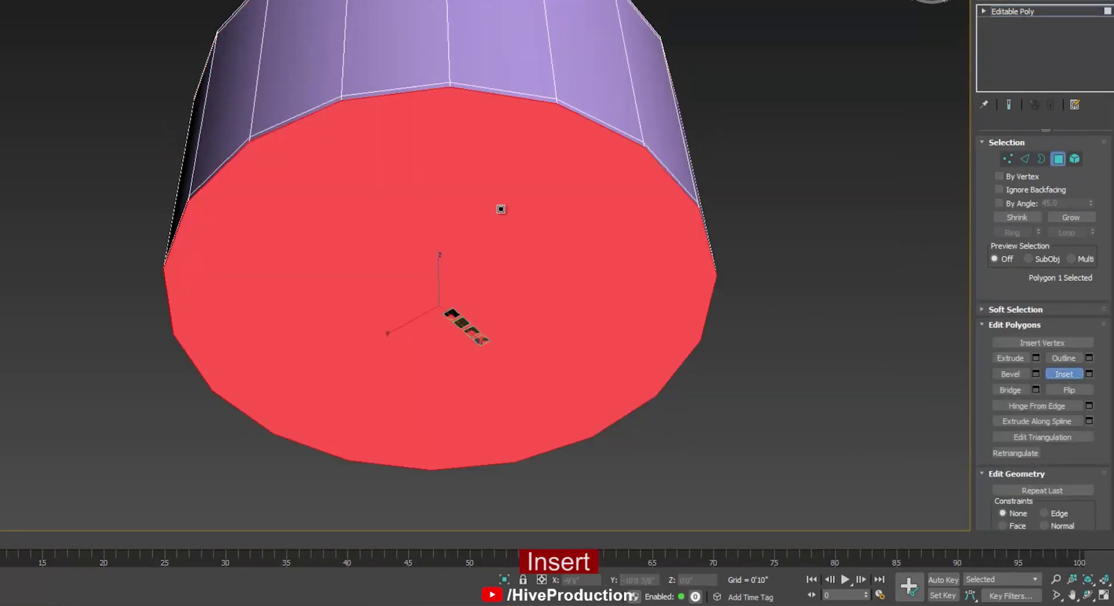
pyautogui.moveTo(503, 235); pyautogui.dragTo(474, 194)
pyautogui.moveTo(478, 241); pyautogui.dragTo(465, 286)
pyautogui.click(1058, 158)
# - Add a MeshSmooth modifier to the cylinder with 2 iterations
pyautogui.keyDown('alt'); pyautogui.moveTo(672, 169); pyautogui.dragTo(676, 244, button='middle'); pyautogui.keyUp('alt')
pyautogui.click(1050, 1)
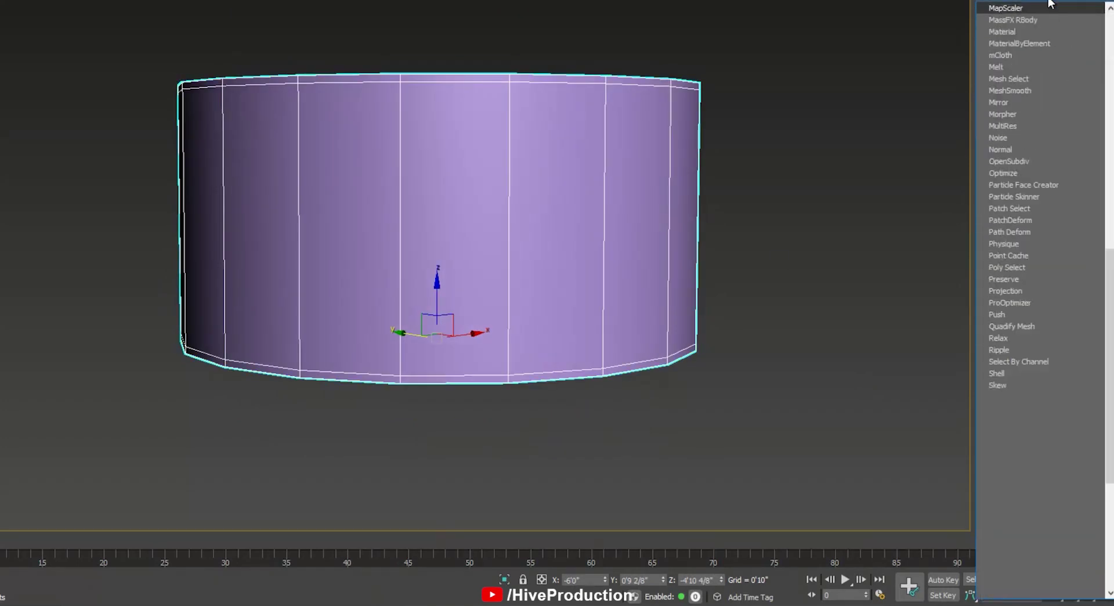
pyautogui.scroll(-15, 1033, 58)
pyautogui.press('Return')
pyautogui.click(1089, 242)
# - Add a Shell modifier to the cylinder, place it below MeshSmooth in the modifier stack, and clear the selection
pyautogui.keyDown('alt'); pyautogui.moveTo(682, 315); pyautogui.dragTo(604, 299, button='middle'); pyautogui.keyUp('alt')
pyautogui.click(1022, 21)
pyautogui.scroll(-20, 1023, 21)
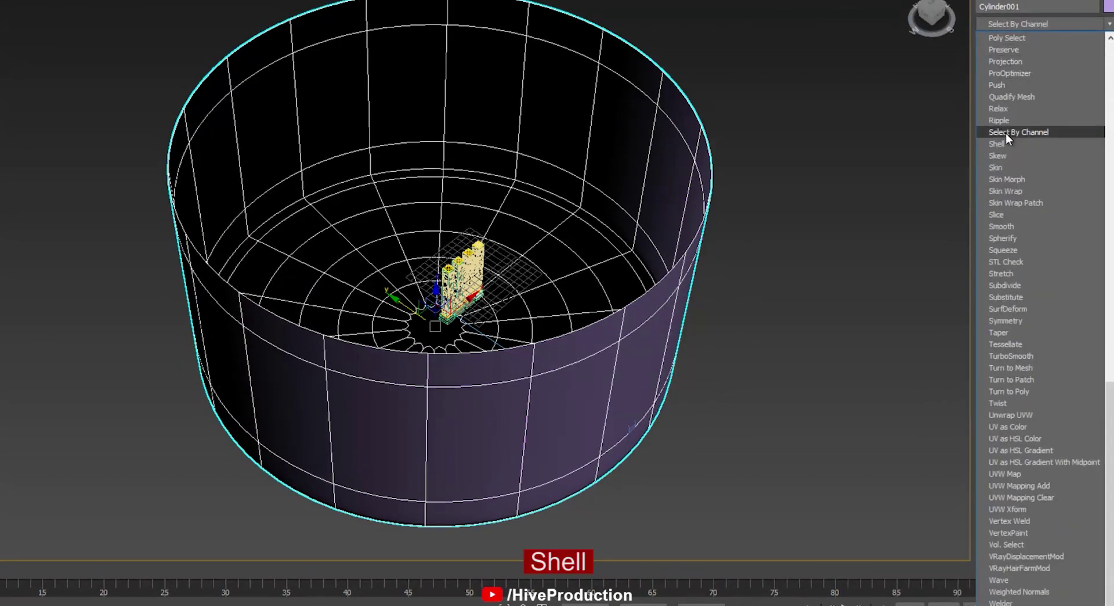
pyautogui.click(997, 143)
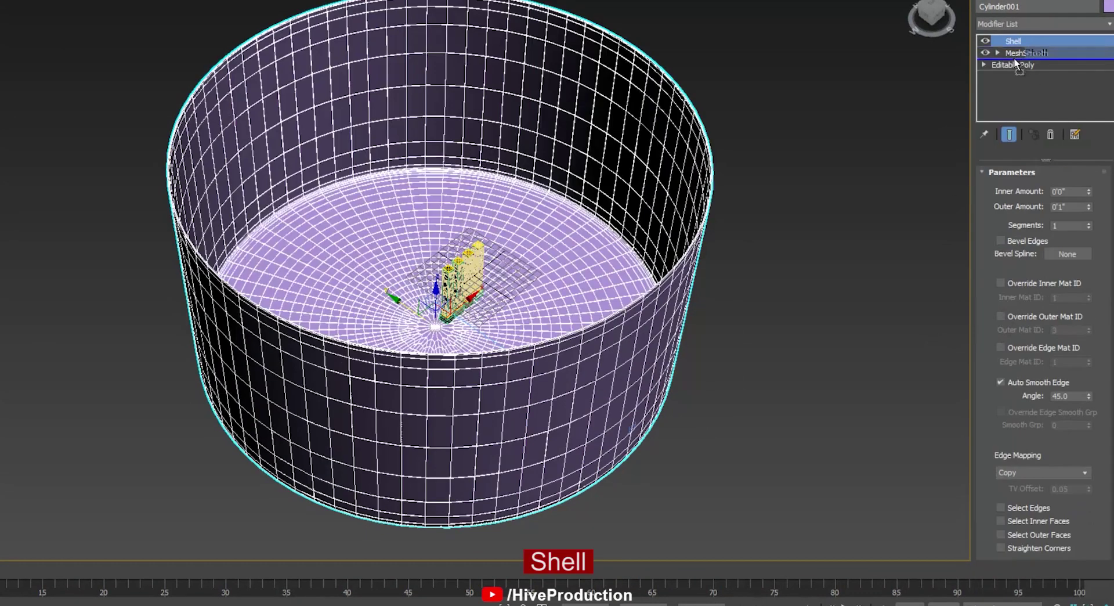
pyautogui.moveTo(1015, 57); pyautogui.dragTo(1015, 58)
pyautogui.click(743, 421)
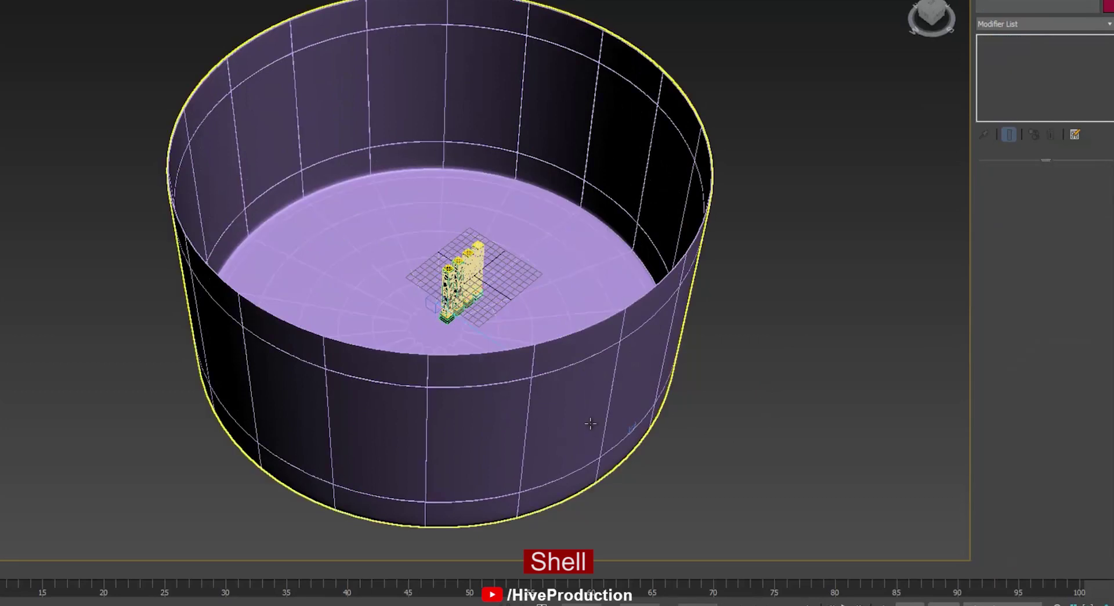
# - Select the cylinder and make the fifth material slot a VRayMtl
pyautogui.click(578, 383)
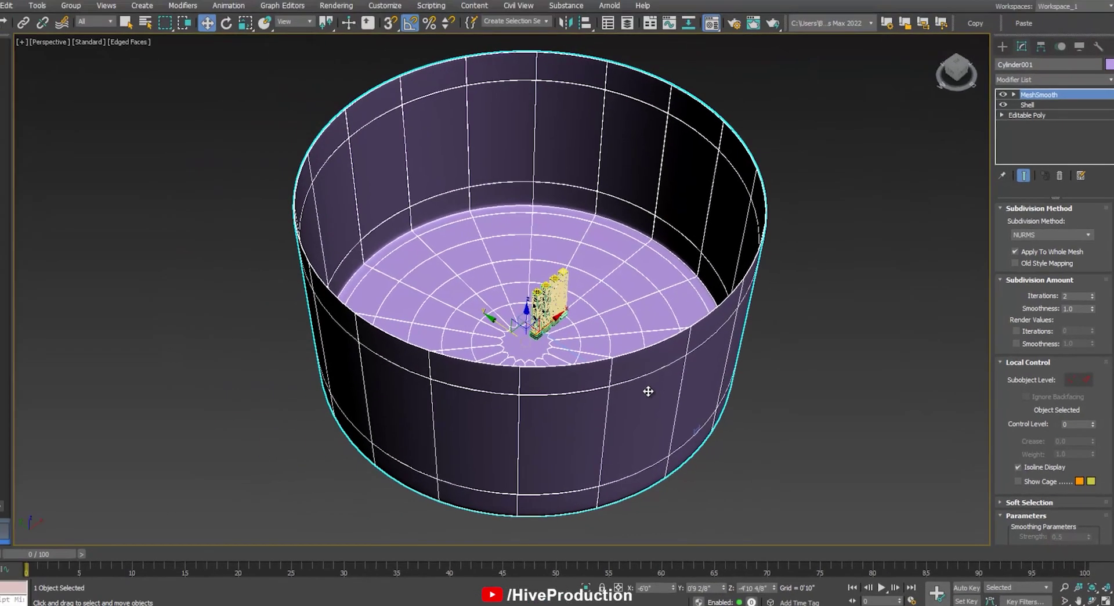
pyautogui.press('m')
pyautogui.click(229, 96)
pyautogui.click(101, 218)
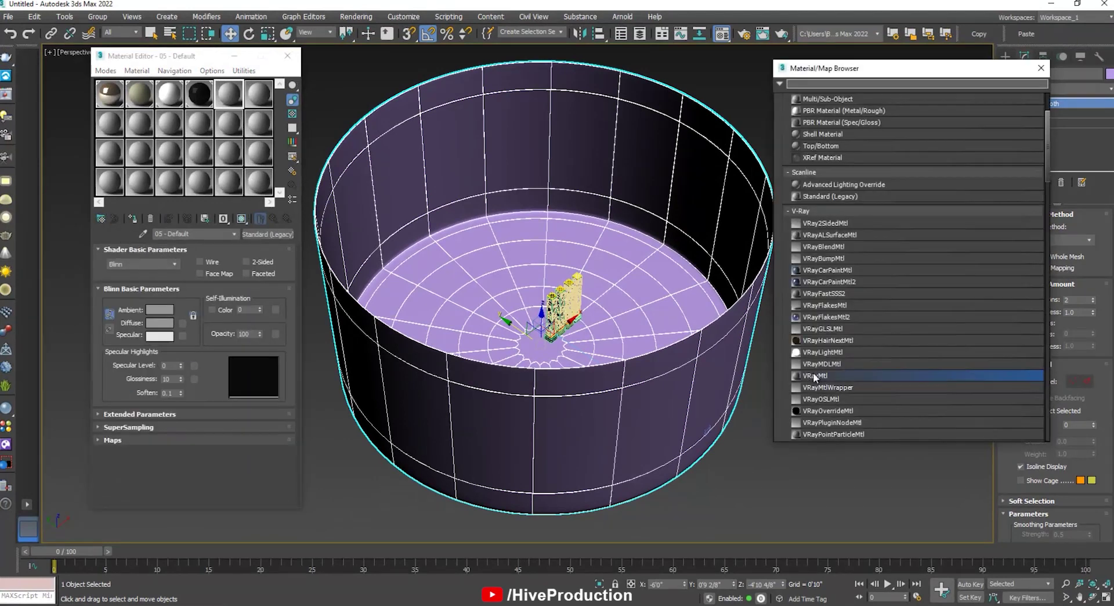
pyautogui.doubleClick(816, 375)
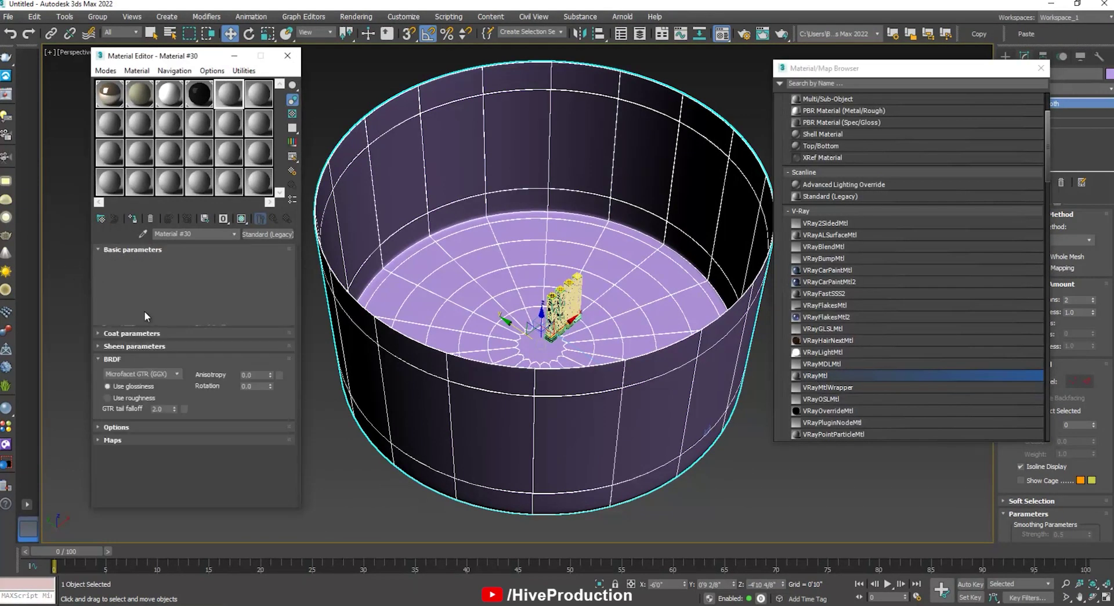
# - Set the fifth material's diffuse color to RGB 4, 4, 4
pyautogui.click(162, 262)
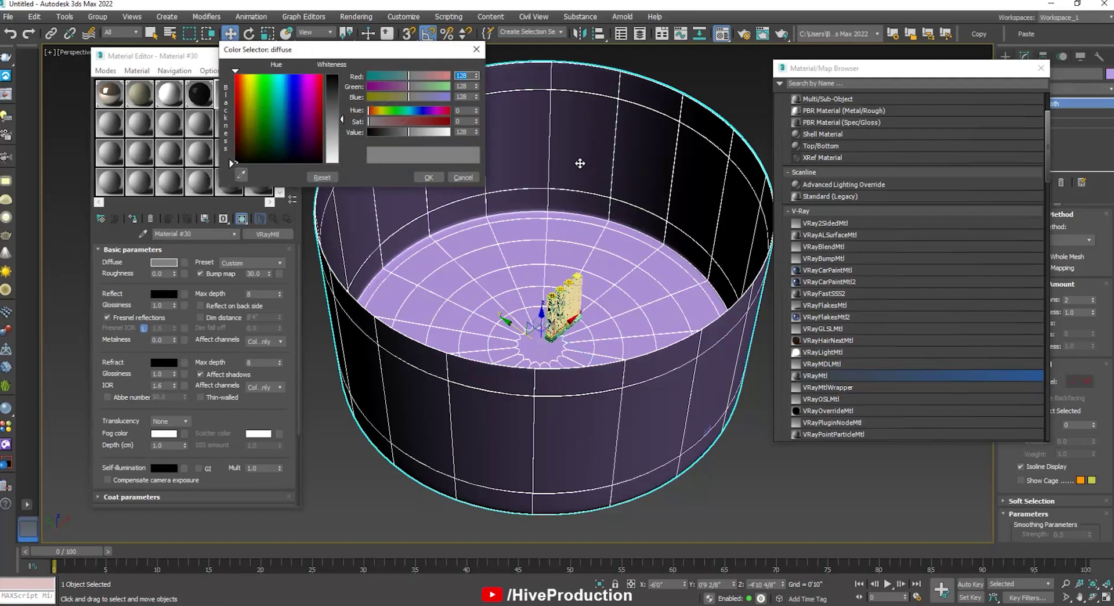
pyautogui.write('4')
pyautogui.press('Tab')
pyautogui.write('4')
pyautogui.press('Tab')
pyautogui.write('4')
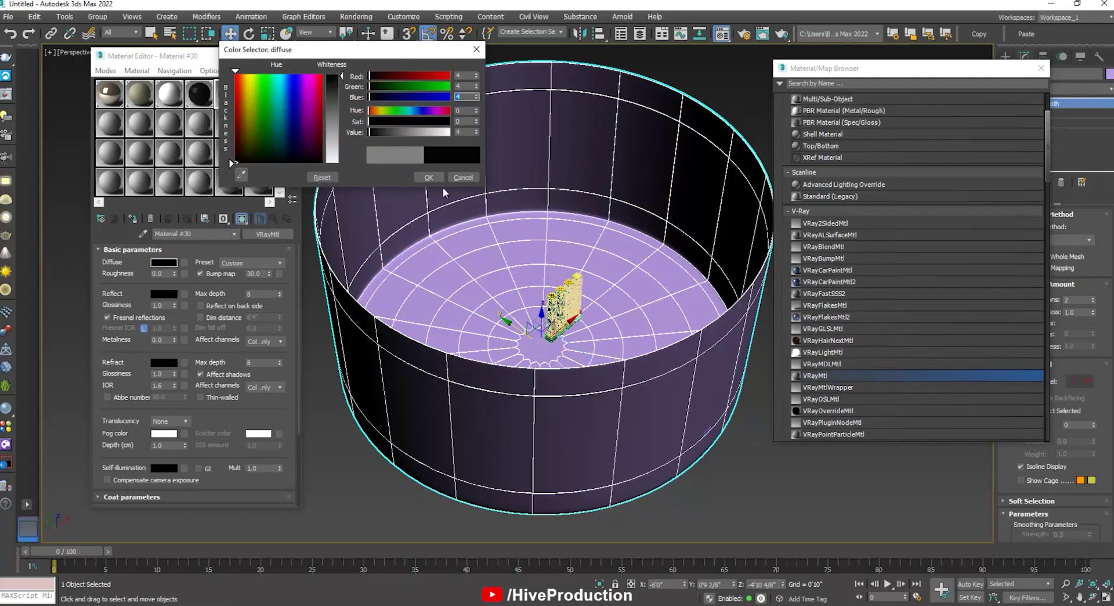
pyautogui.click(429, 177)
# - Set the material's reflection color to RGB 70, 70, 70
pyautogui.click(164, 294)
pyautogui.write('50')
pyautogui.press('Tab')
pyautogui.write('50')
pyautogui.press('Tab')
pyautogui.write('50')
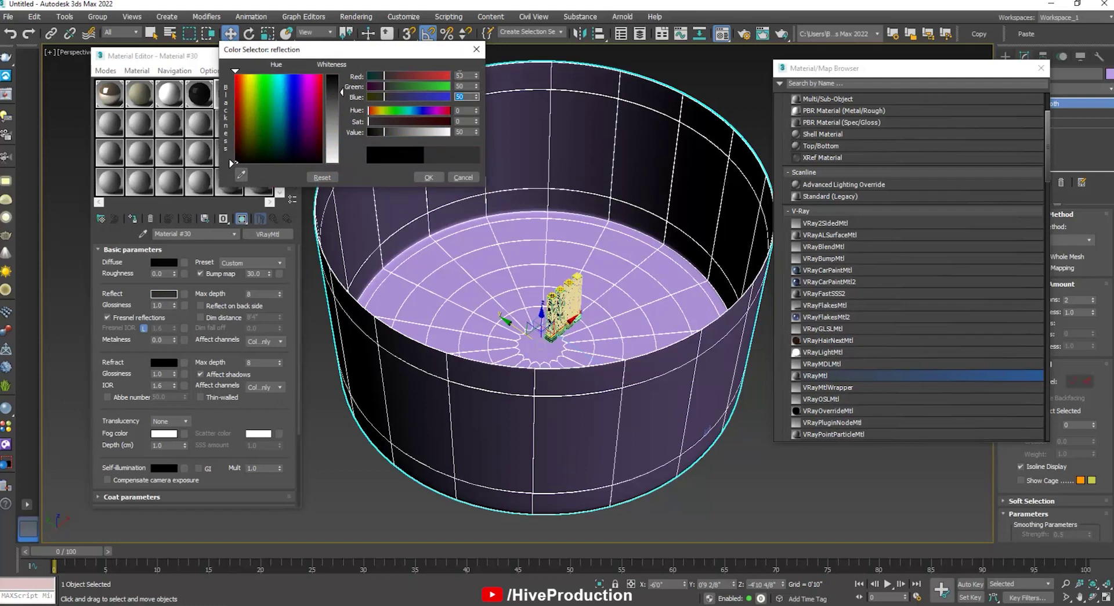
pyautogui.write('70')
pyautogui.press('Tab')
pyautogui.write('70')
pyautogui.press('Tab')
pyautogui.write('70')
pyautogui.click(429, 177)
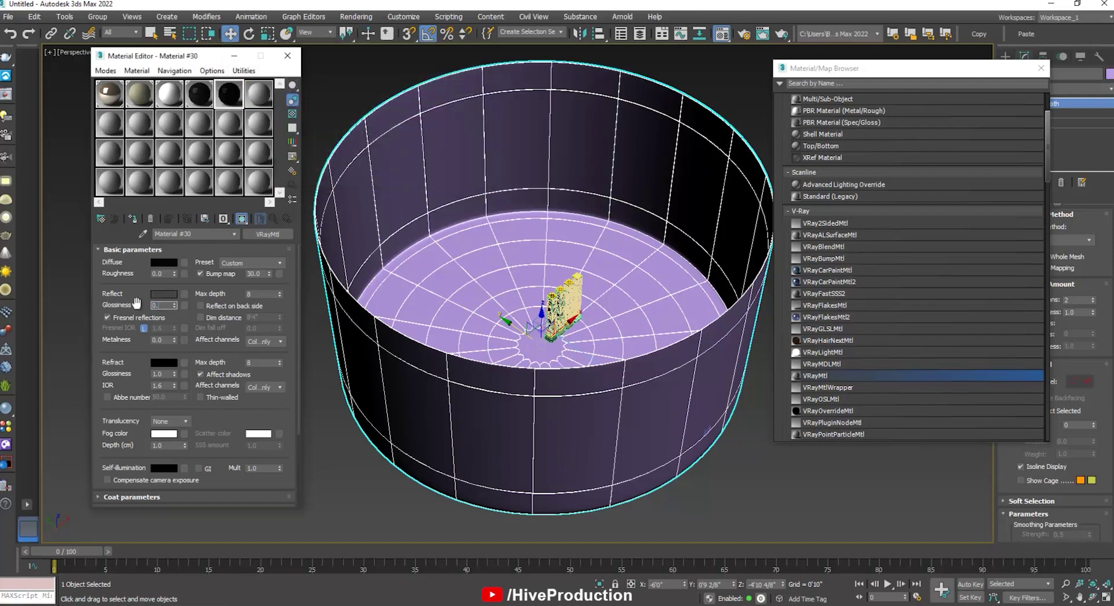
# - Set the reflection glossiness to 0.8, assign the material to the cylinder, and close the material windows with nothing selected
pyautogui.click(134, 217)
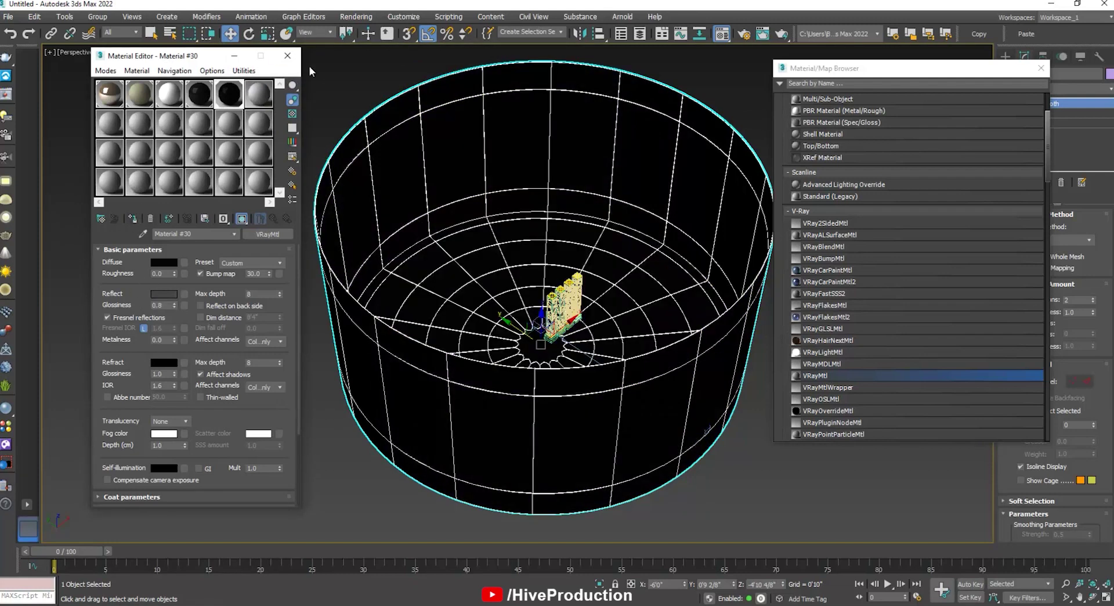
pyautogui.click(287, 55)
pyautogui.click(1042, 68)
pyautogui.click(947, 151)
# - Draw a plane VRayLight about 15'6" by 10'2" around the pillars in the Top view
pyautogui.click(1006, 56)
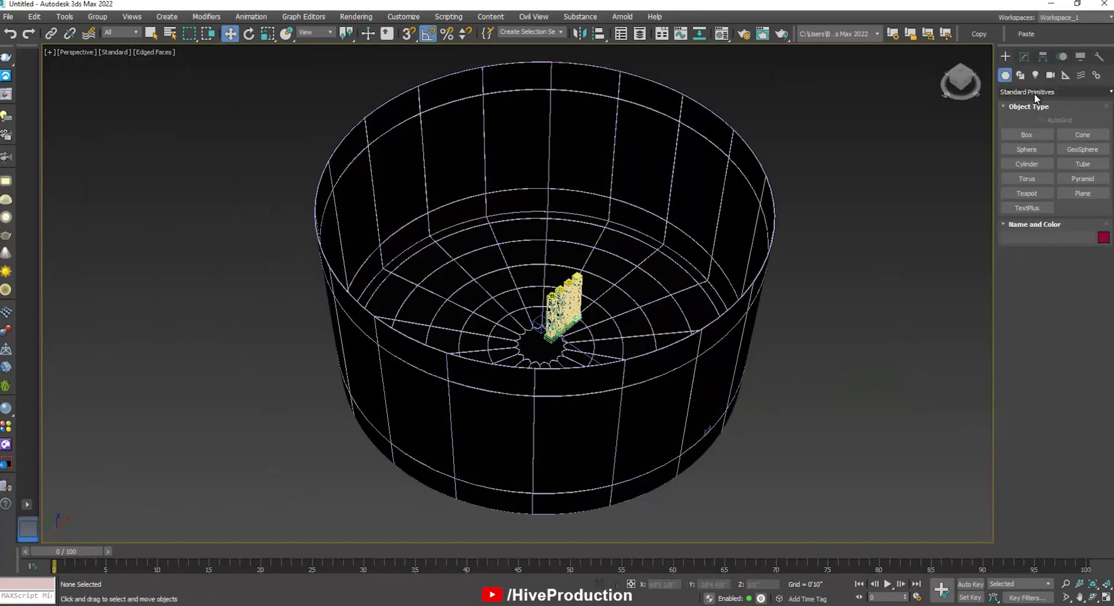
pyautogui.click(1036, 75)
pyautogui.click(1027, 134)
pyautogui.hotkey('alt', 'w')
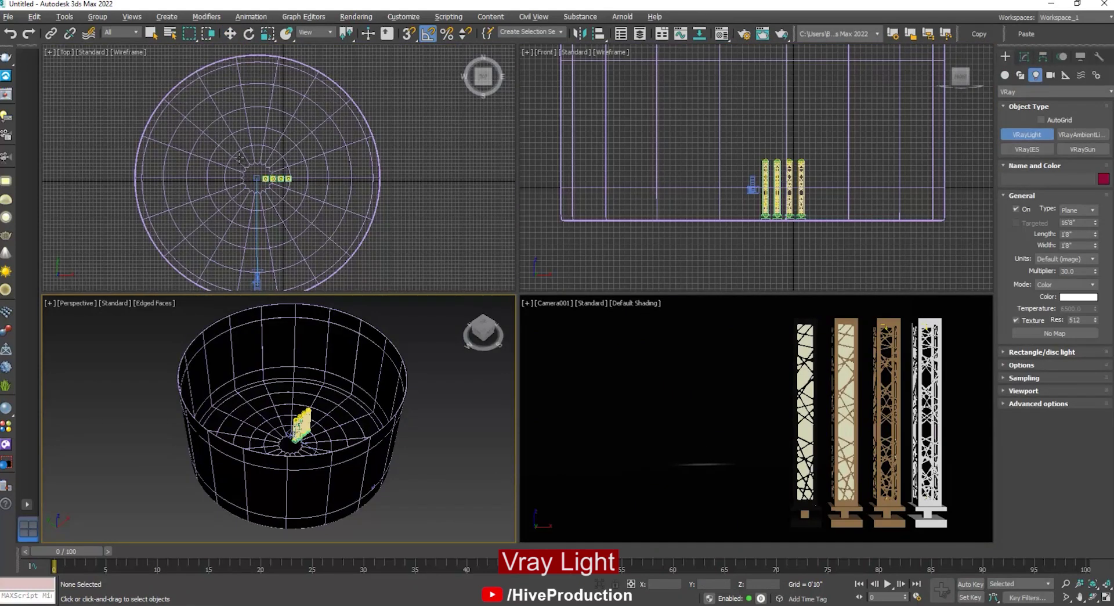
pyautogui.moveTo(243, 155); pyautogui.dragTo(309, 198)
# - Raise the new plane light in the Front view to a height of about 20' above the pillars
pyautogui.scroll(-3, 746, 215)
pyautogui.moveTo(753, 187); pyautogui.dragTo(738, 191, button='middle')
pyautogui.press('w')
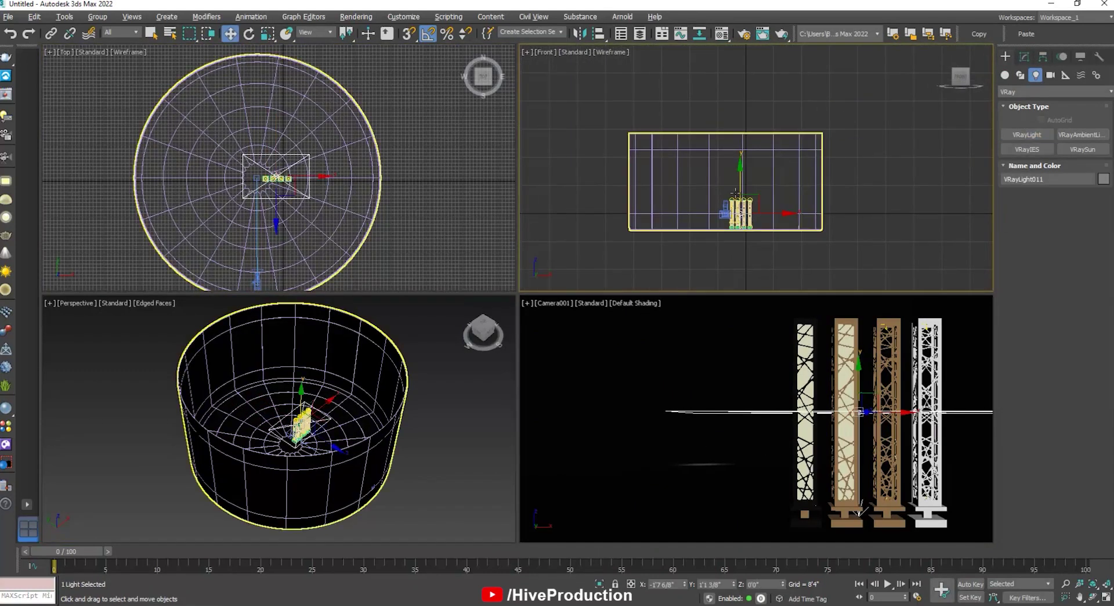
pyautogui.moveTo(738, 191); pyautogui.dragTo(741, 118)
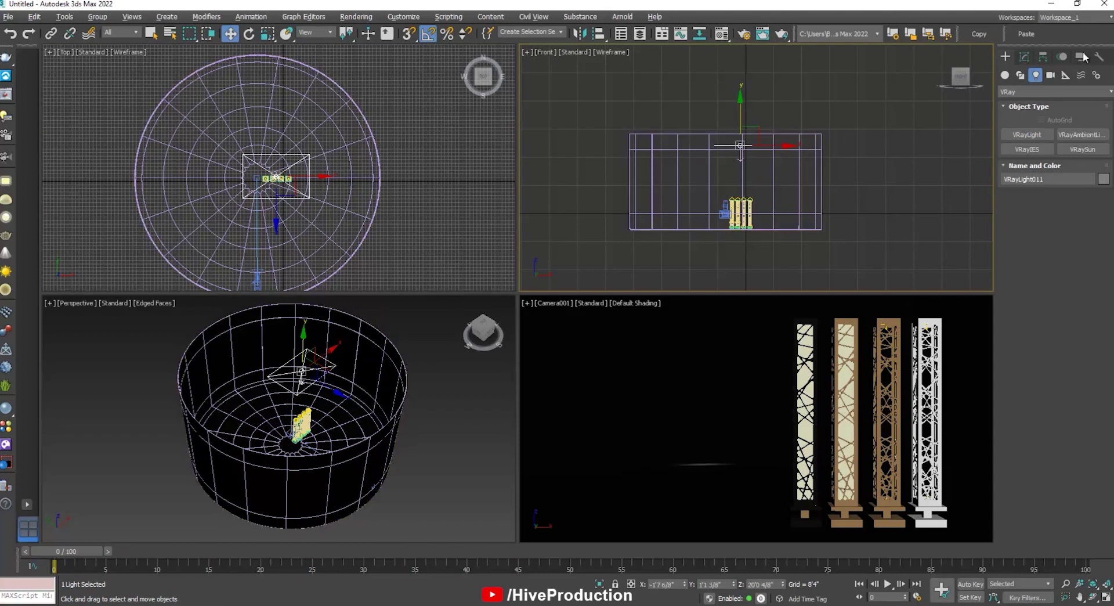
# - Make the plane light invisible and pick a new color for it
pyautogui.click(1025, 57)
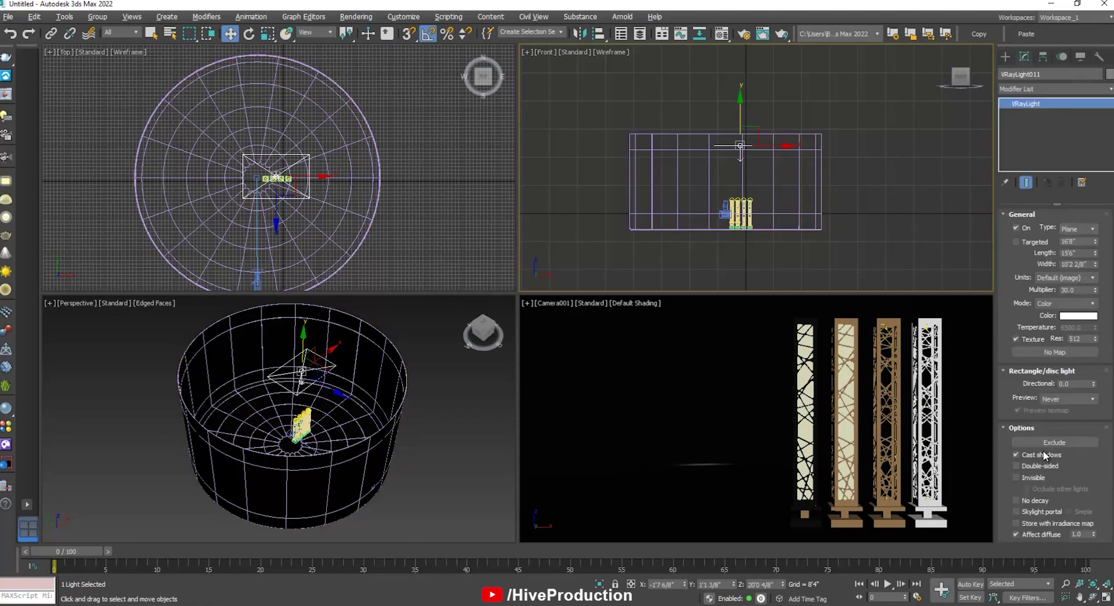
pyautogui.click(1025, 477)
pyautogui.scroll(-2, 1032, 450)
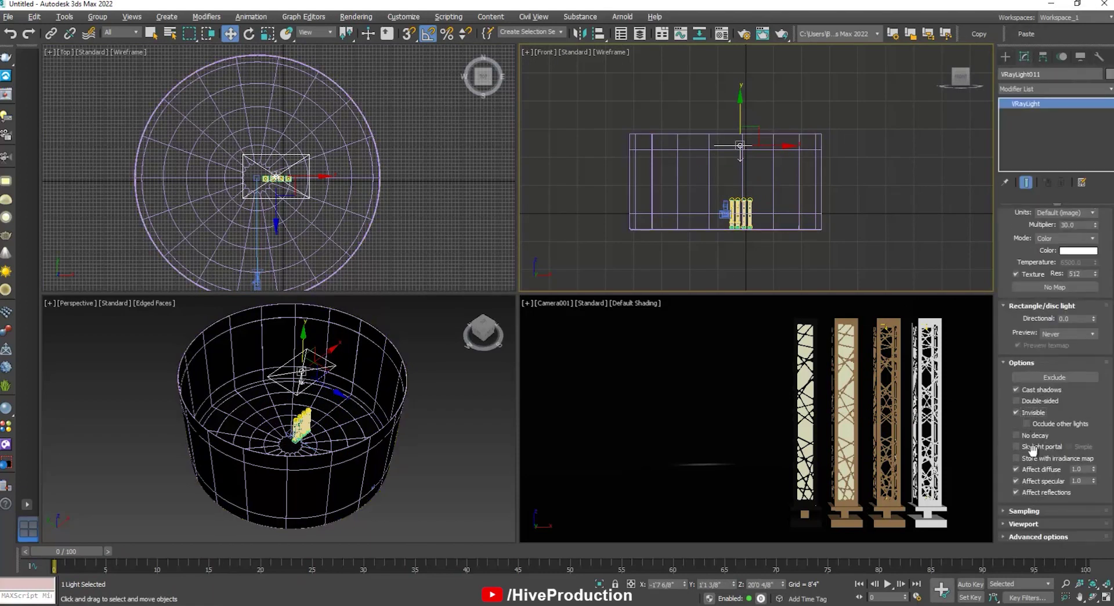
pyautogui.click(1068, 250)
pyautogui.moveTo(439, 102); pyautogui.dragTo(434, 97)
pyautogui.click(428, 177)
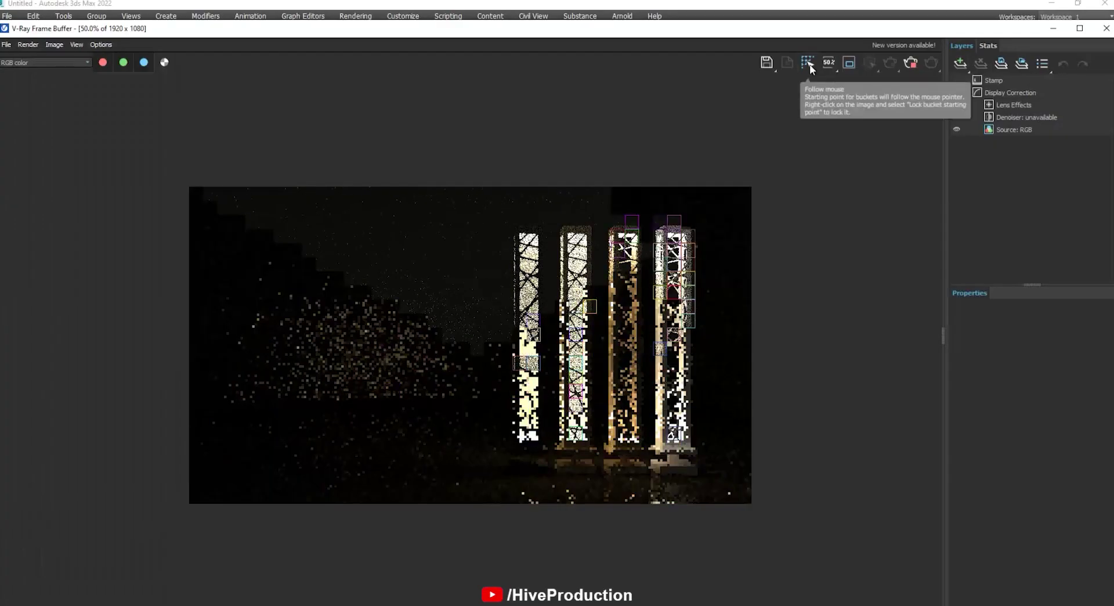
# - Render the camera view with V-Ray and have the render buckets follow the mouse pointer
pyautogui.click(808, 63)
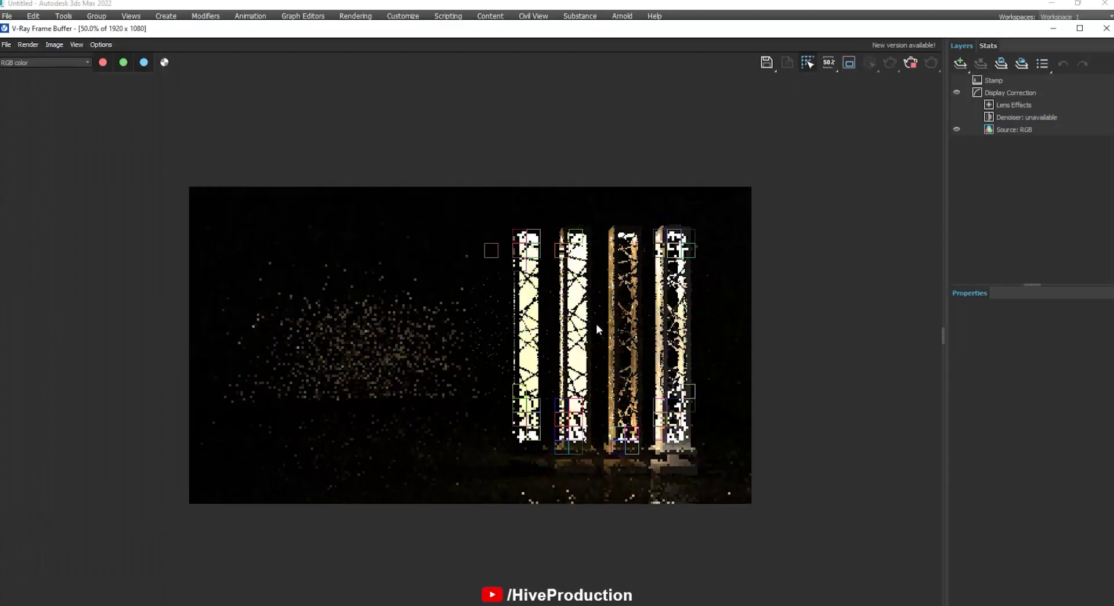